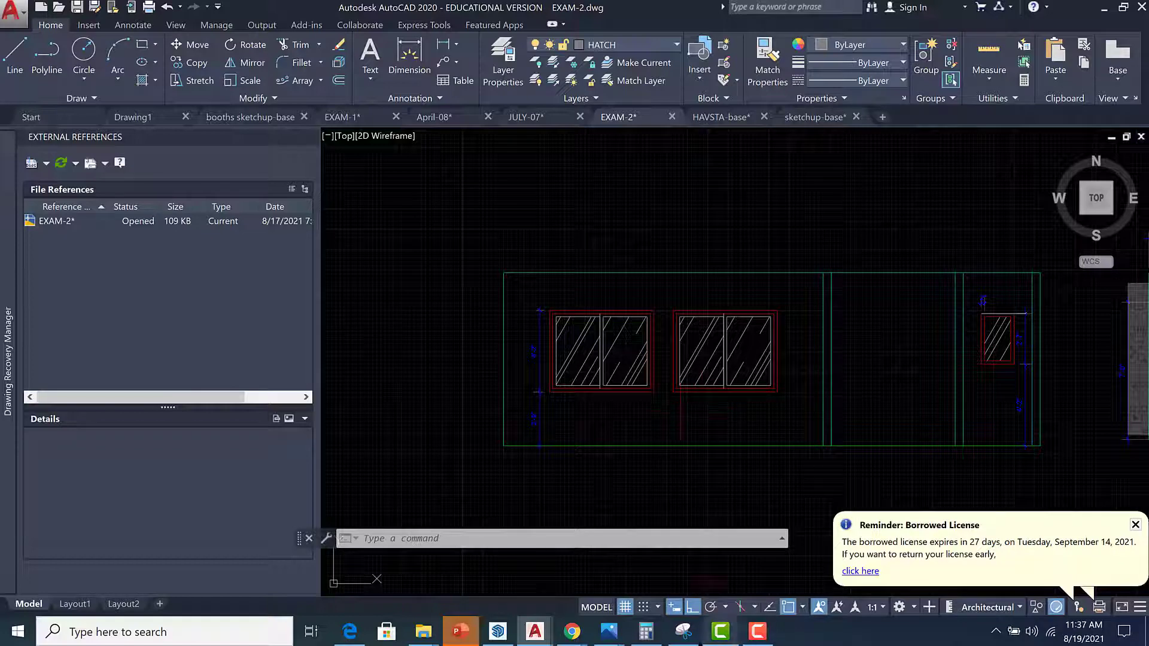
Zoom in on the window elevation and start a distance measurement from the window frame's corner.
scroll(620, 368, up, 3)
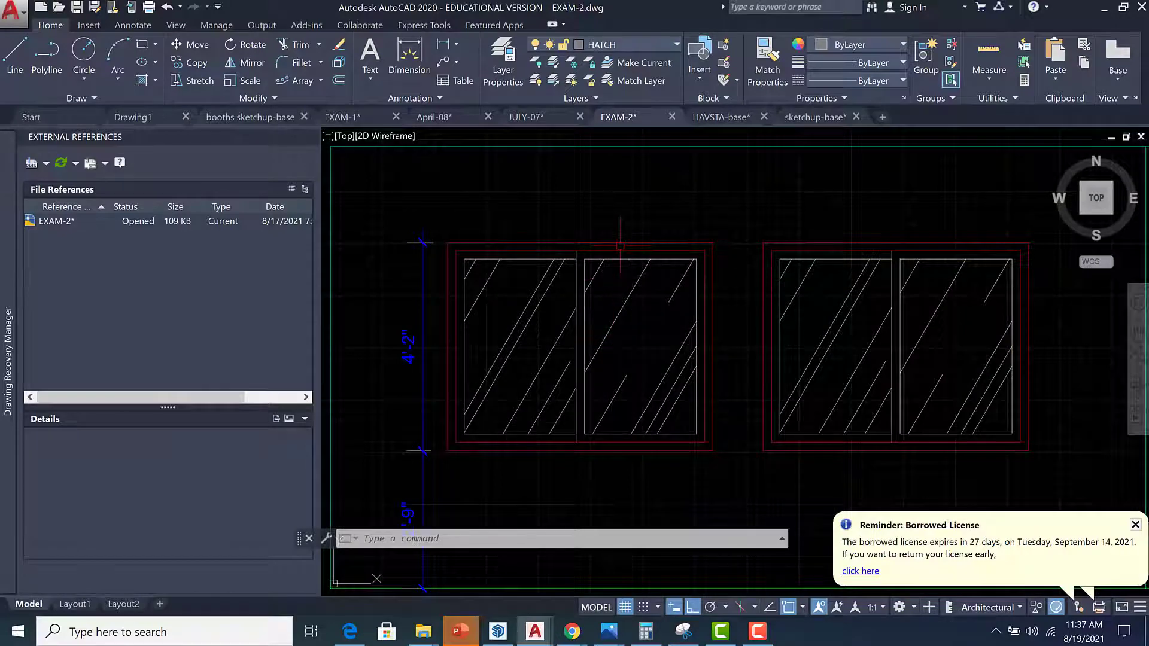
scroll(619, 245, down, 2)
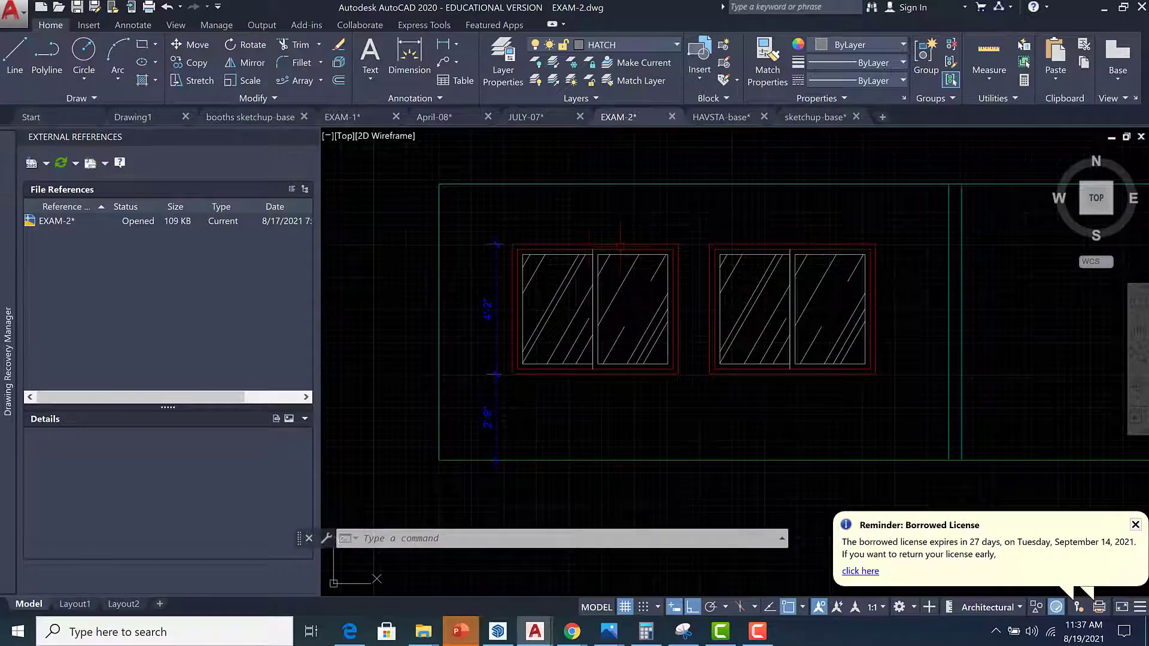
scroll(515, 245, up, 2)
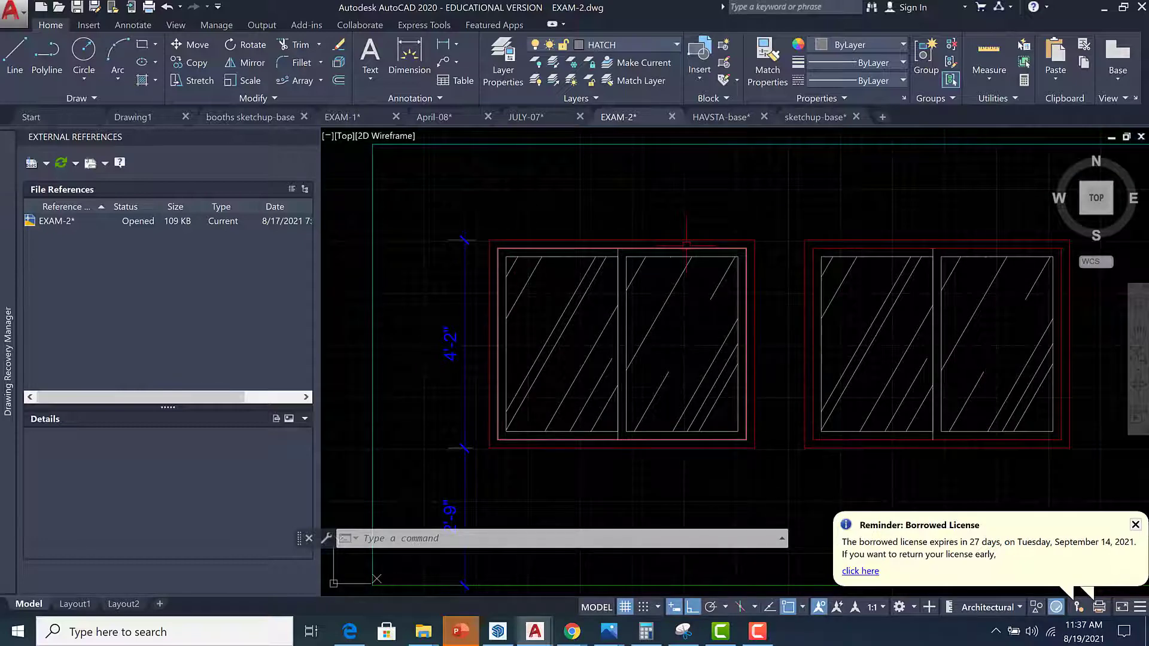
mouse_move(686, 245)
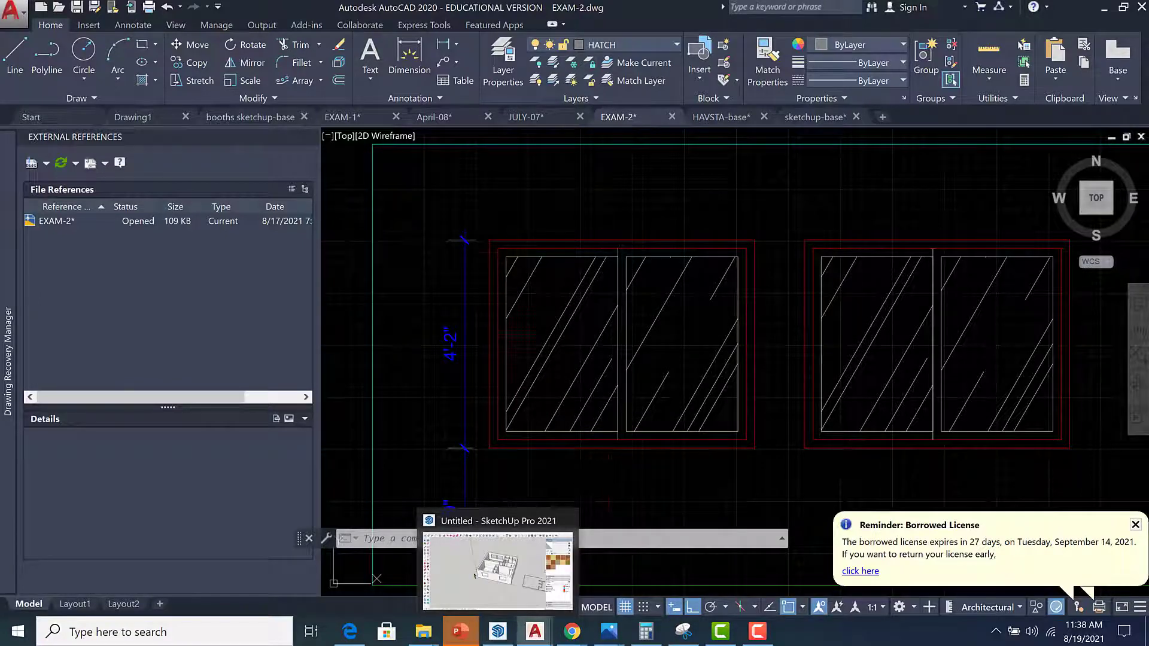
text(dist)
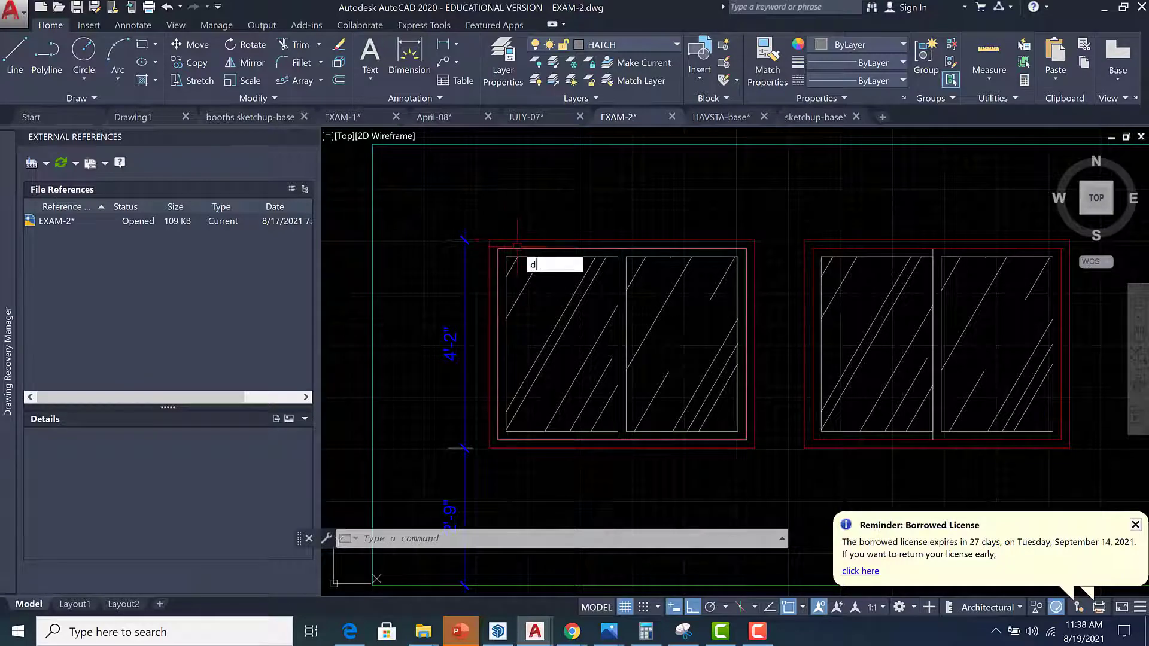
key(Return)
click(532, 251)
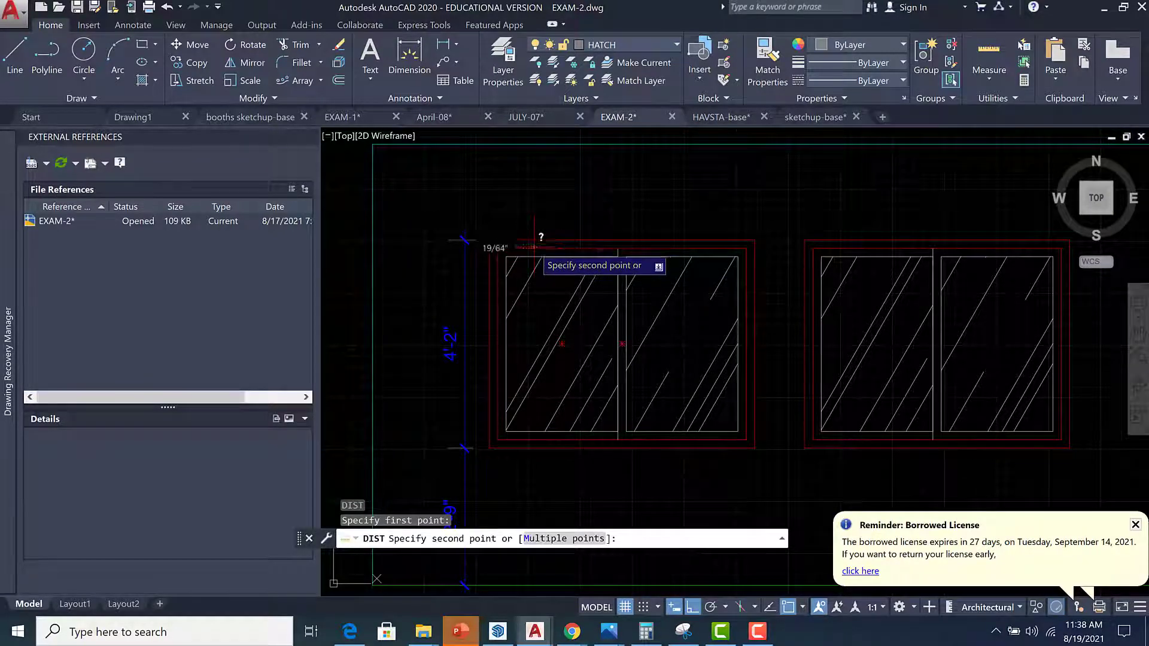
key(Escape)
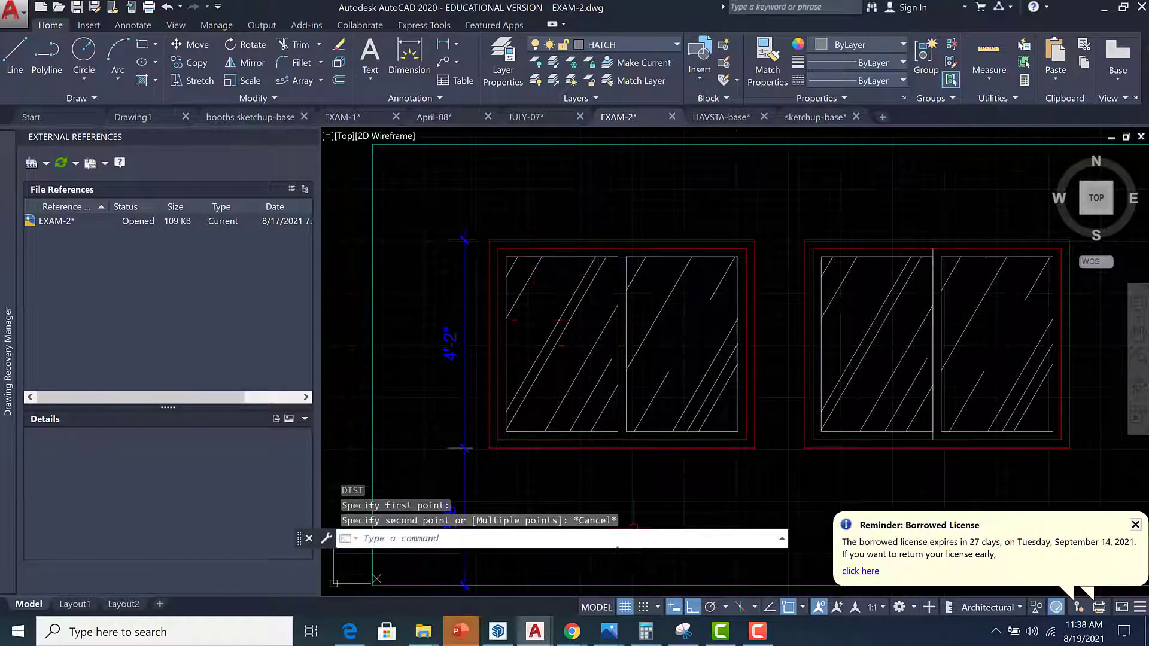
Switch to SketchUp and select the front wall's window opening geometry to inspect it.
click(498, 631)
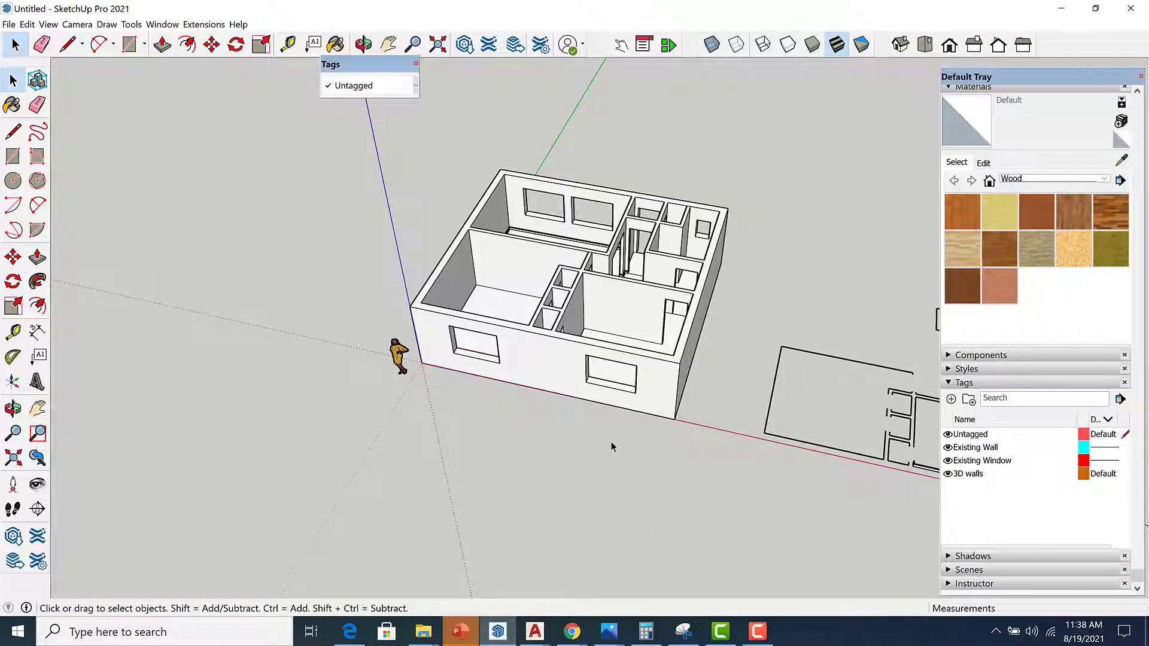
scroll(460, 358, up, 4)
triple_click(467, 358)
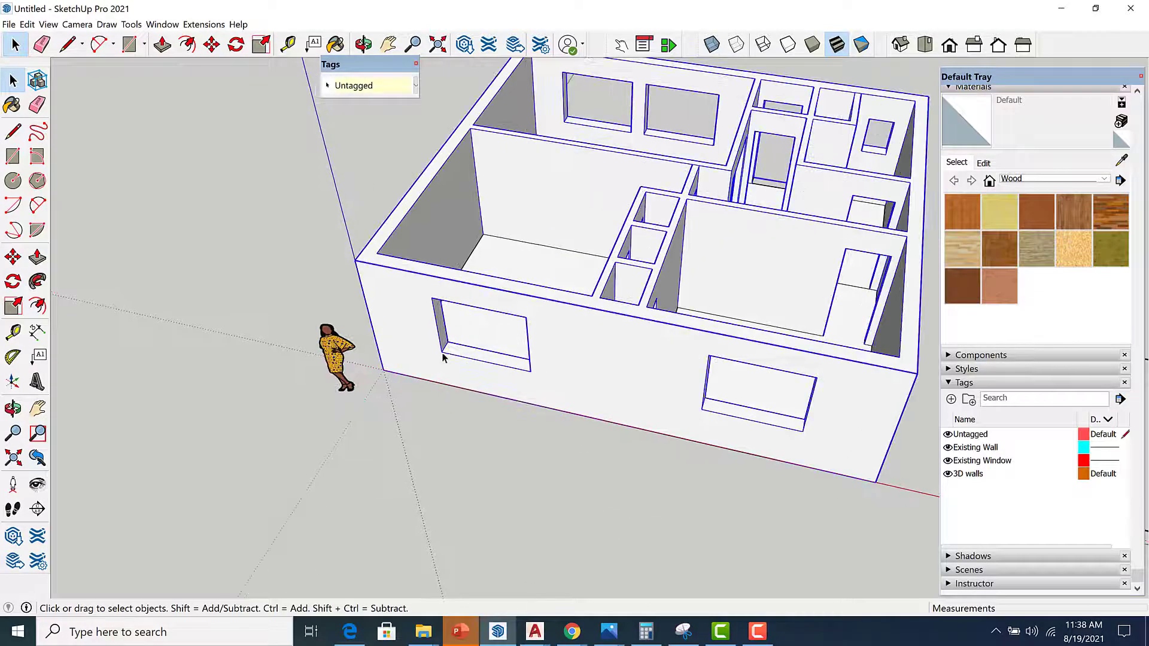
scroll(411, 276, up, 3)
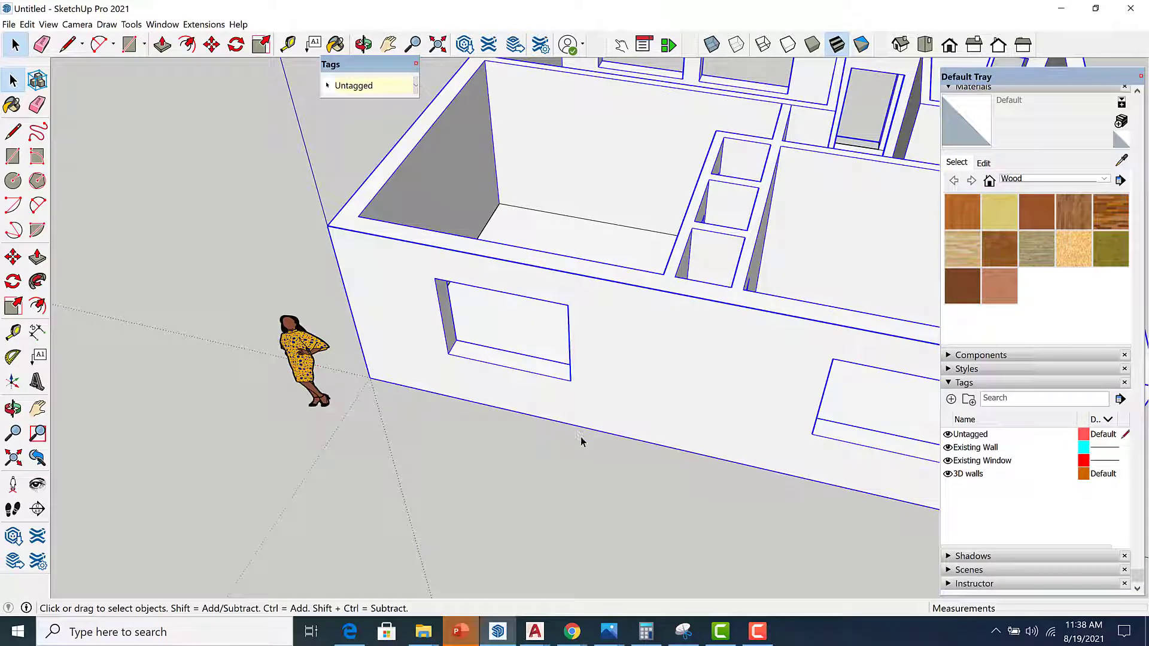
click(539, 430)
triple_click(572, 401)
click(586, 499)
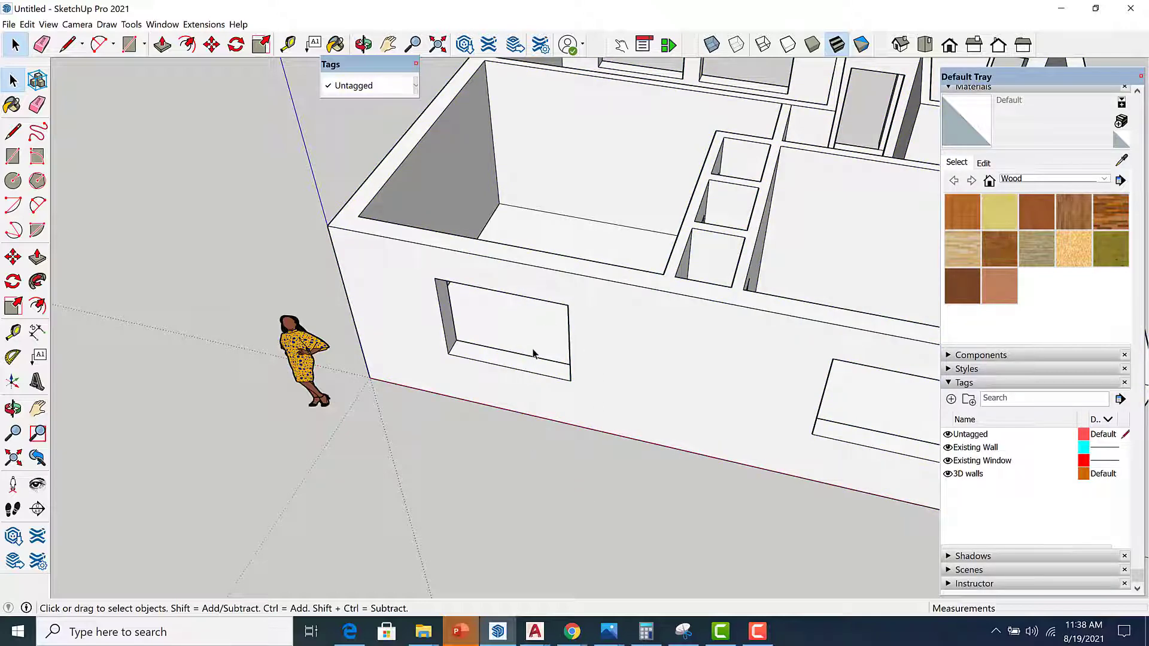
Draw a rectangle covering the front wall's window opening.
key(r)
scroll(446, 354, up, 1)
click(442, 354)
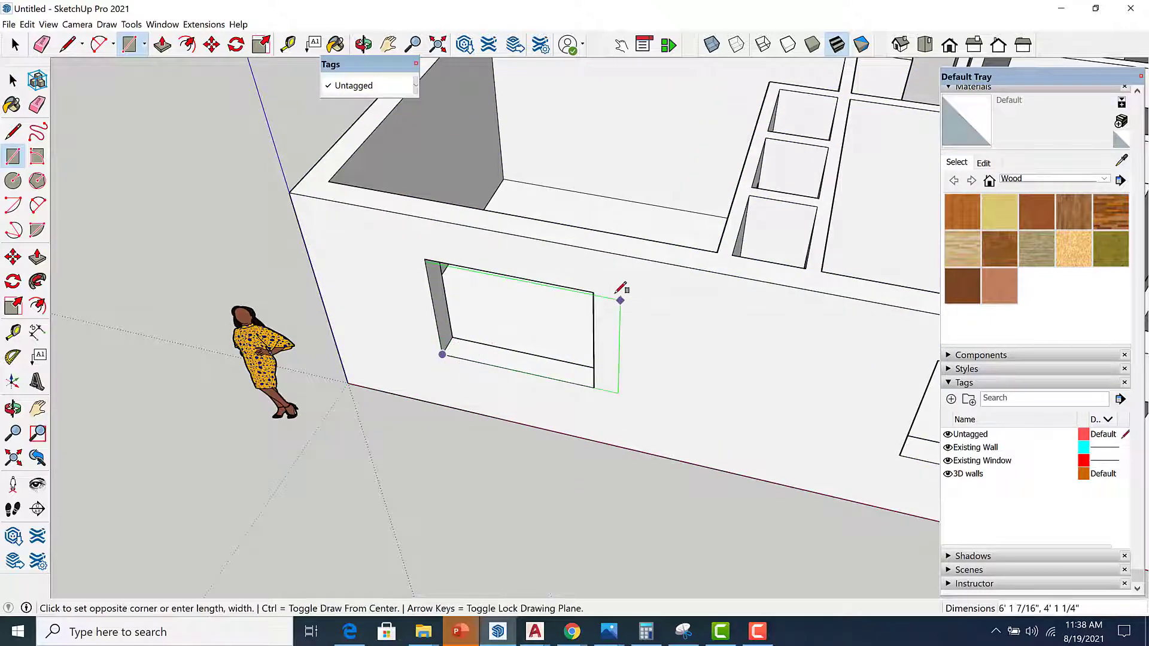
click(593, 291)
key(space)
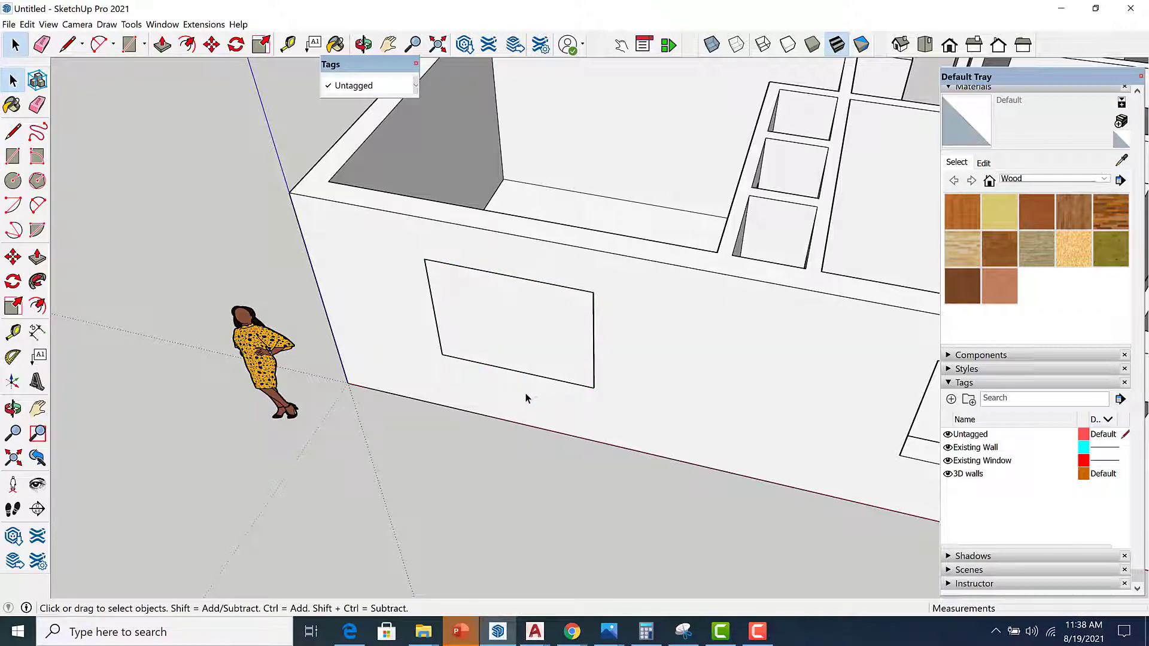
Offset the rectangle's edge inward by 2 inches.
key(f)
scroll(518, 362, up, 2)
click(504, 239)
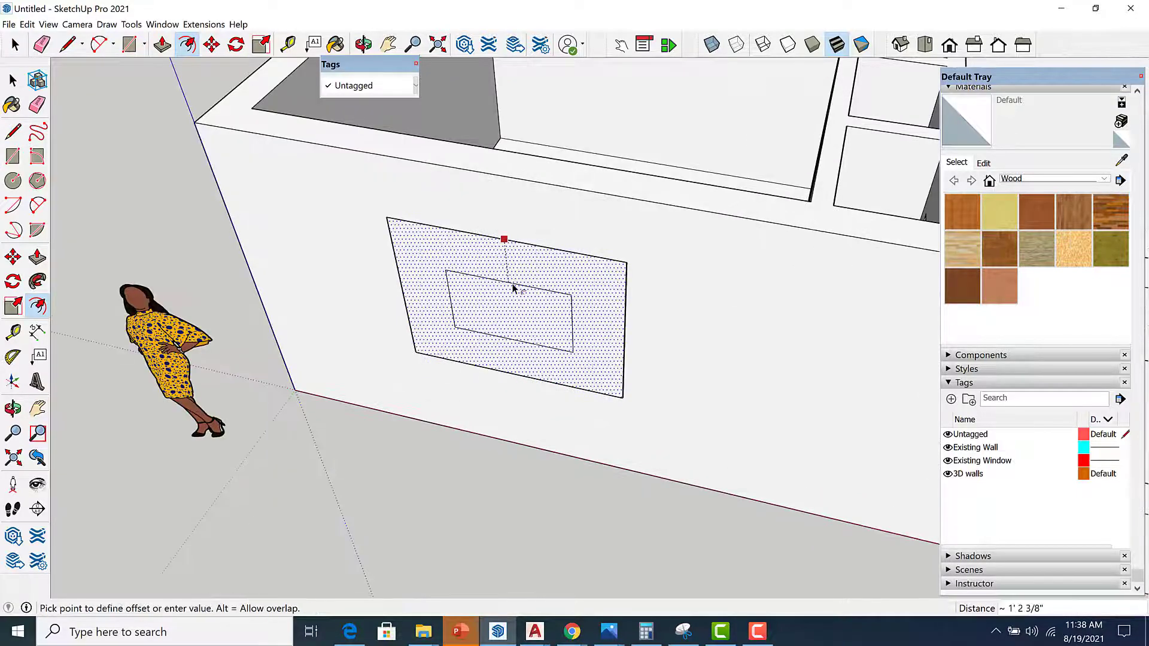
text(2)
key(Return)
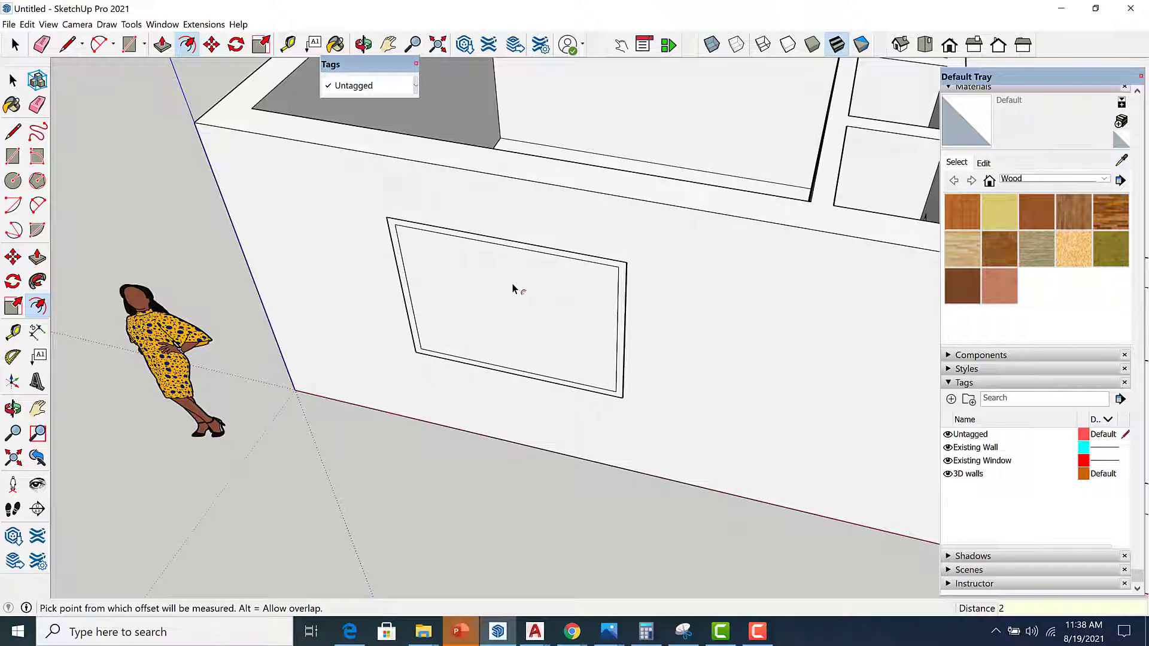
Delete the inner face to reopen the window, leaving a 2-inch frame strip.
key(space)
click(513, 307)
key(Delete)
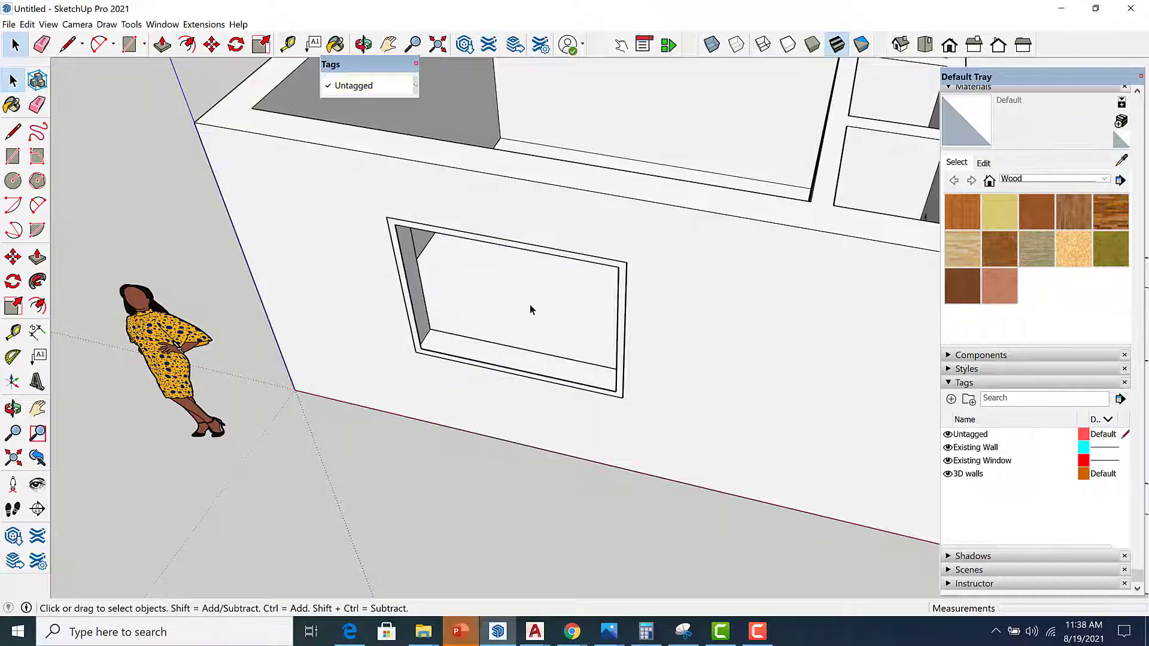
Examine the frame's sill corner closely, then check the window sill detail in the AutoCAD elevation.
middle_drag(467, 336, 361, 366)
scroll(450, 336, up, 3)
scroll(429, 288, up, 5)
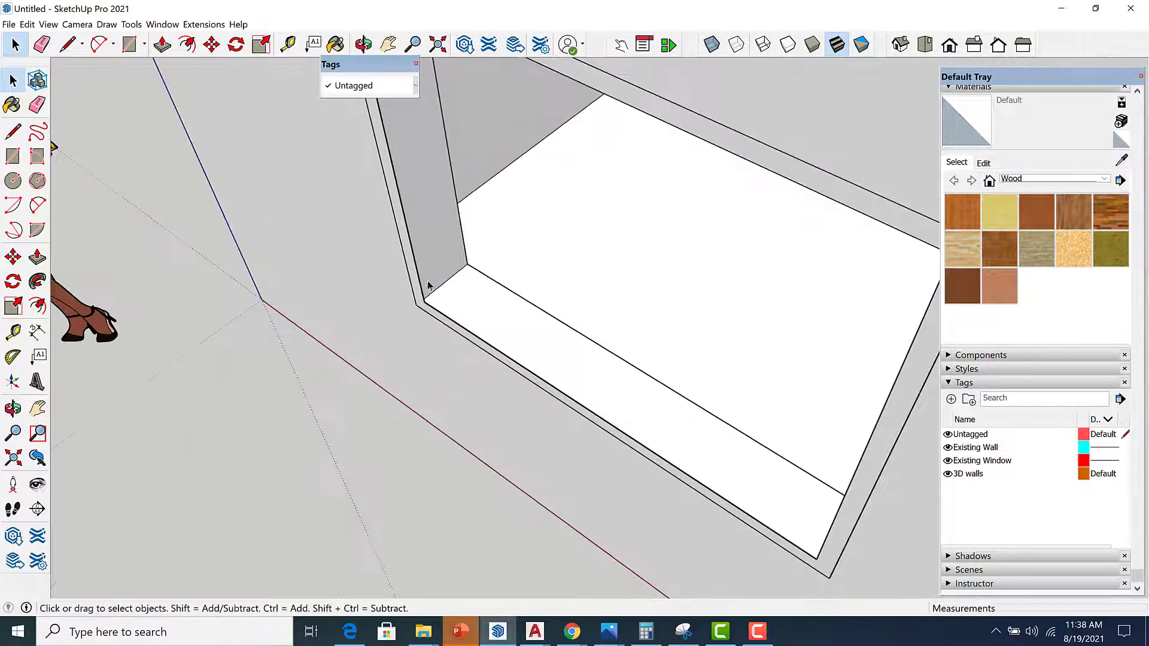
middle_drag(429, 314, 454, 369)
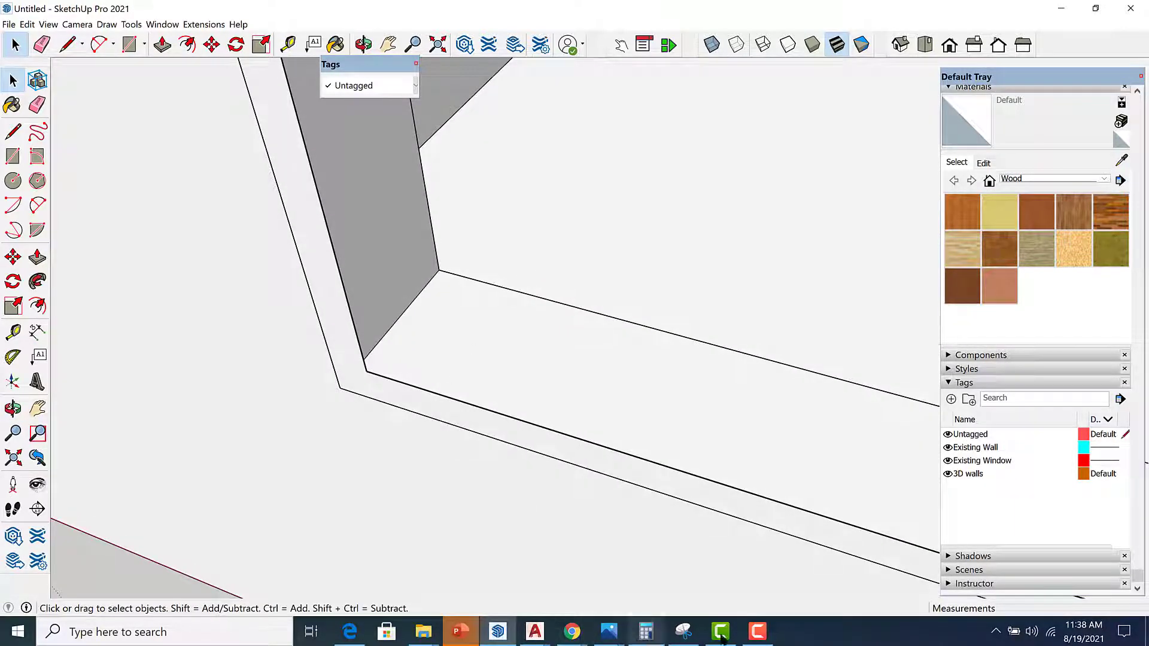
click(530, 635)
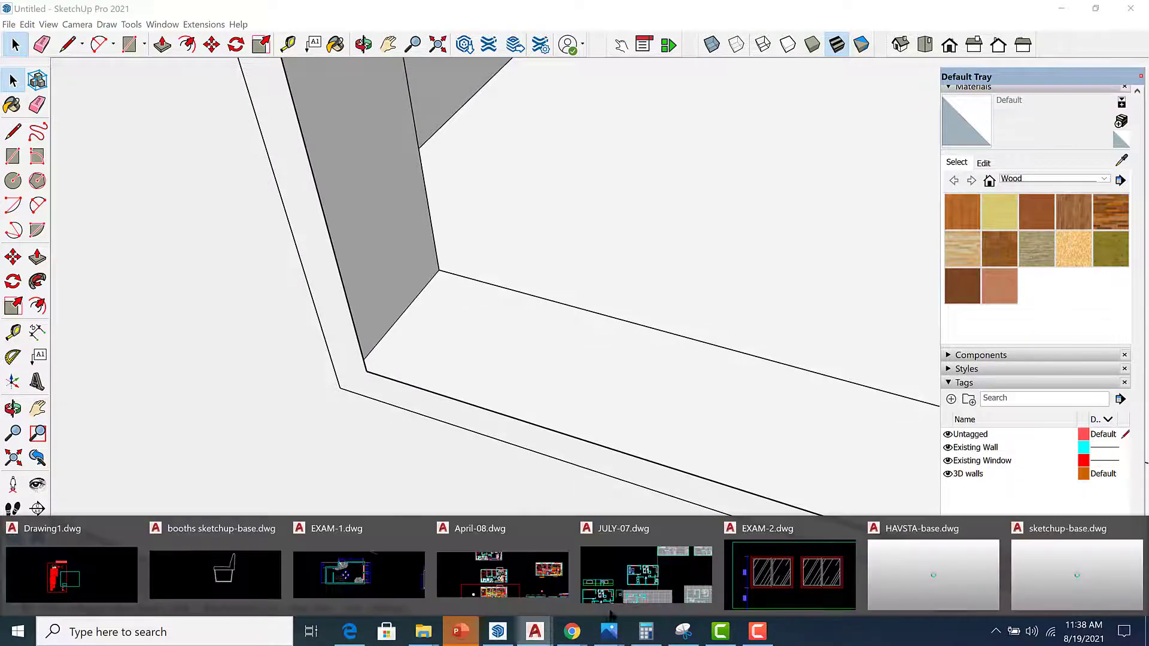
click(789, 574)
scroll(690, 326, down, 10)
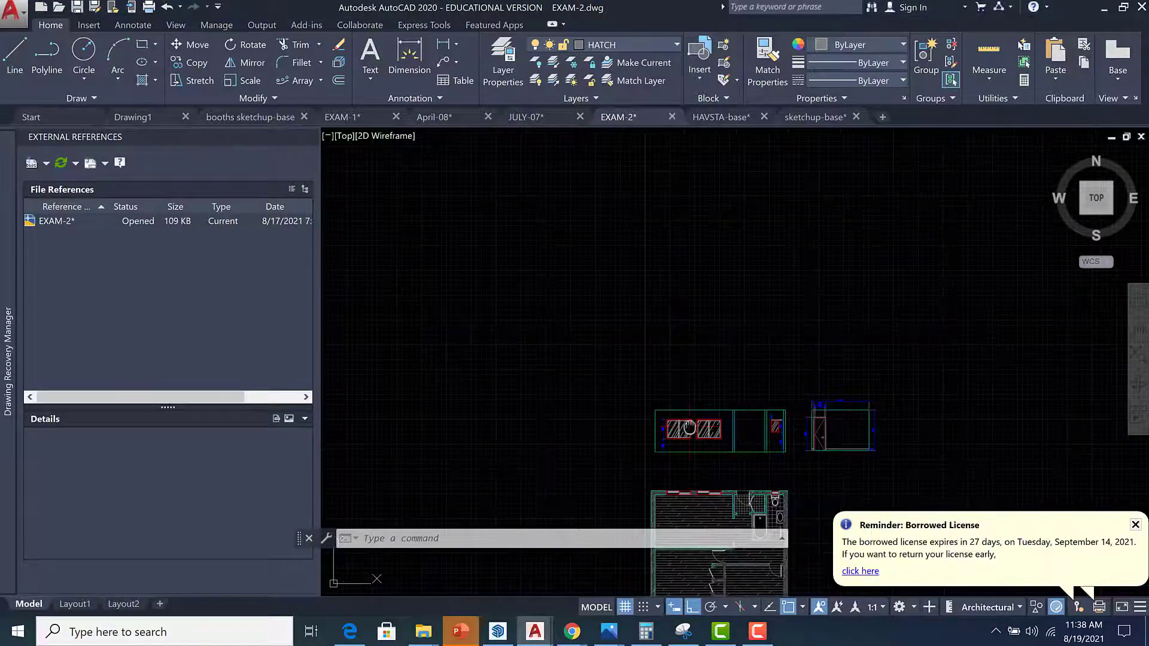
scroll(670, 393, up, 12)
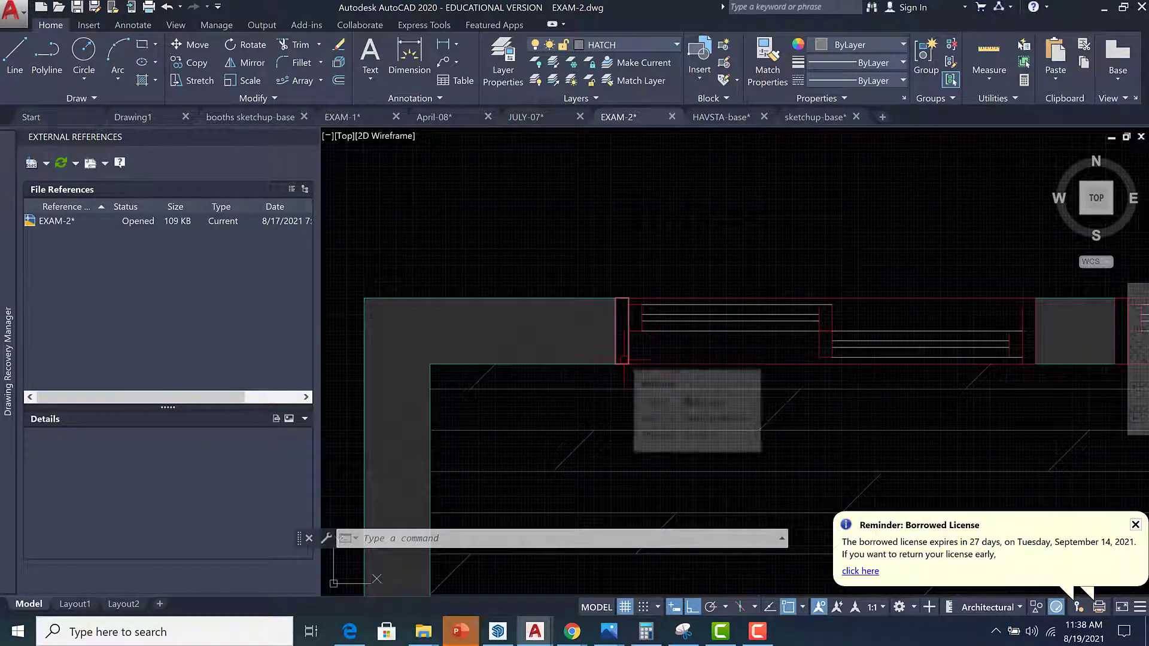
scroll(624, 361, up, 5)
scroll(624, 361, down, 4)
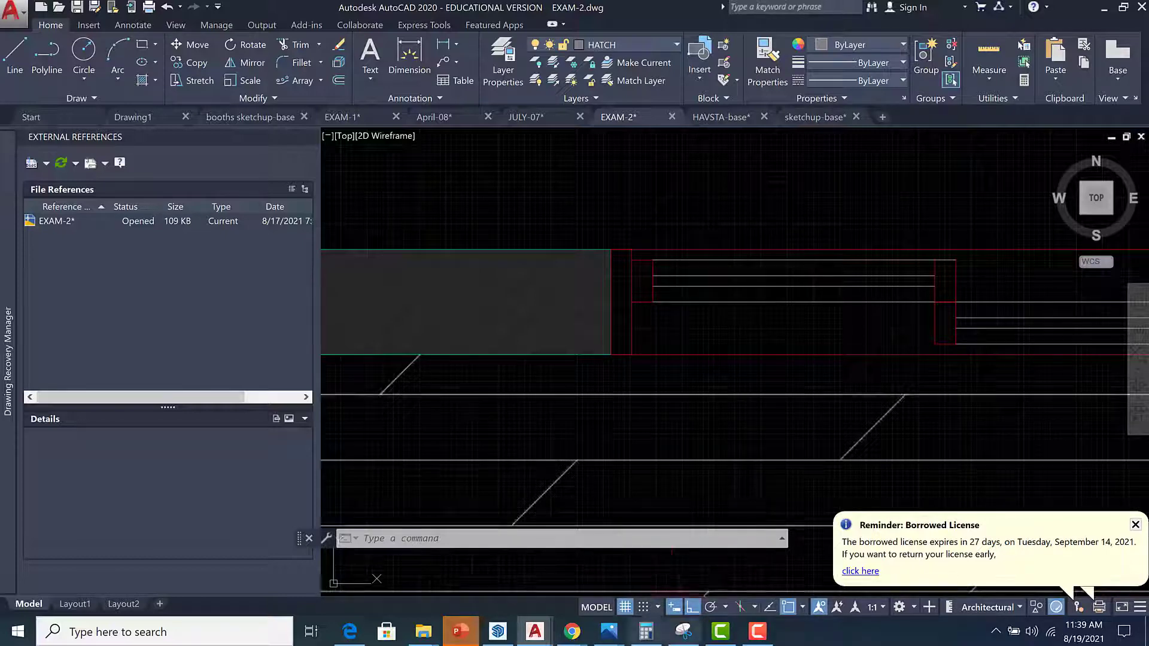
Push/pull the 2-inch frame strip 10 inches deep to the wall's inner face.
click(497, 631)
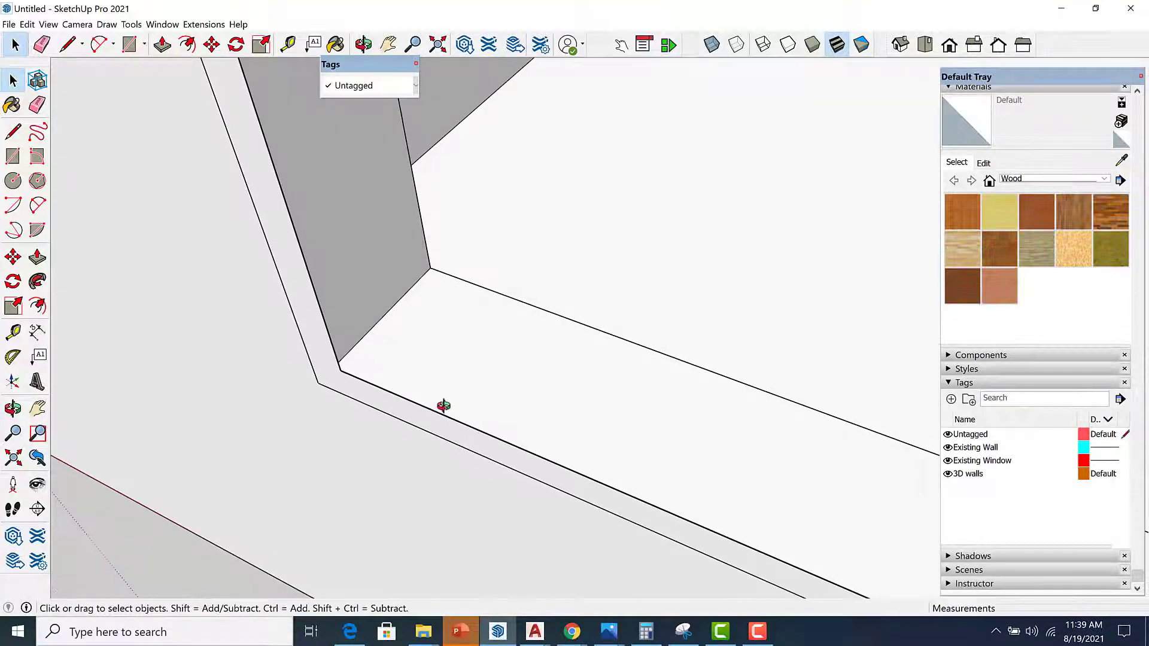
key(p)
click(428, 434)
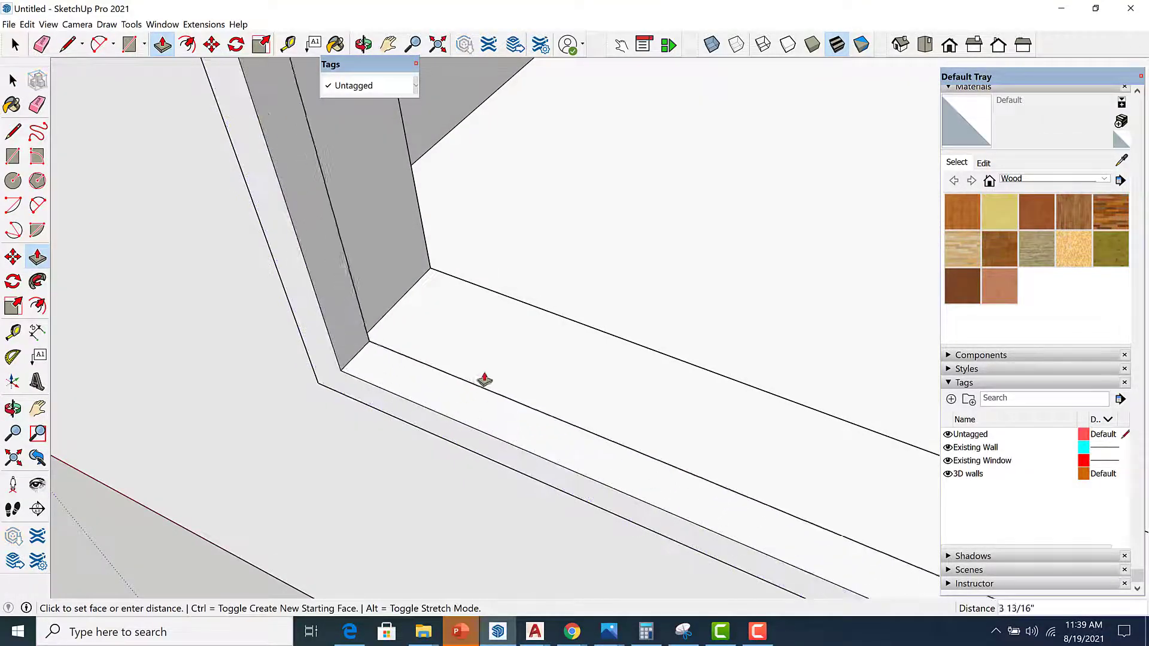
middle_drag(559, 325, 744, 256)
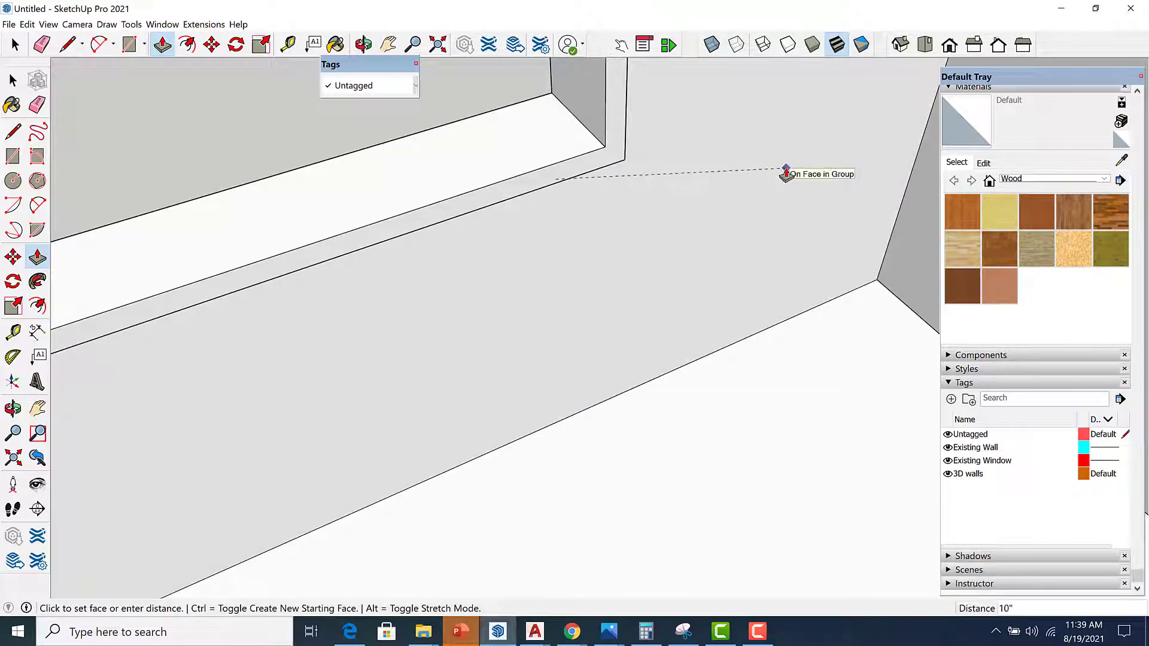
click(786, 173)
Select the window frame geometry and make it a group.
middle_drag(731, 215, 671, 259)
key(space)
click(630, 189)
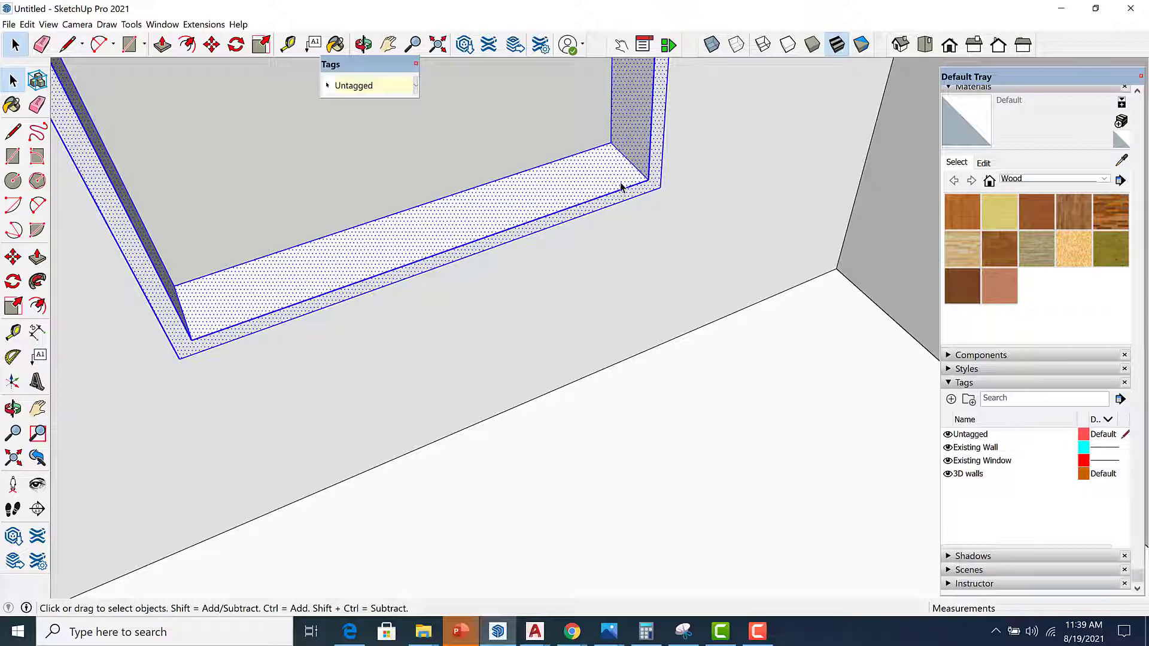
right_click(622, 188)
click(671, 288)
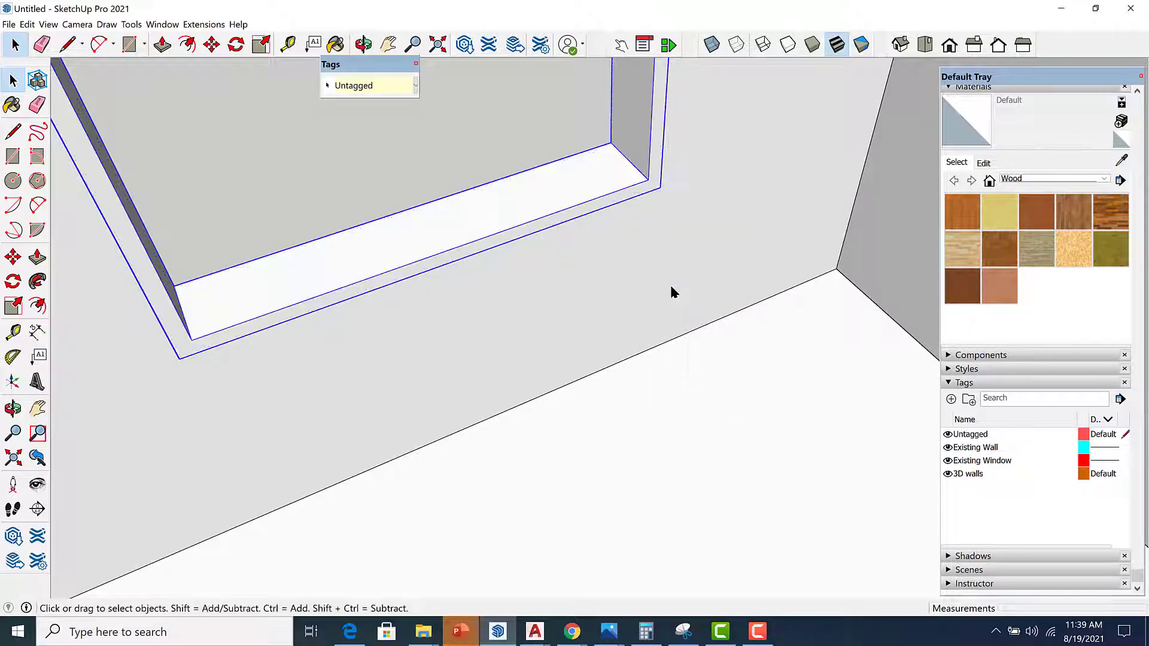
Paint the window frame with the Metal material Steel Brushed Stainless.
click(1104, 179)
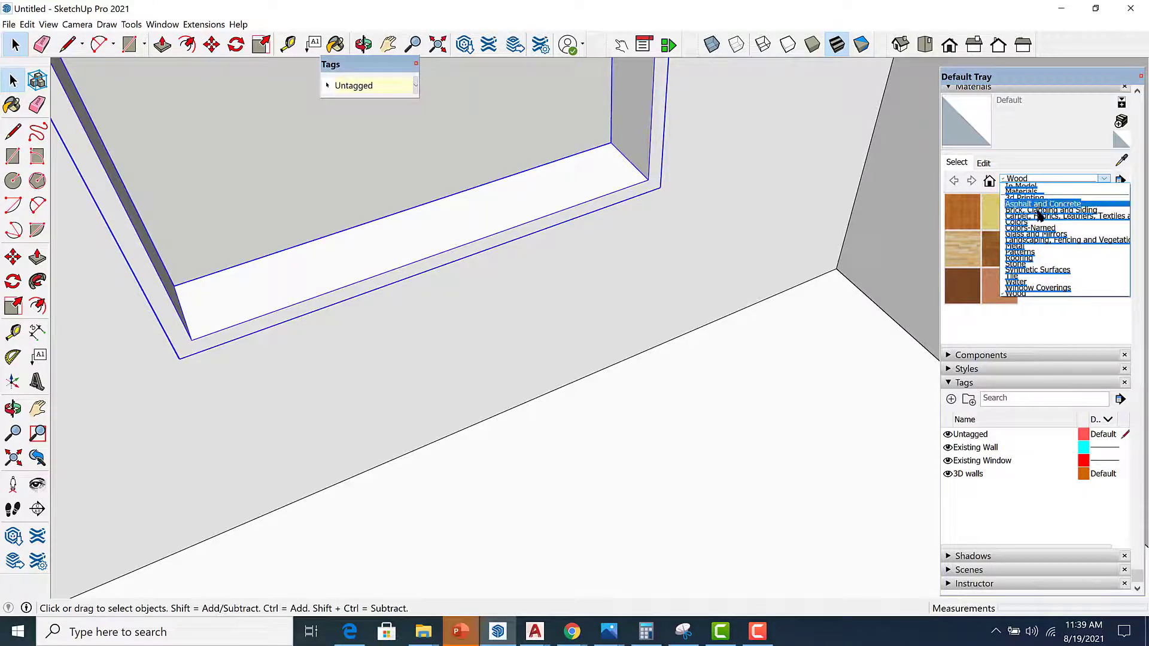
click(1043, 246)
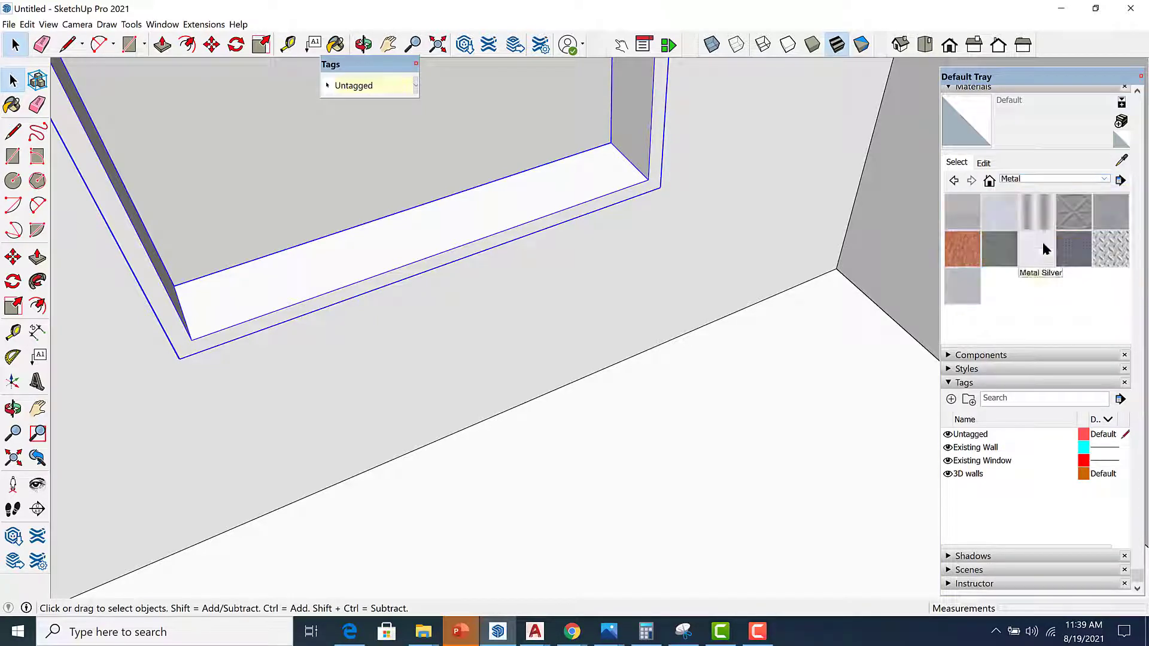
click(967, 287)
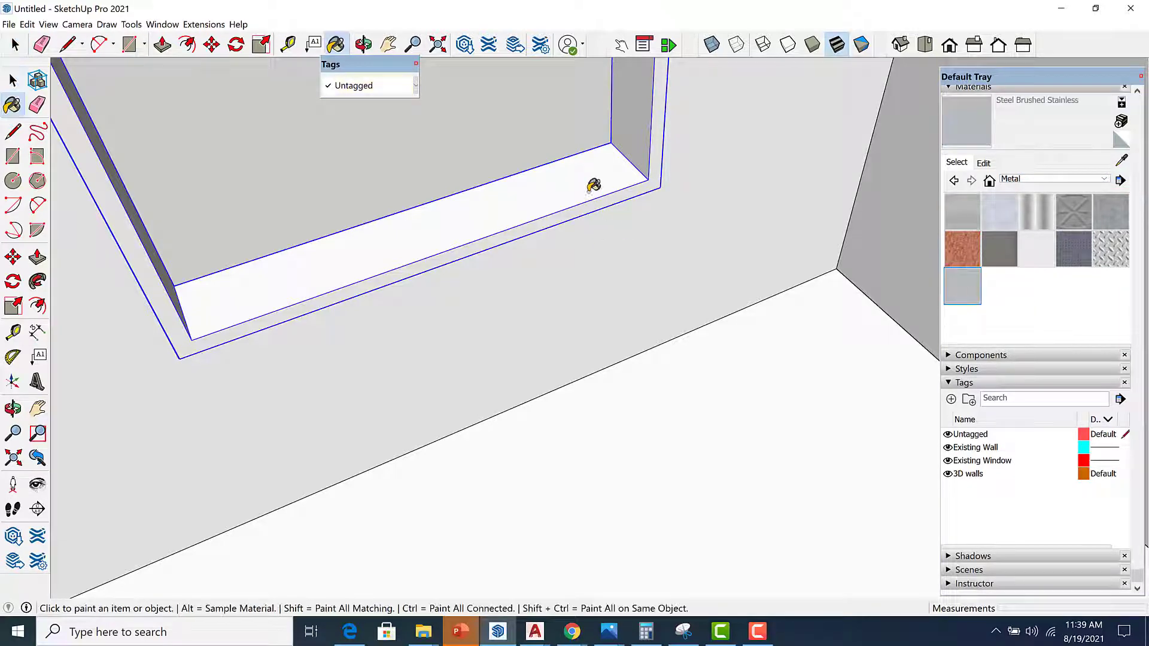
click(586, 184)
Orbit out to view the finished window frame from outside the house.
scroll(586, 184, down, 2)
middle_drag(313, 246, 213, 264)
scroll(482, 286, down, 2)
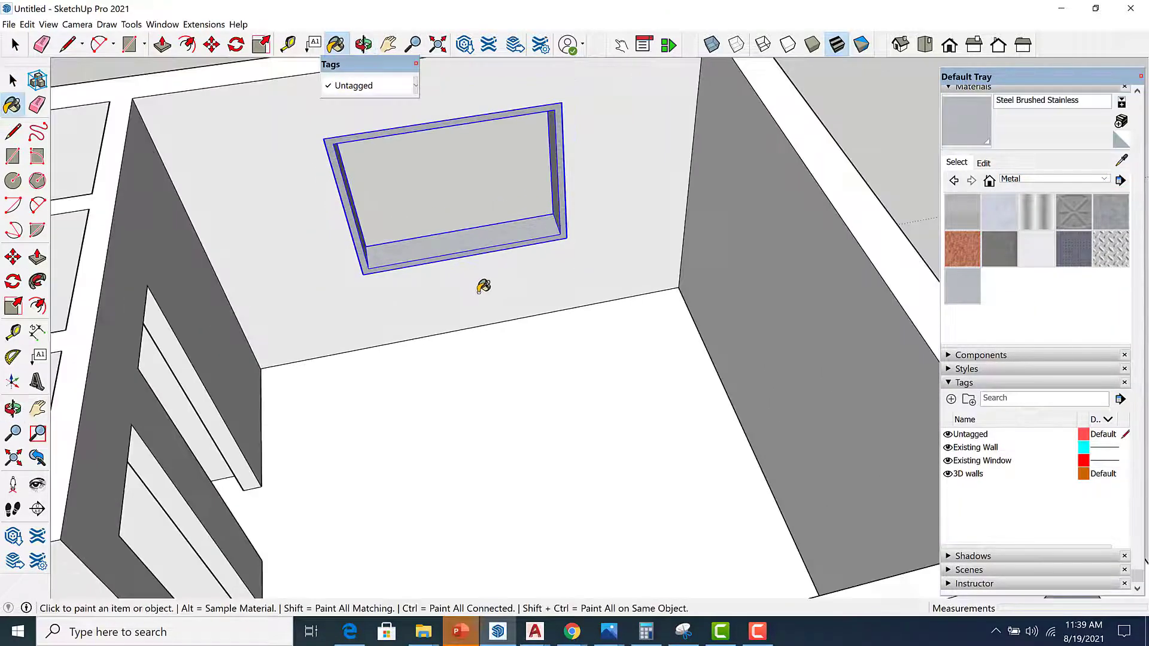
mouse_move(342, 309)
middle_down()
mouse_move(1144, 148)
mouse_move(864, 429)
mouse_move(808, 469)
middle_up()
key(space)
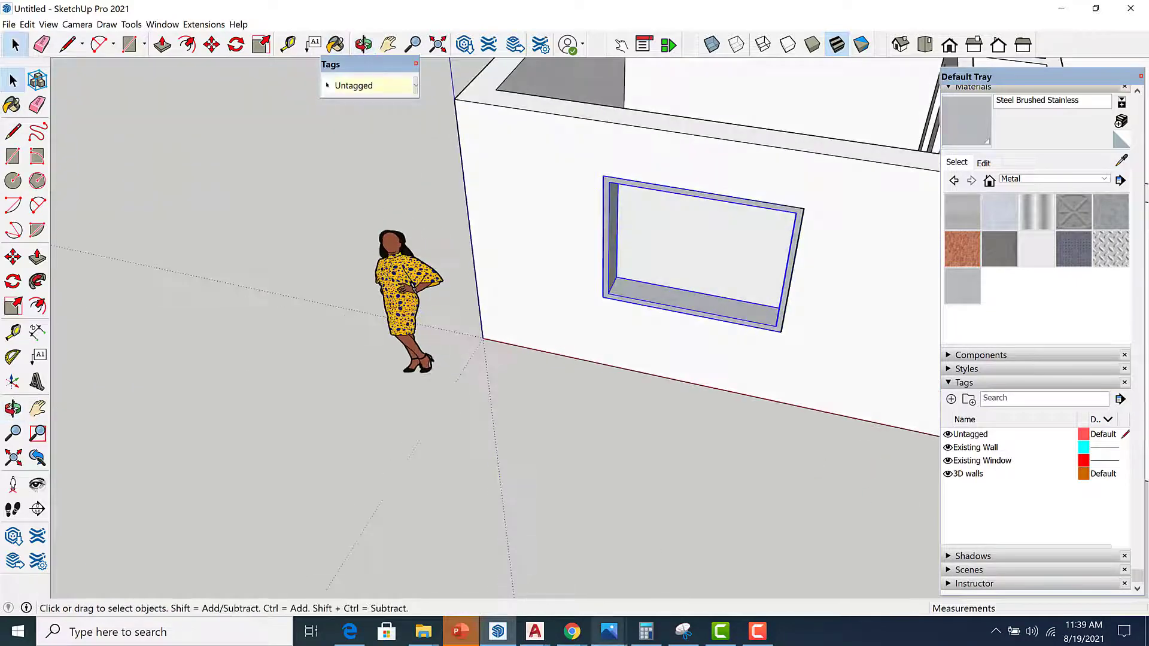
Switch to the EXAM-2 drawing in AutoCAD and place a vertical construction line through the window's middle mullion.
click(534, 635)
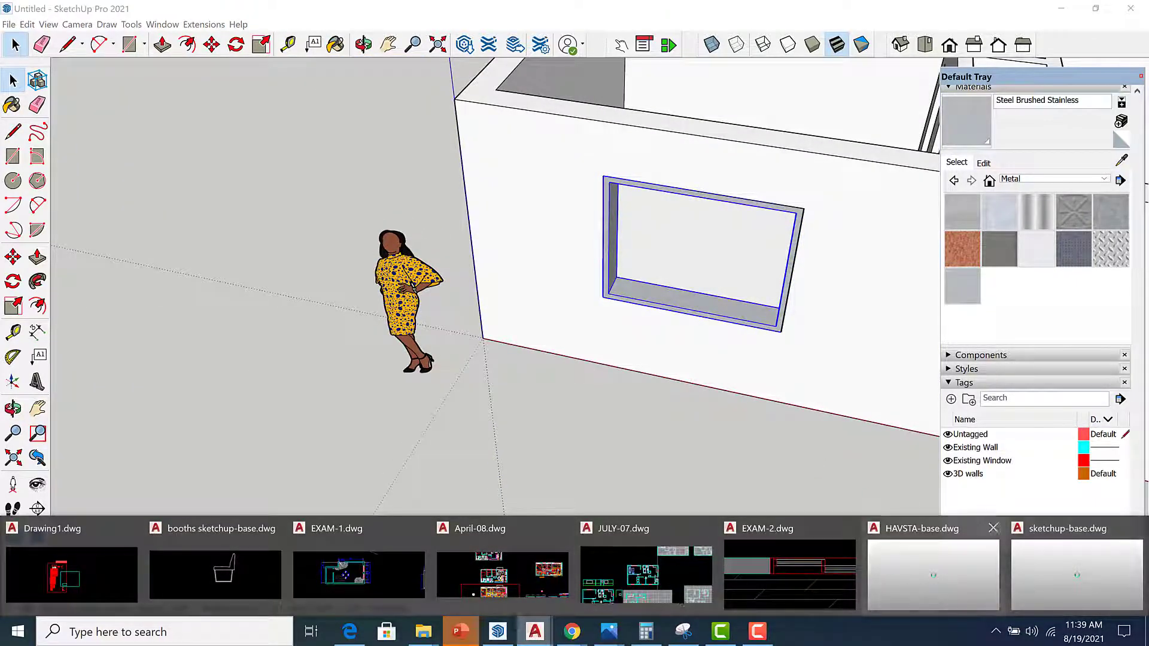
click(935, 571)
scroll(647, 254, down, 4)
mouse_move(753, 269)
middle_down()
mouse_move(619, 285)
mouse_move(647, 385)
middle_up()
scroll(619, 285, up, 4)
text(xl)
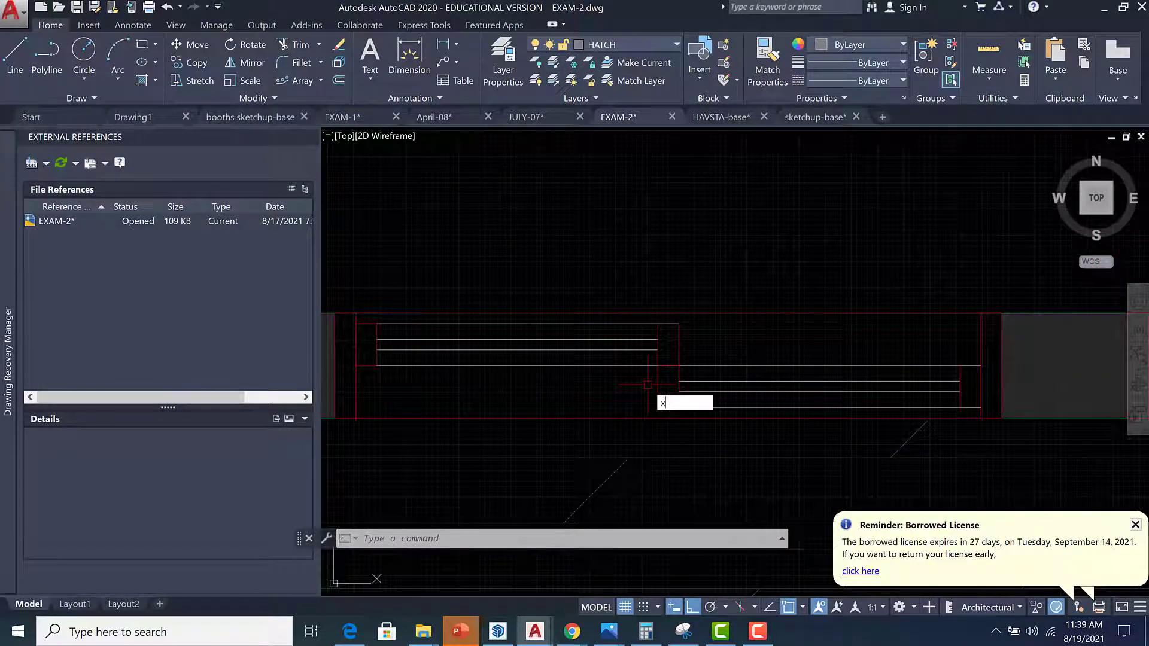
key(Return)
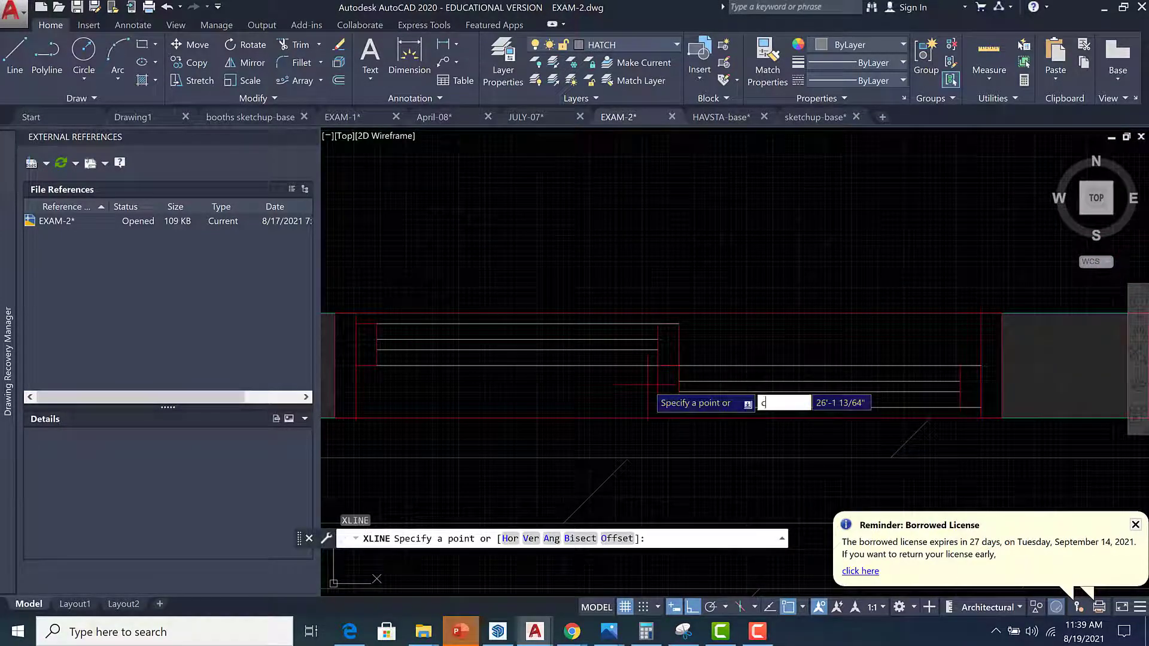
text(v)
key(Return)
scroll(707, 358, down, 4)
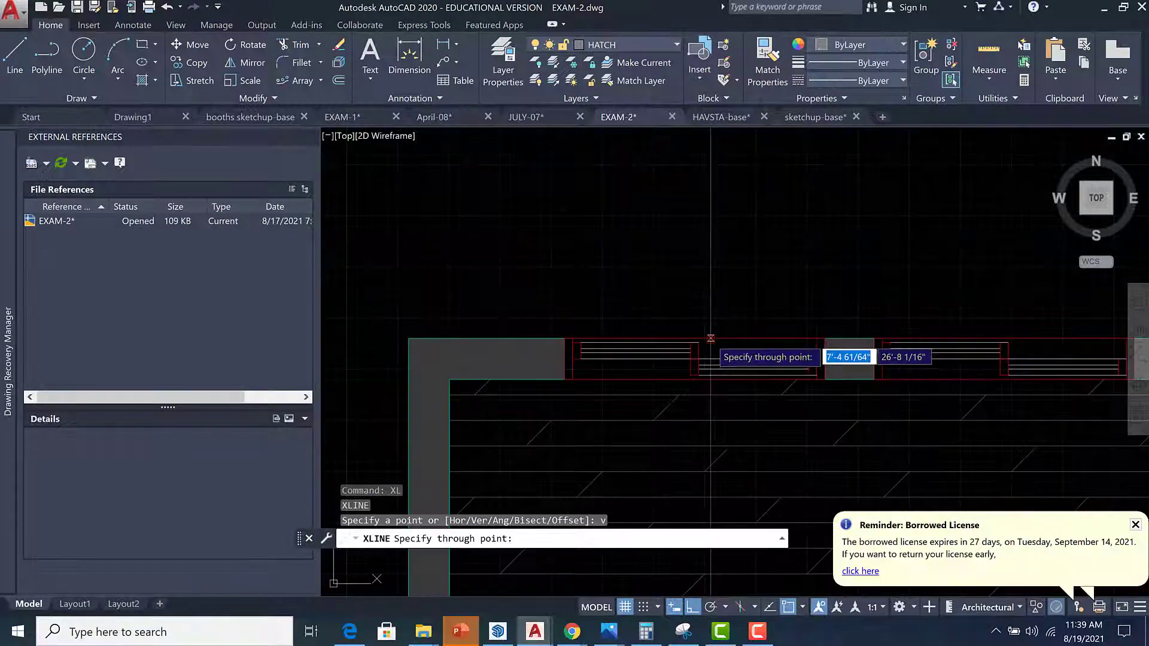
key(Return)
scroll(706, 357, up, 3)
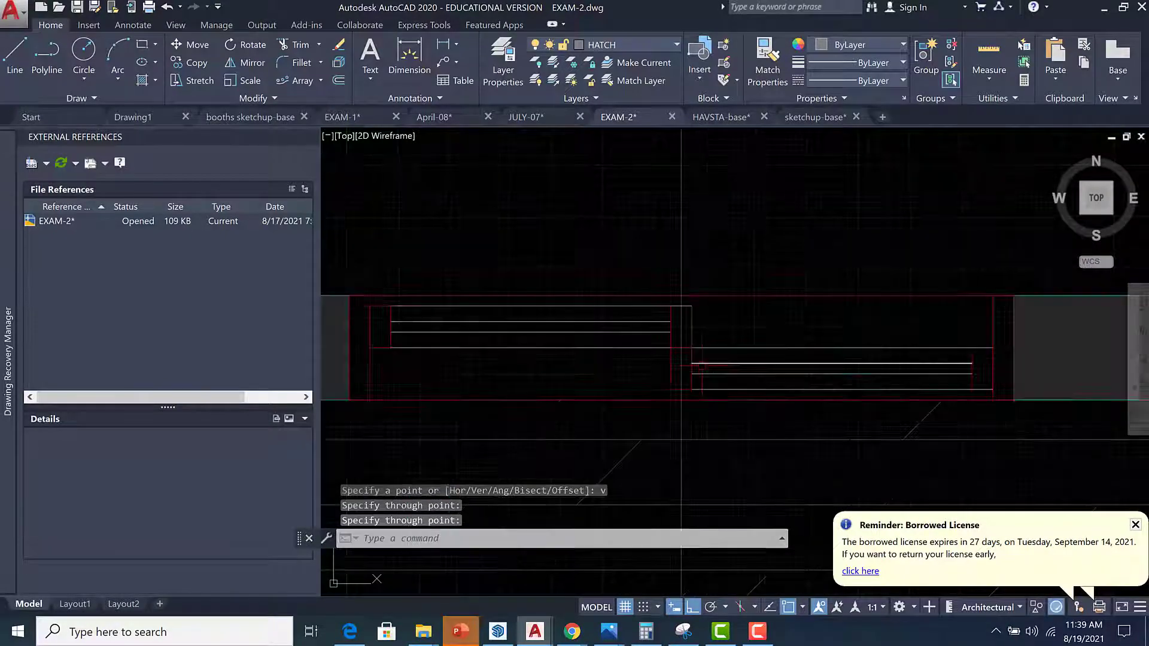
Measure the distance from the construction line to the edge of the mullion.
middle_drag(712, 326, 469, 369)
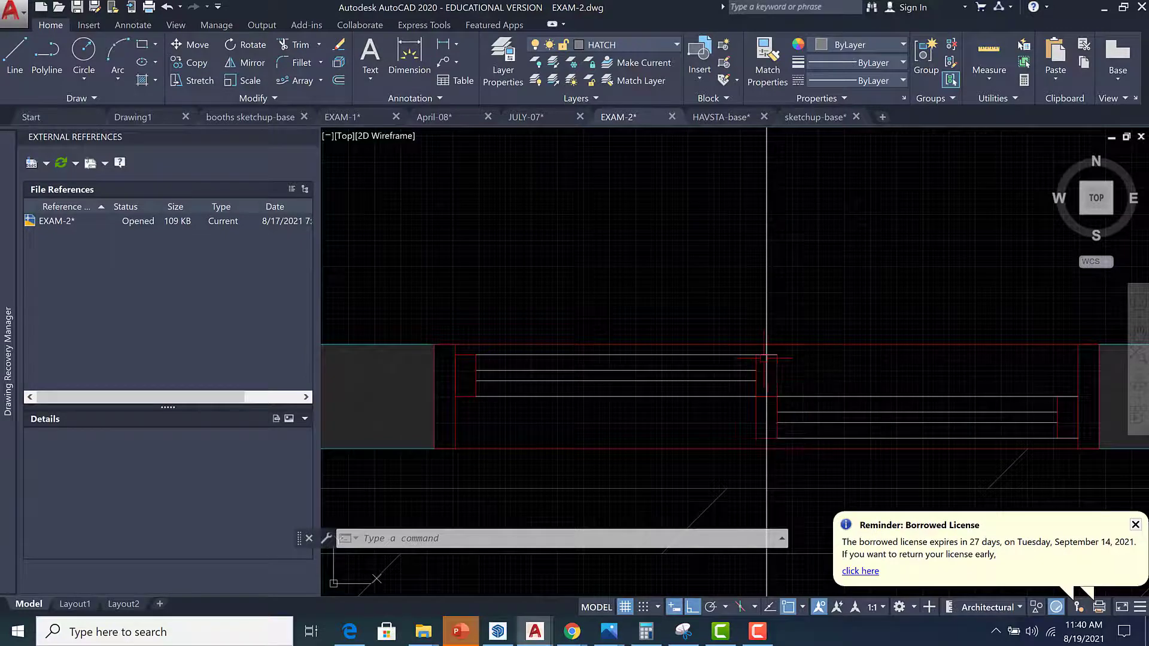
scroll(771, 348, up, 2)
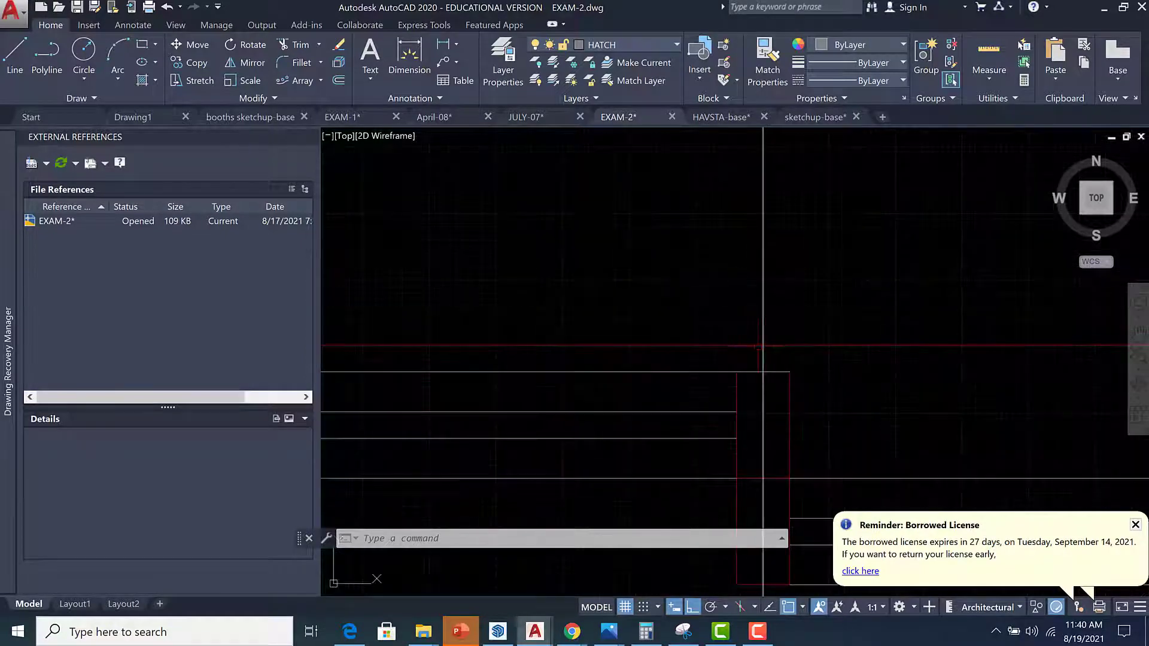
scroll(758, 346, up, 2)
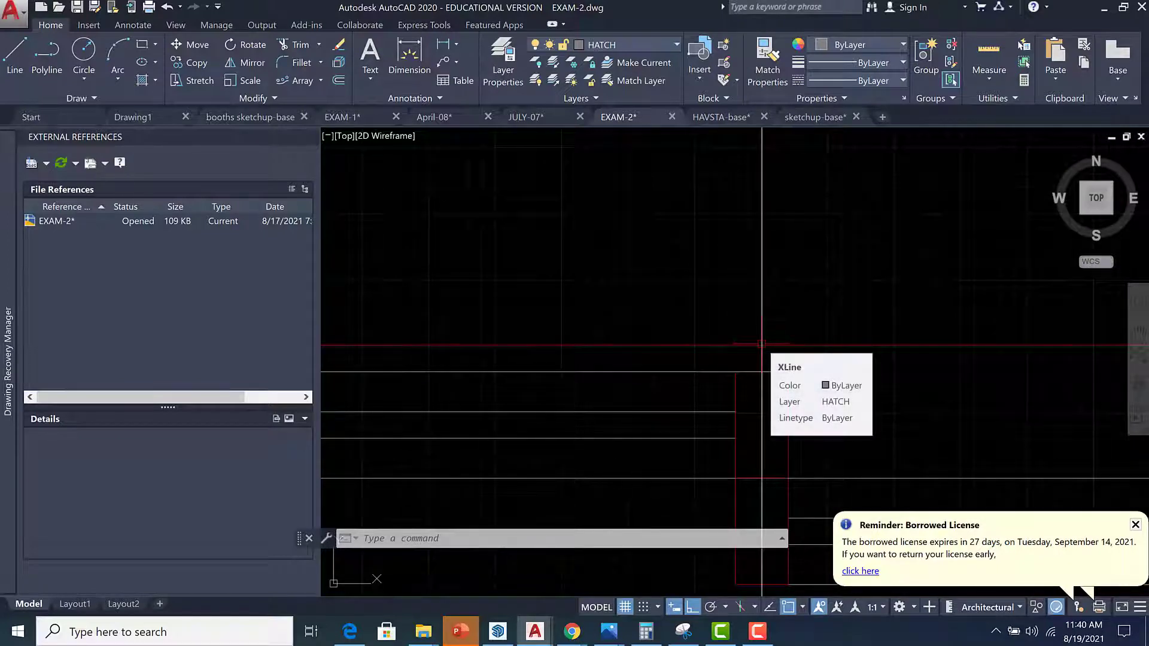
text(di)
key(Return)
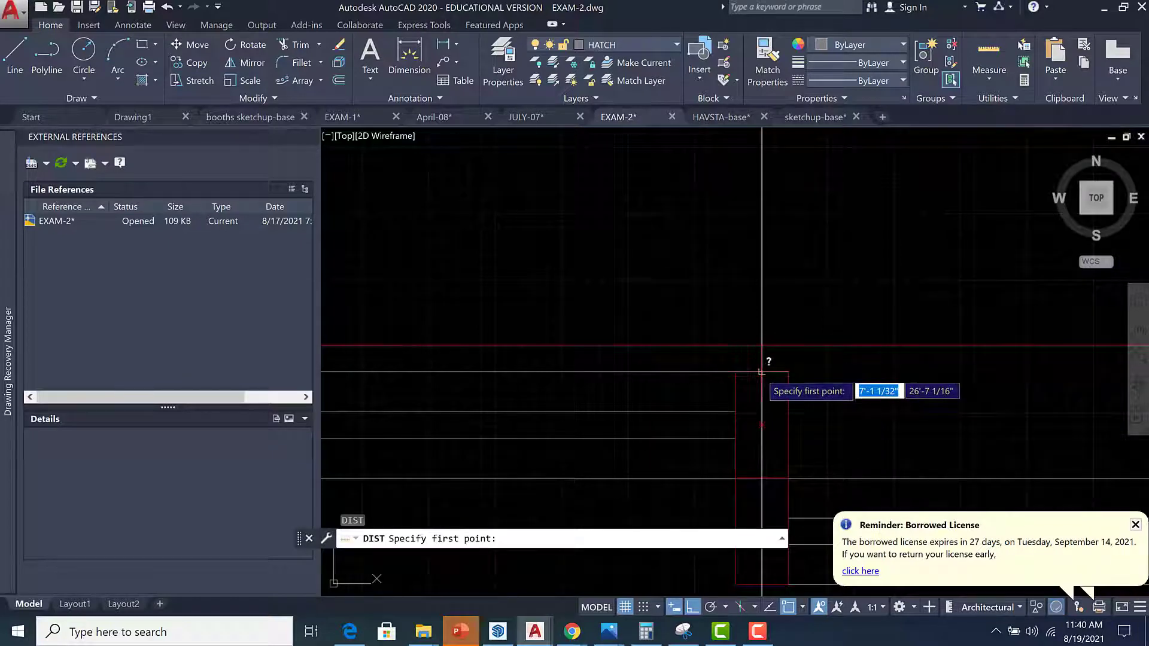
click(735, 372)
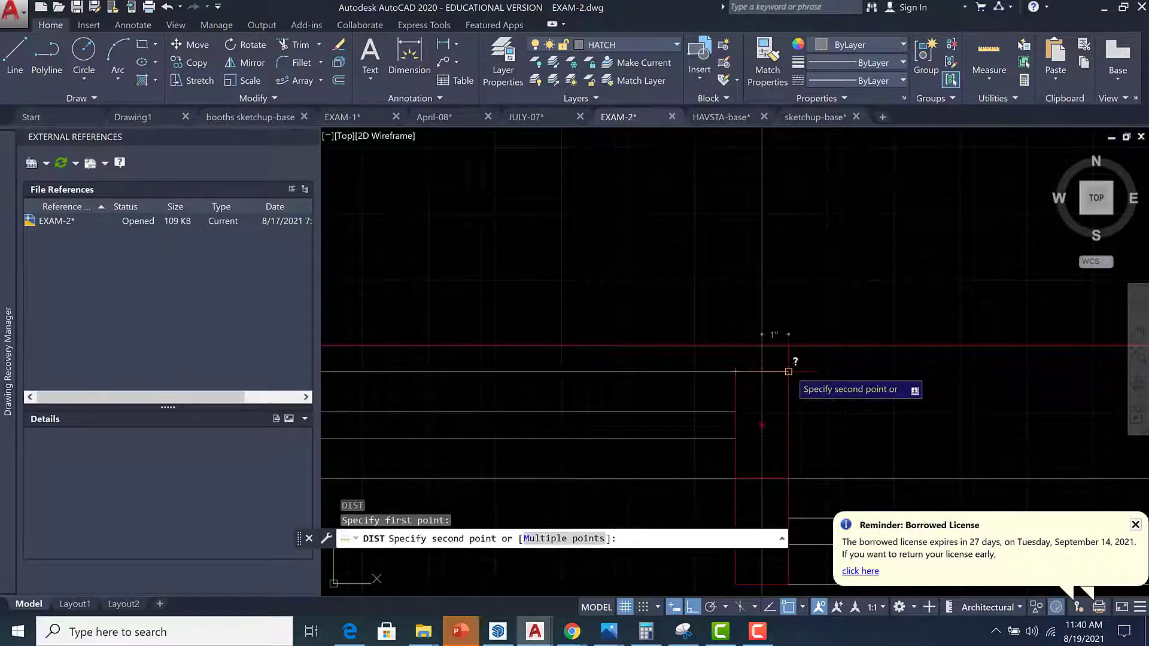
click(788, 372)
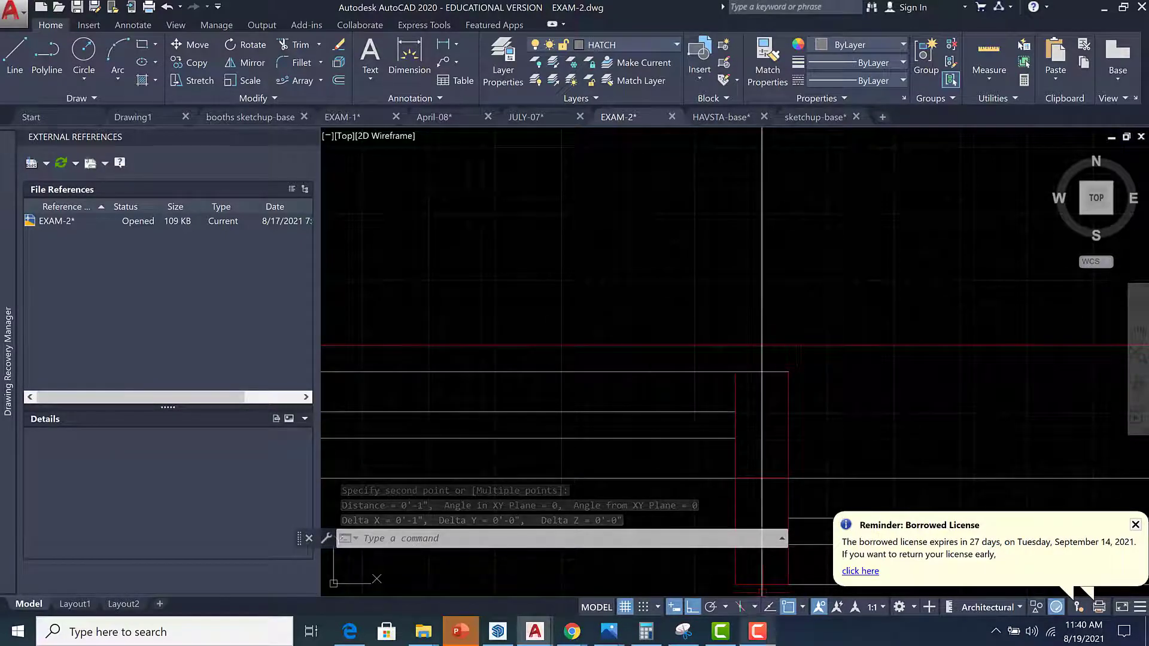
Switch to SketchUp and use the Tape Measure to place a vertical guide about 2'5 13/16" from the frame's lower corner.
click(498, 631)
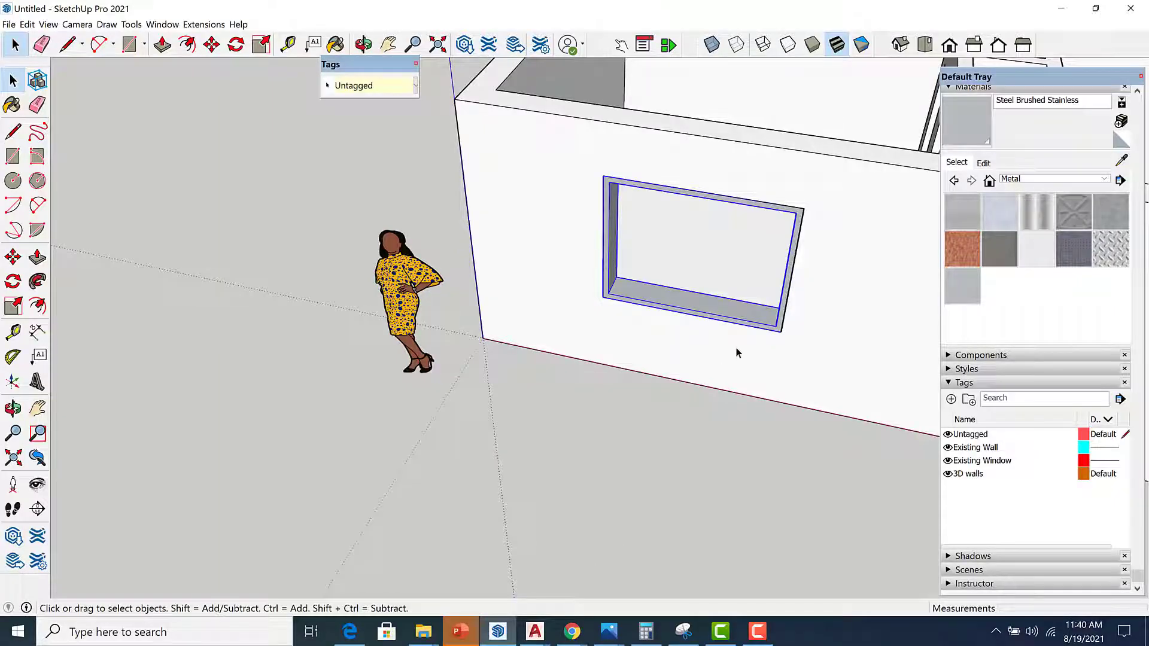
scroll(658, 330, up, 2)
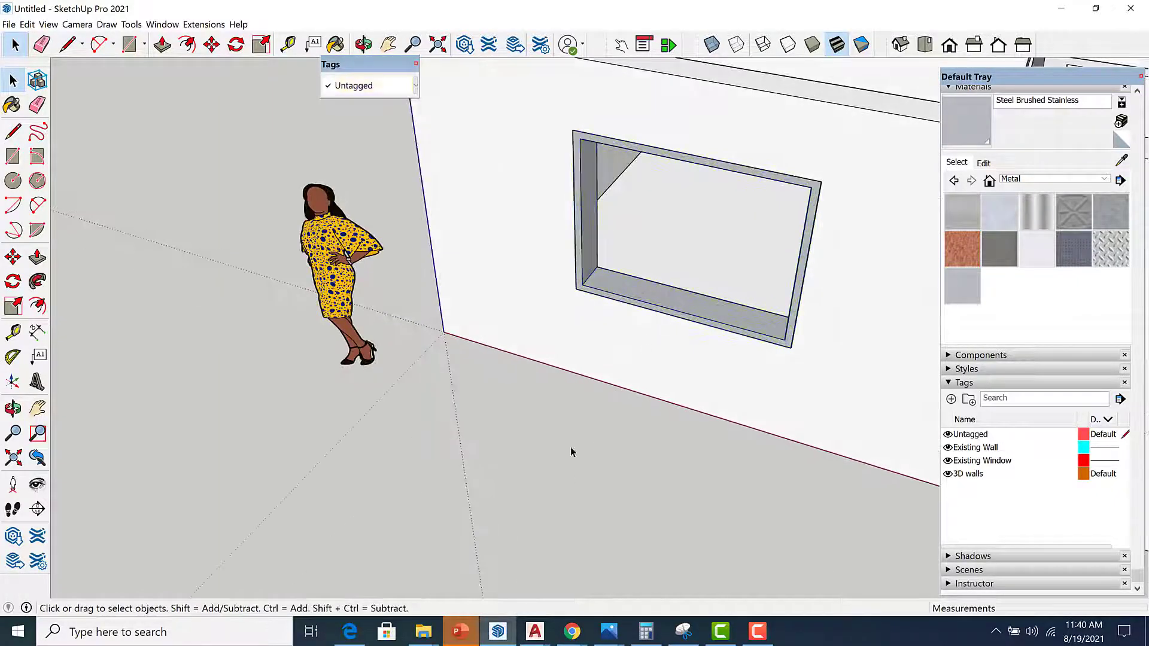
click(13, 331)
scroll(586, 276, up, 3)
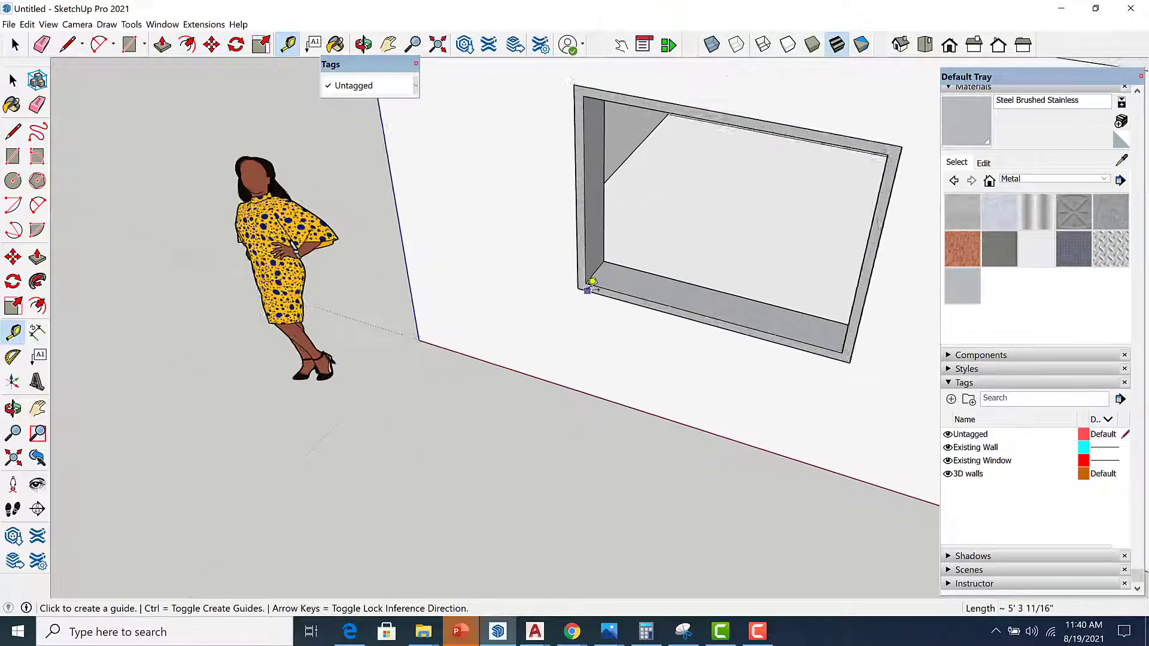
scroll(586, 272, up, 1)
click(586, 223)
scroll(646, 251, down, 3)
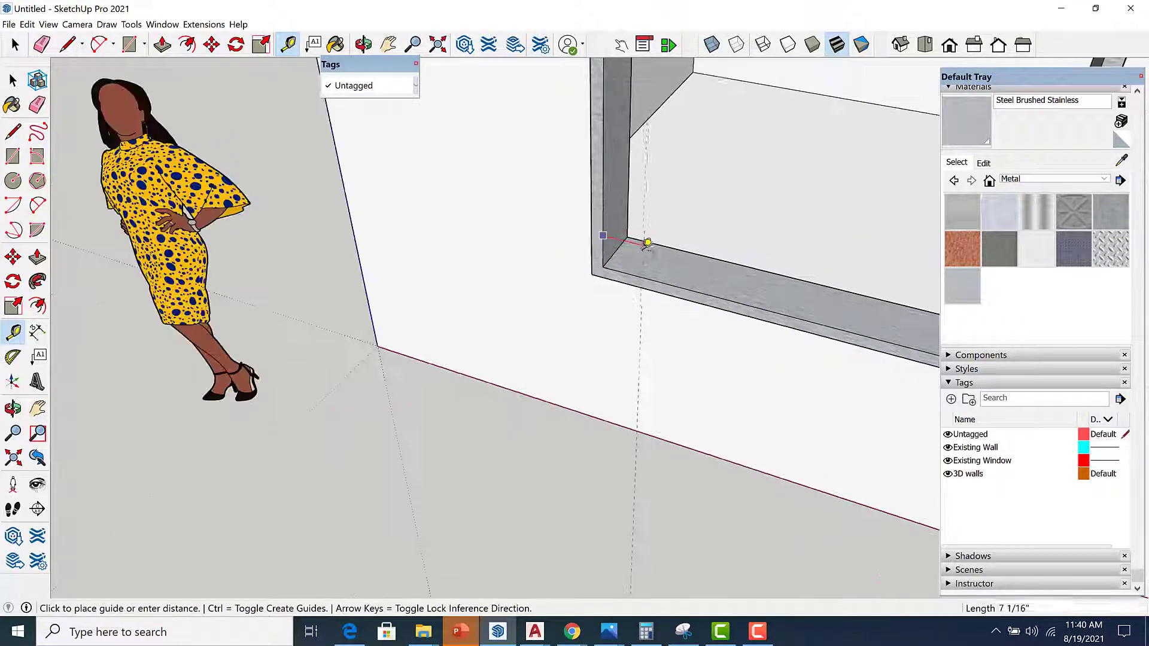
scroll(684, 294, up, 2)
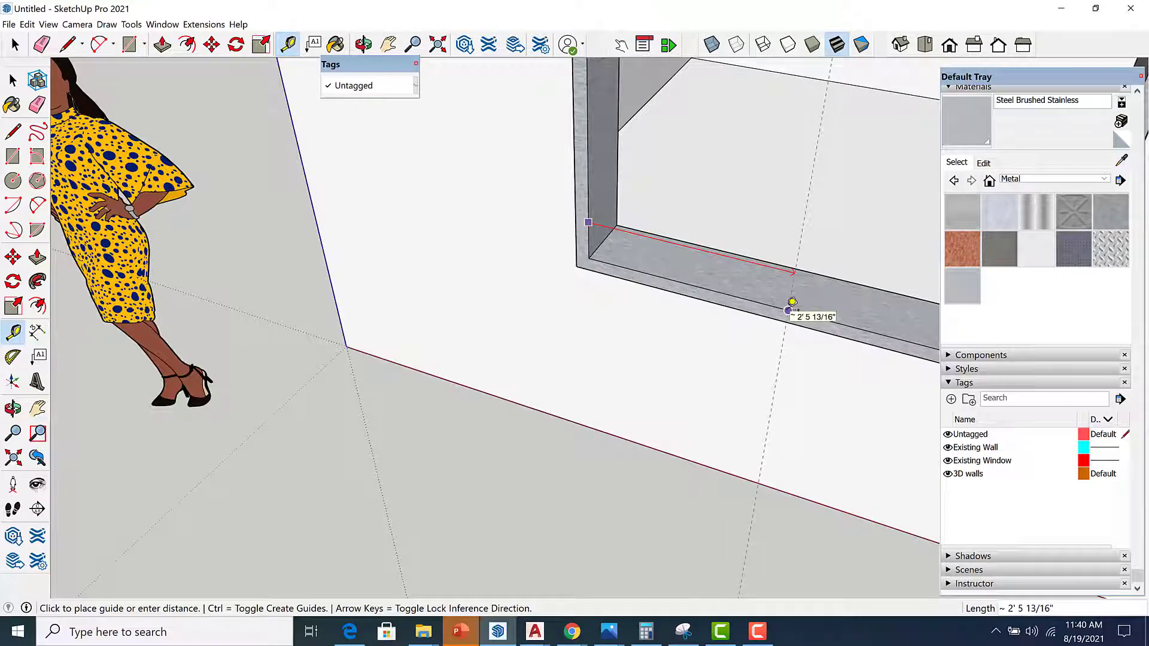
click(792, 302)
Offset a new guide 1 inch to one side of the centre guide.
scroll(789, 335, down, 3)
scroll(780, 299, up, 3)
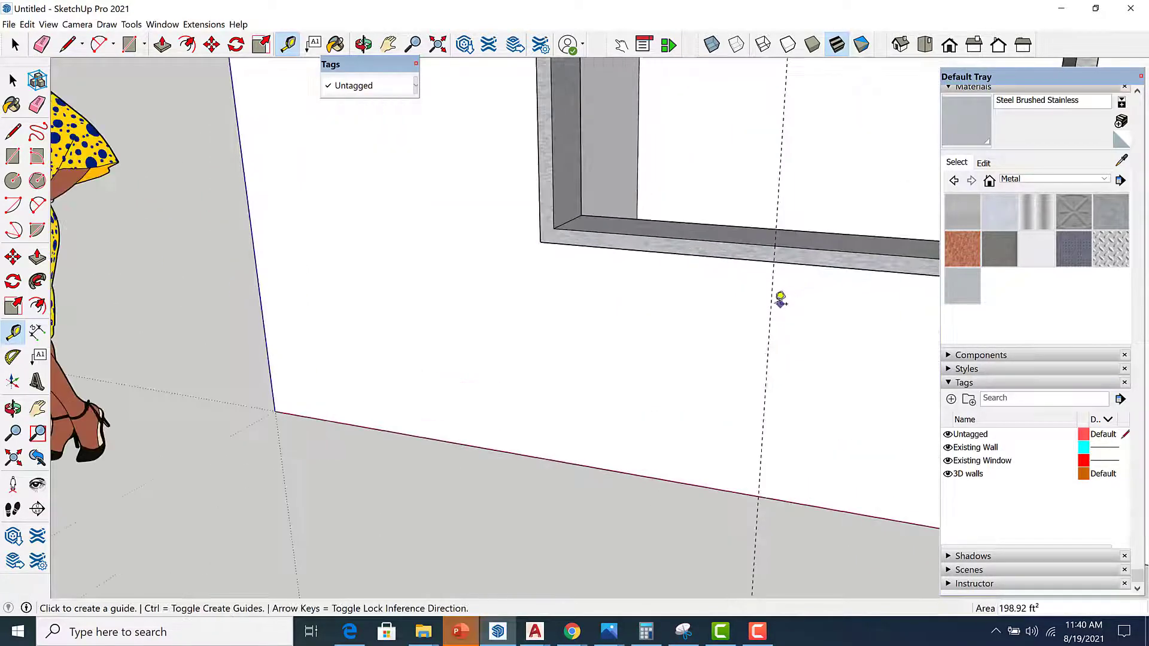
click(773, 301)
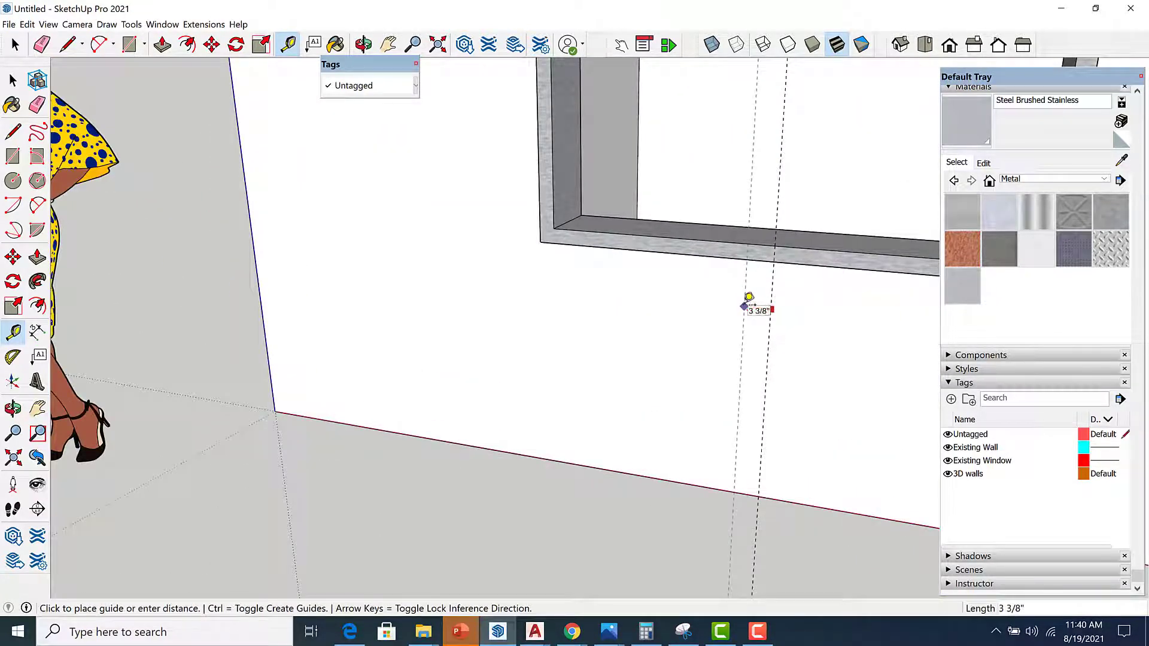
text(1)
key(Return)
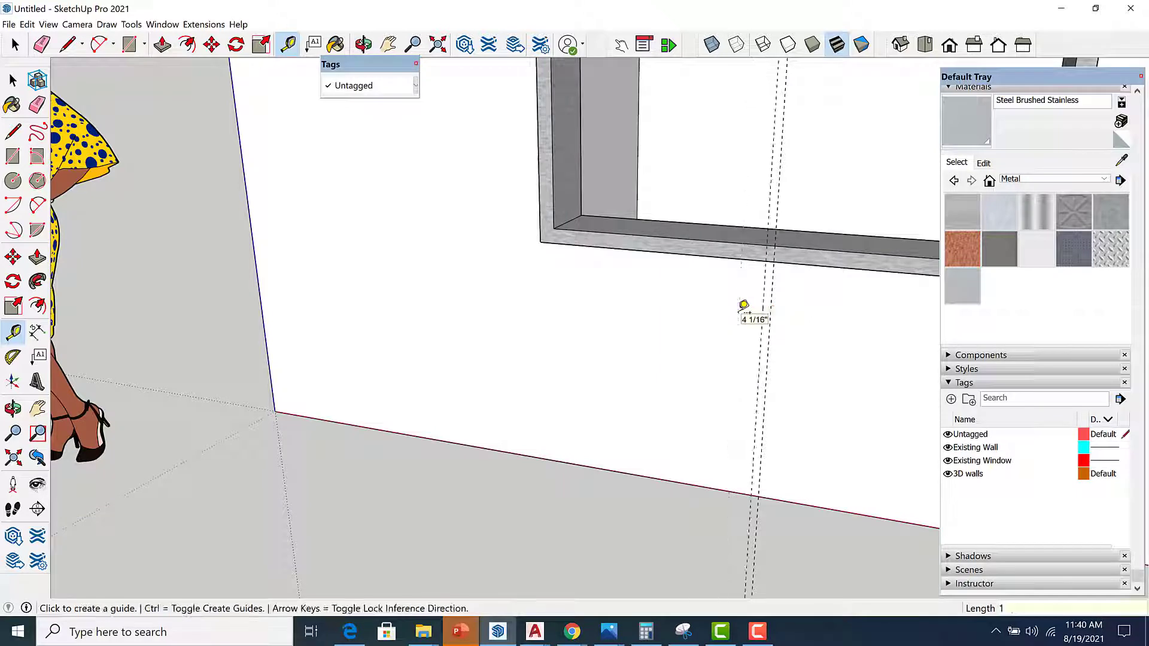
Offset another guide 1 inch to the other side of the centre guide.
scroll(784, 323, up, 2)
click(765, 335)
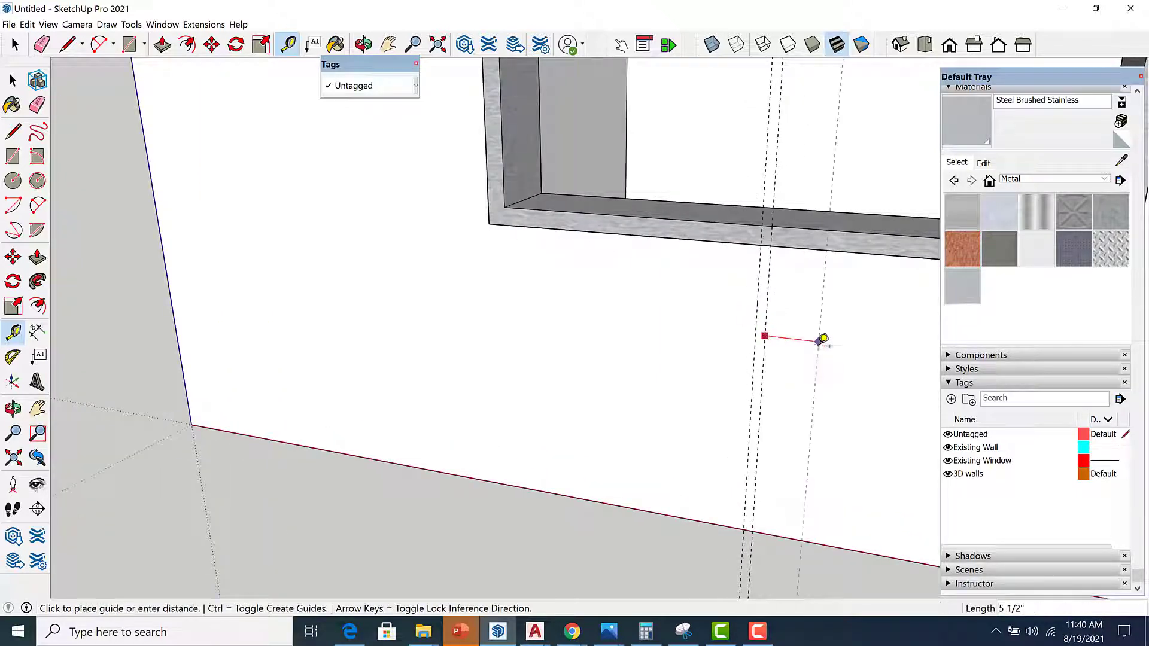
text(1)
key(Return)
key(space)
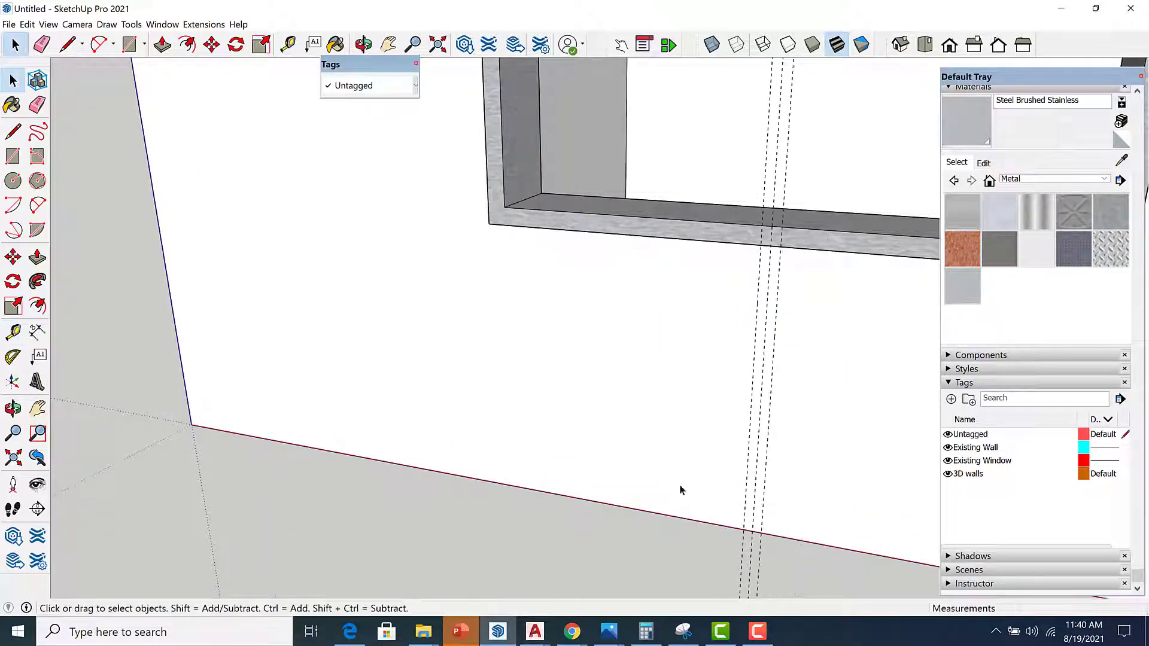
Return to AutoCAD and copy the vertical construction line onto the adjacent frame edge.
mouse_move(537, 634)
click(788, 575)
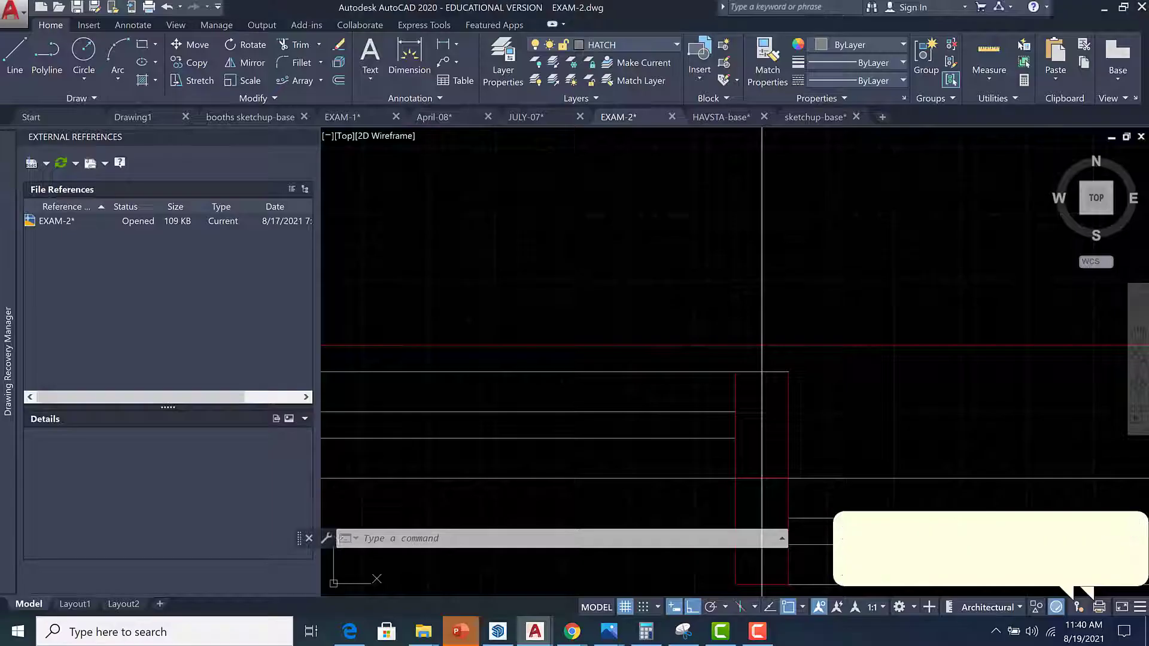
scroll(670, 293, up, 8)
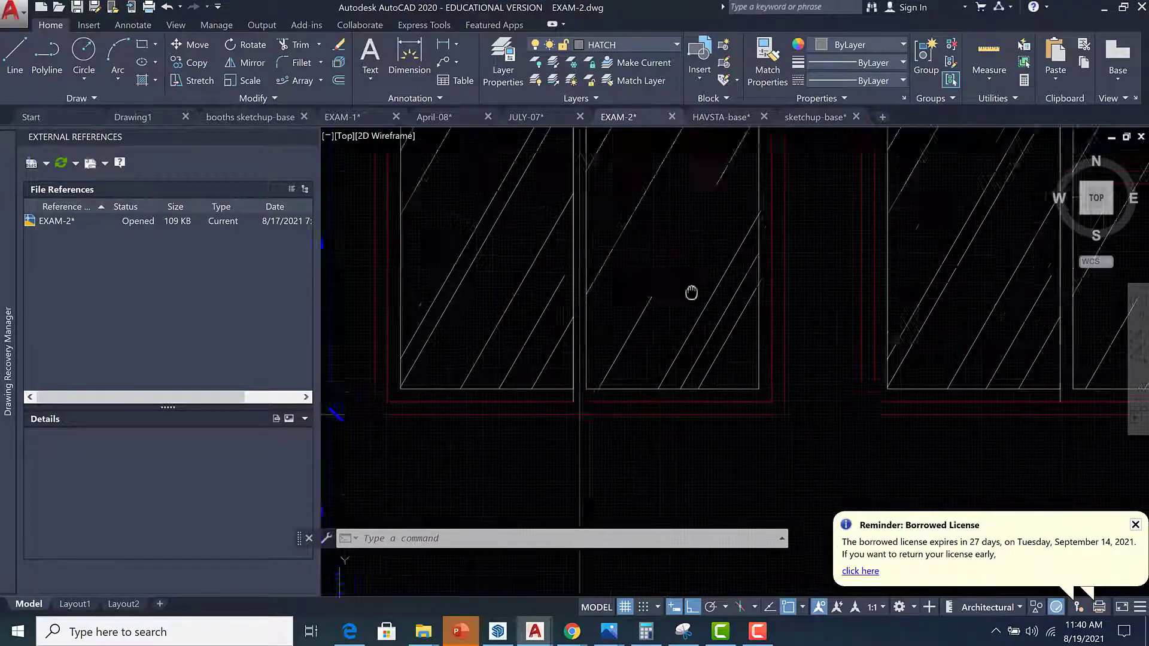
scroll(638, 230, up, 4)
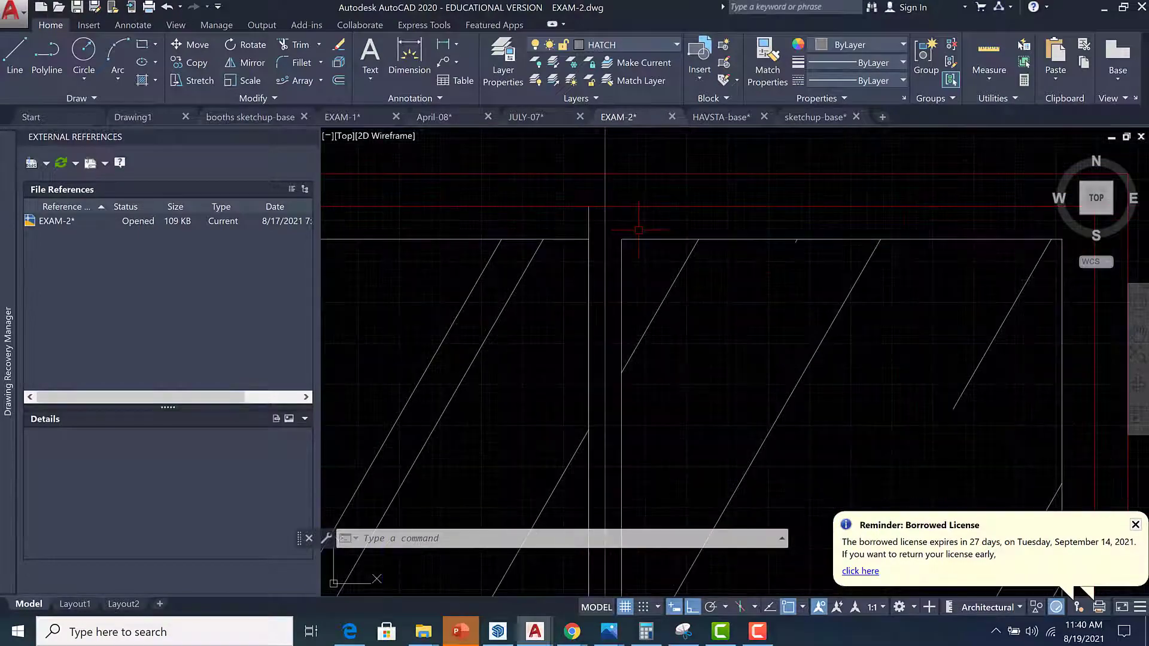
scroll(588, 214, down, 2)
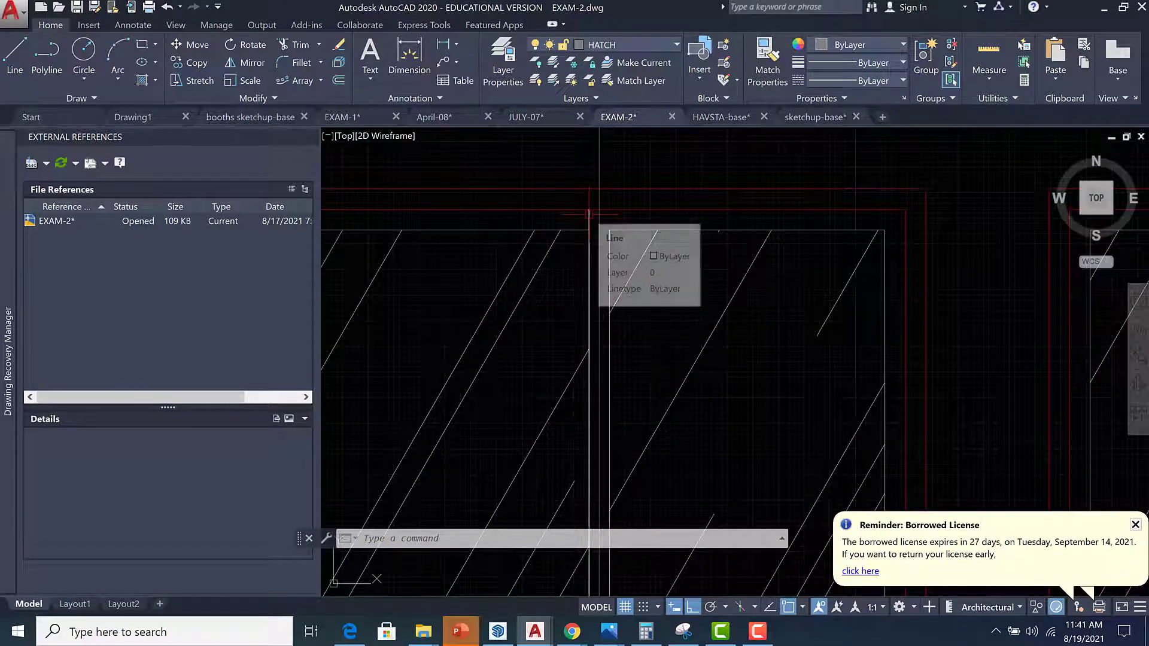
text(M)
key(BackSpace)
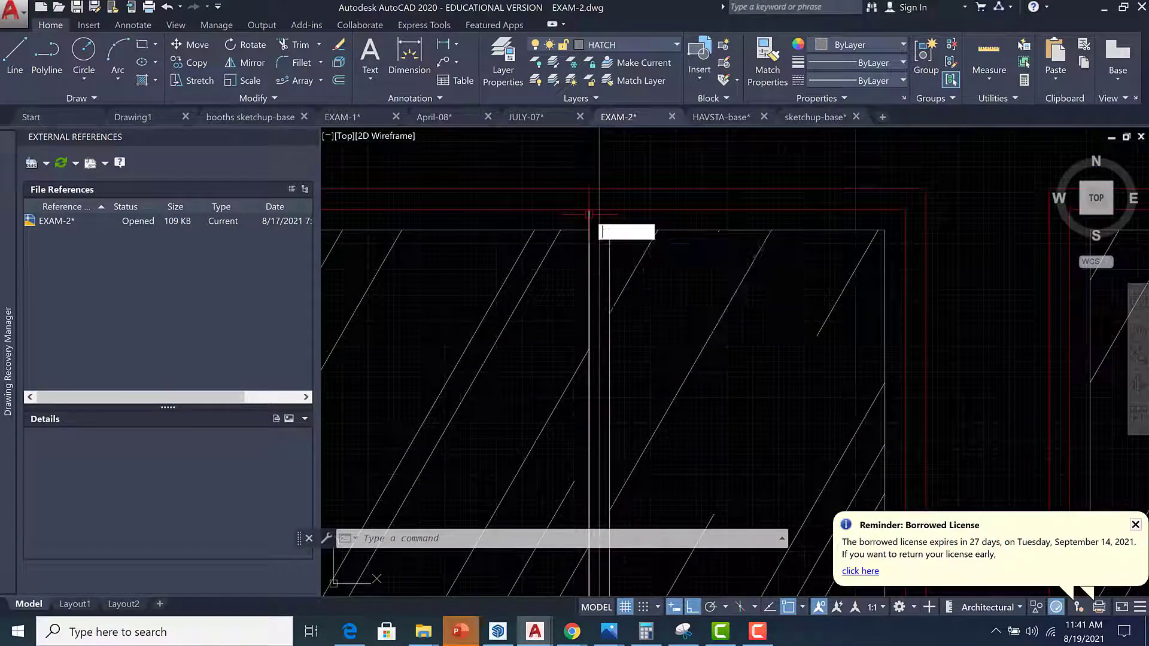
text(co)
key(Return)
click(599, 214)
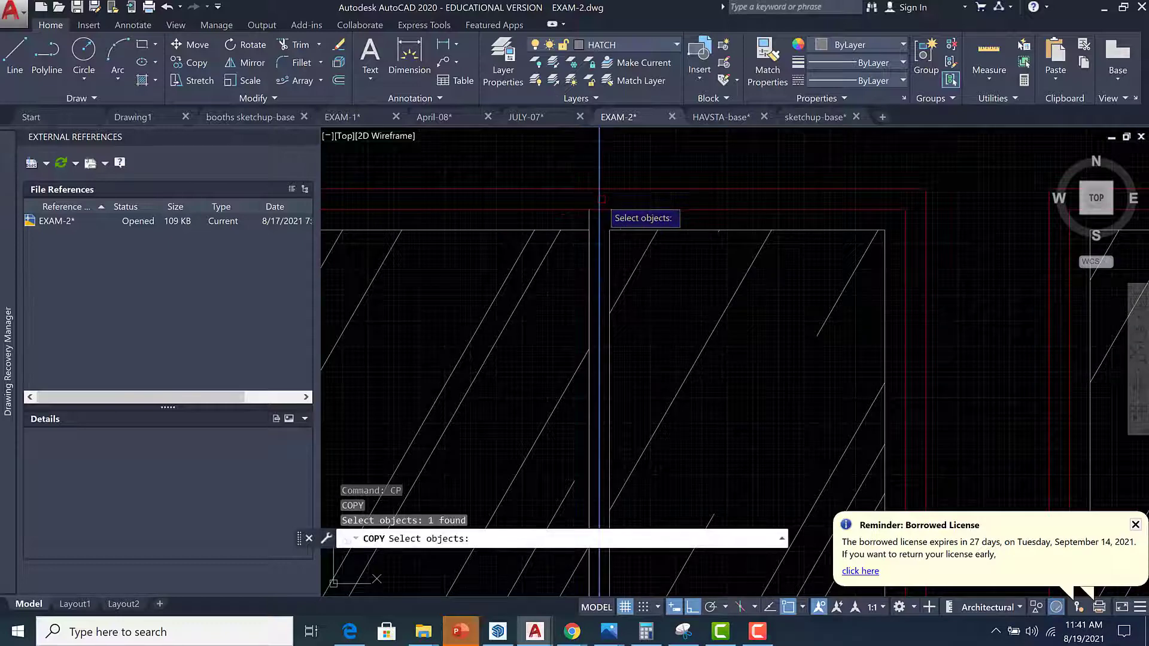
scroll(596, 225, up, 4)
key(Return)
click(595, 233)
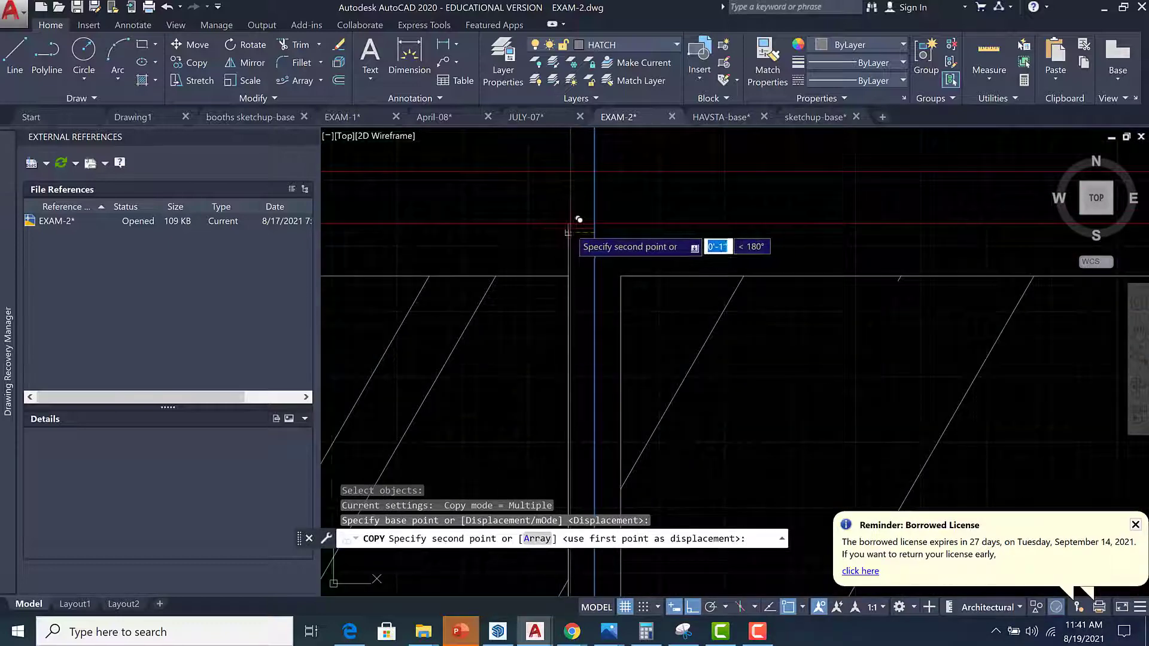
click(568, 231)
key(Return)
scroll(572, 247, down, 2)
scroll(572, 239, down, 3)
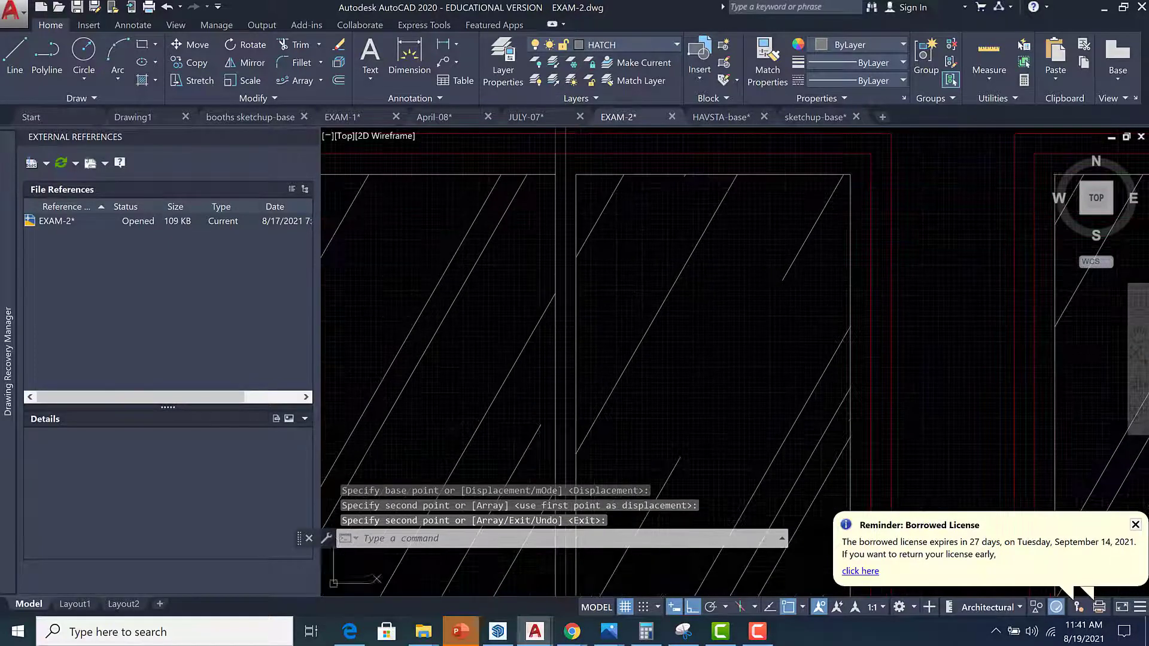
scroll(566, 386, up, 2)
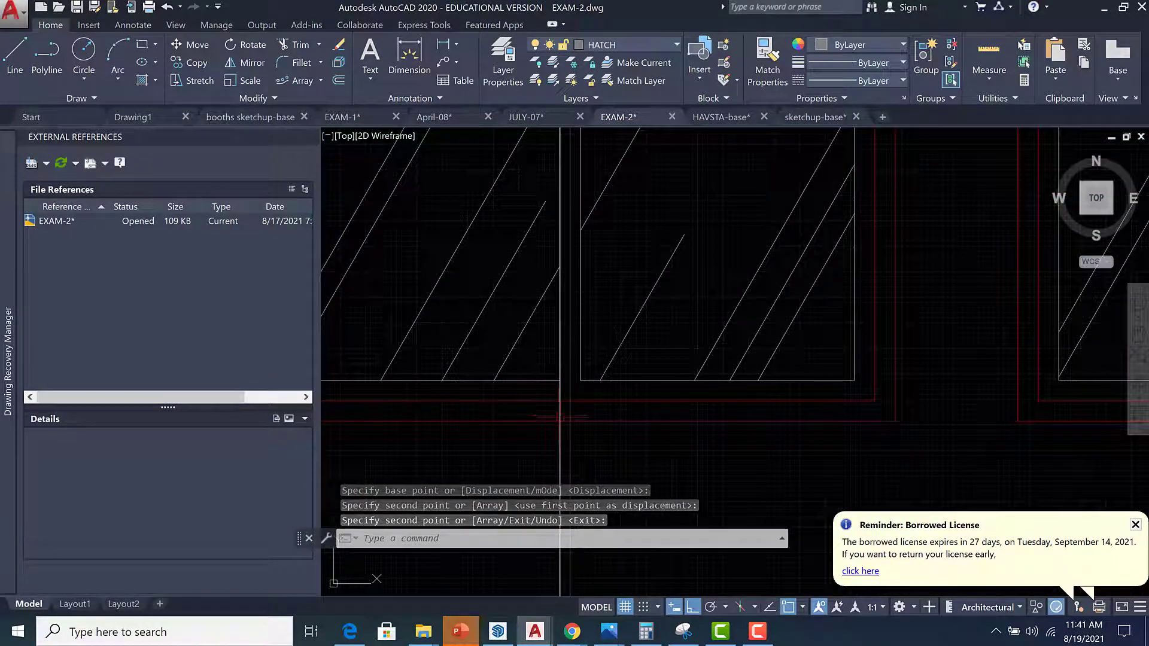
text(rec)
key(Return)
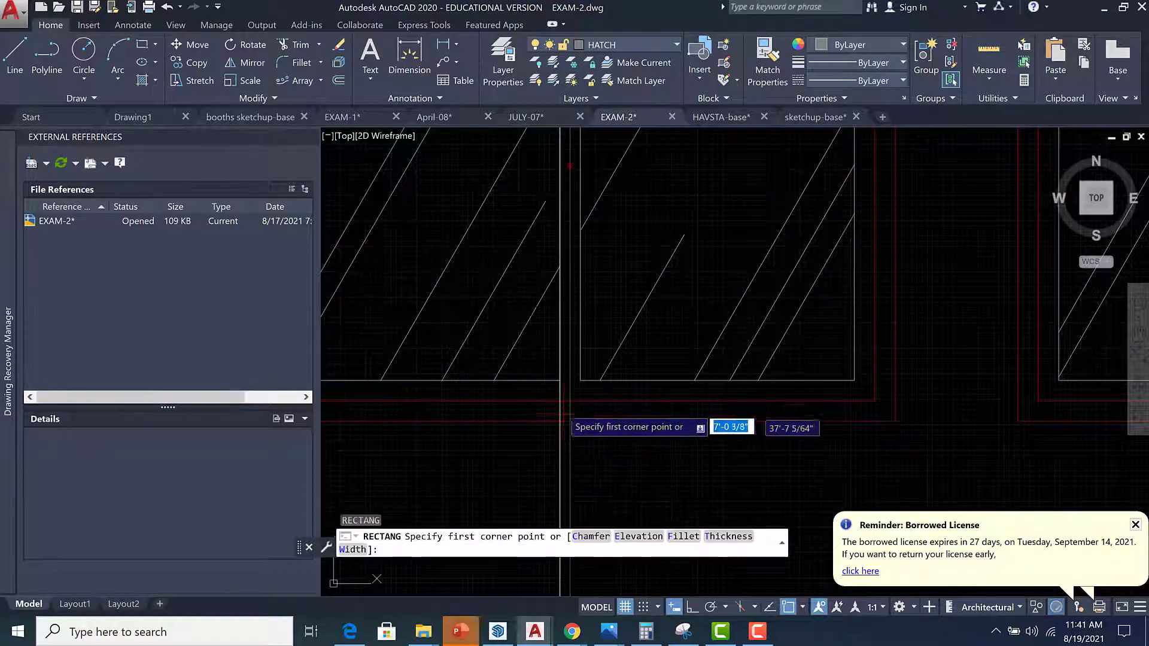
click(559, 400)
scroll(608, 416, down, 2)
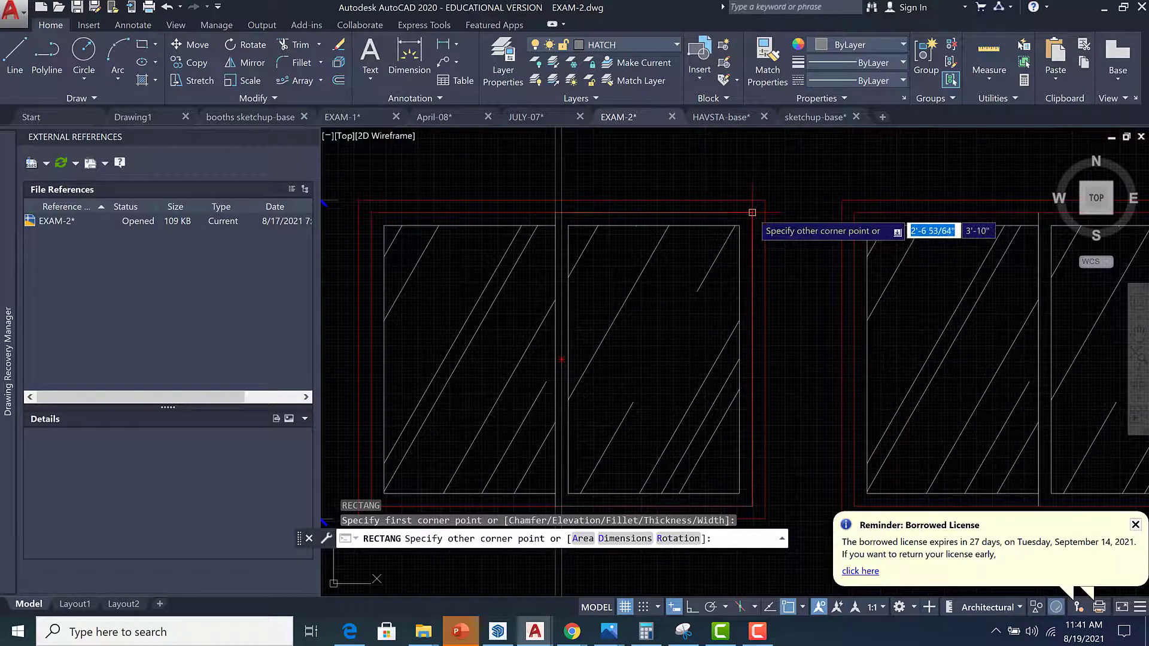
key(Escape)
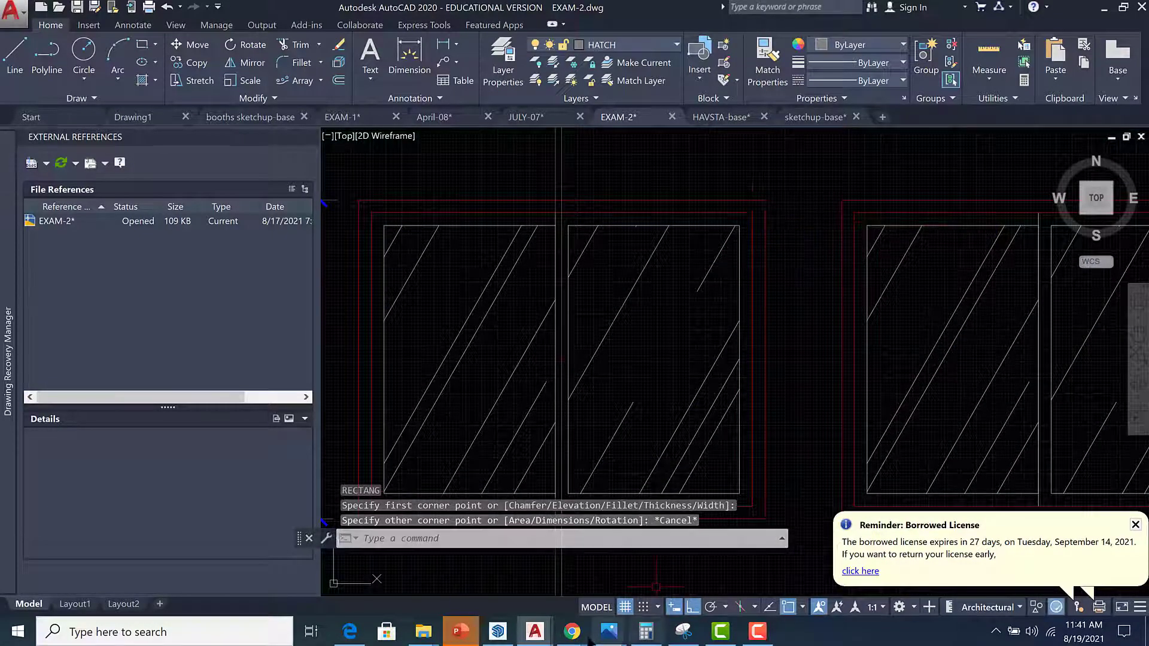
Switch to SketchUp and draw a rectangle on the window face from the centre guide's lower intersection to the frame's upper-left corner.
click(499, 633)
scroll(647, 376, down, 3)
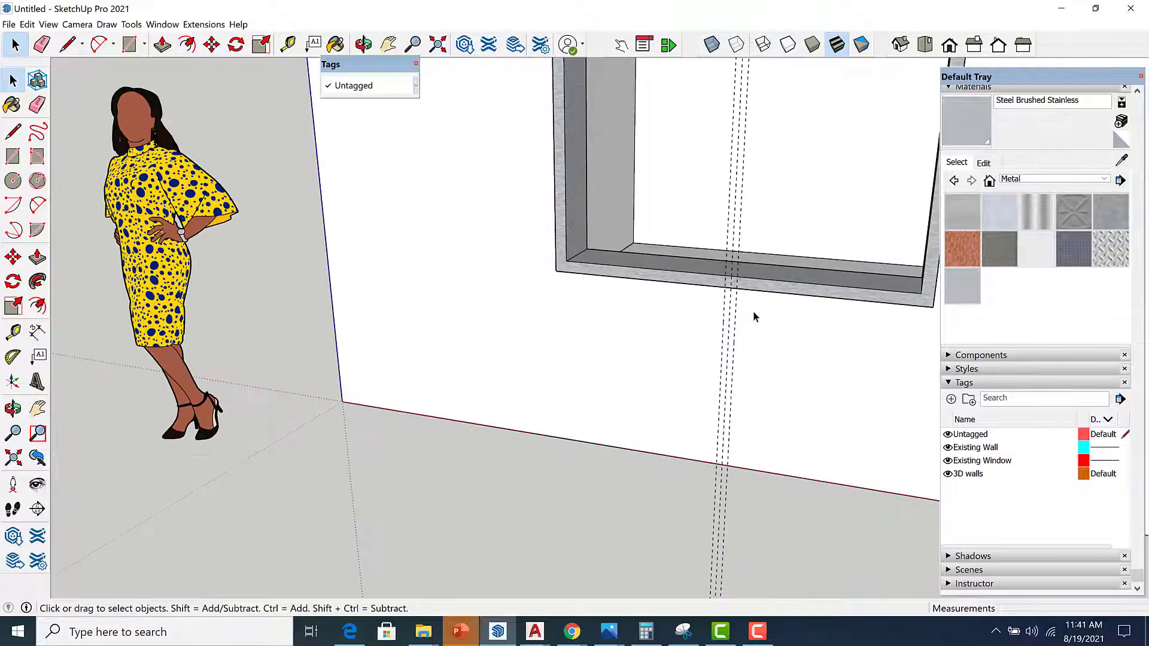
key(r)
scroll(731, 278, up, 2)
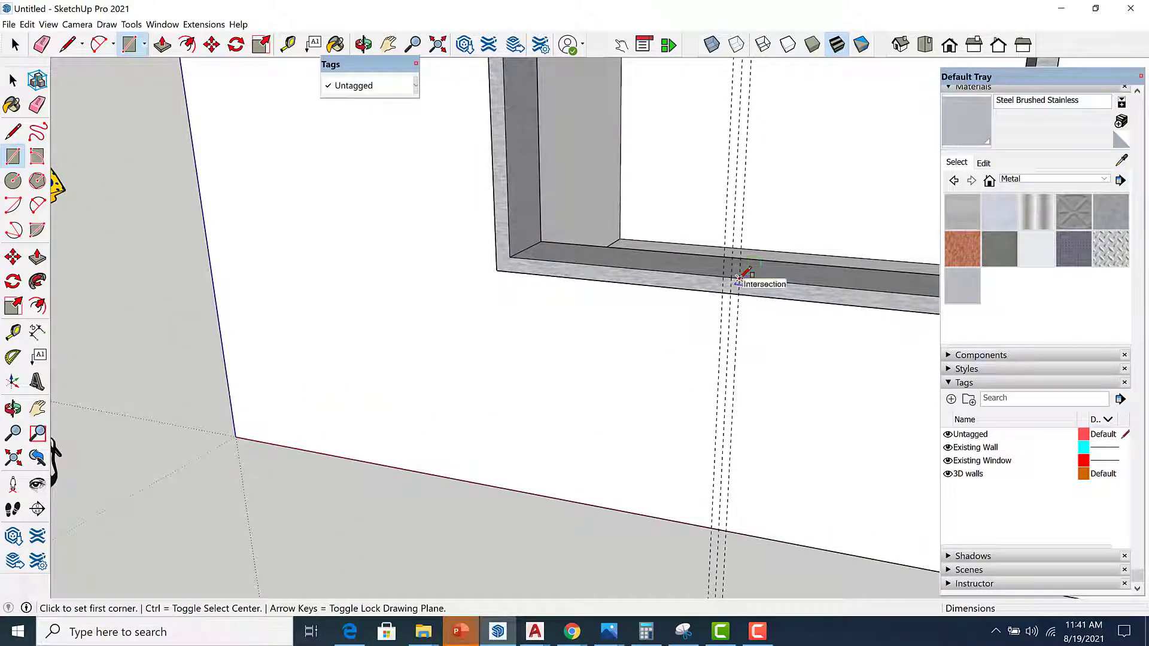
click(739, 278)
scroll(754, 353, down, 3)
scroll(644, 127, up, 2)
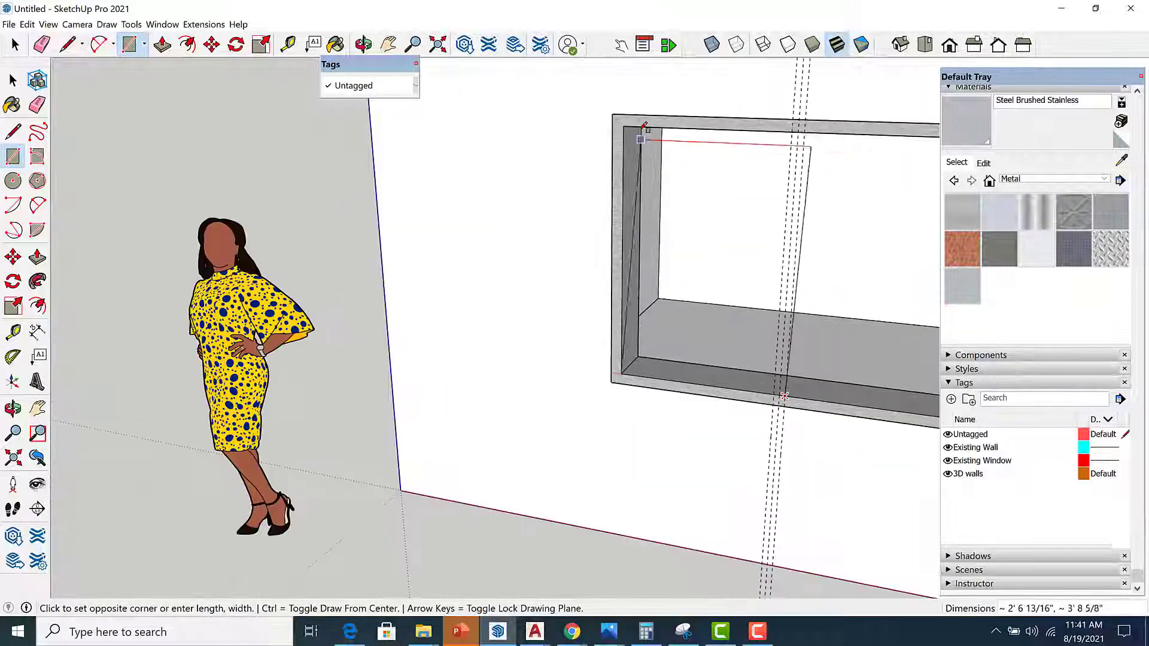
click(626, 123)
Offset the new rectangle's edges inward to form a thin frame border.
scroll(730, 397, up, 3)
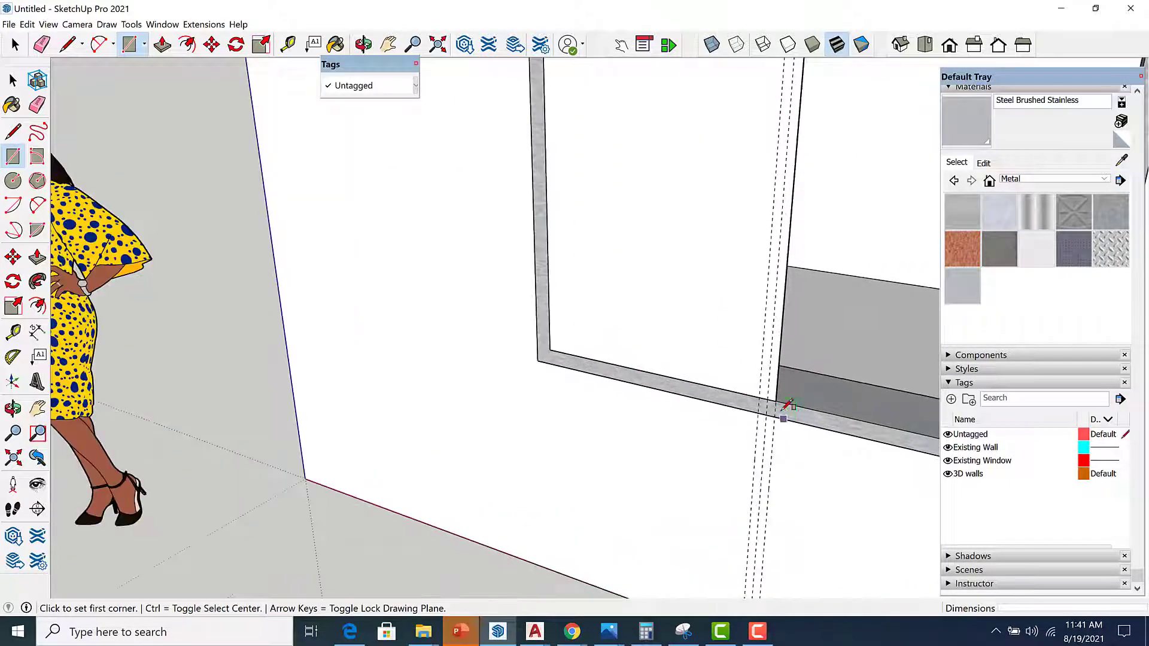
scroll(787, 406, down, 3)
middle_drag(741, 401, 725, 401)
scroll(694, 389, up, 2)
key(space)
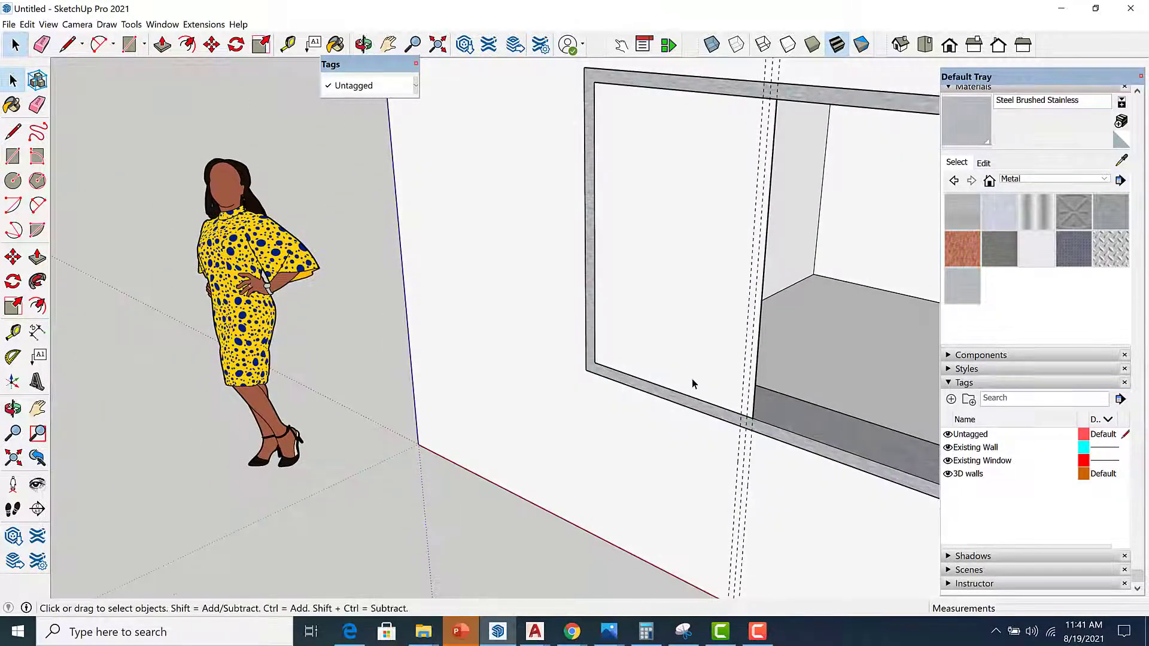
click(692, 383)
key(f)
click(688, 395)
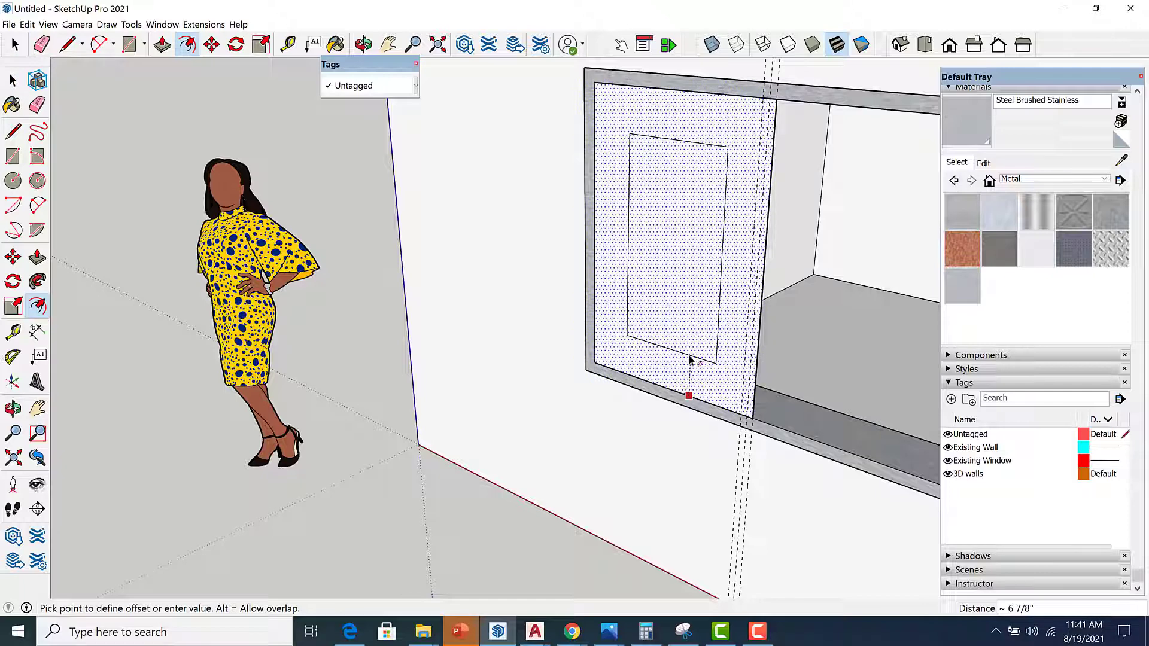
key(Return)
Delete the inner face of the offset rectangle to open up the frame.
key(space)
click(688, 355)
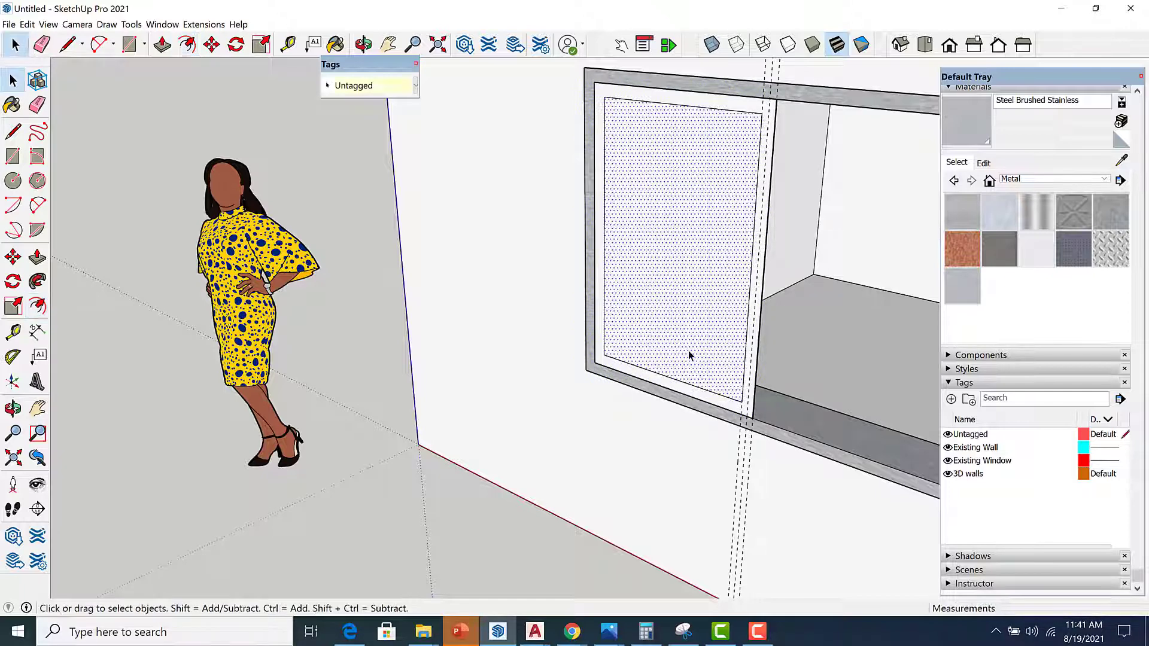
key(Delete)
middle_drag(731, 378, 724, 380)
Return to AutoCAD and measure the window frame's depth with the Dist command.
mouse_move(534, 635)
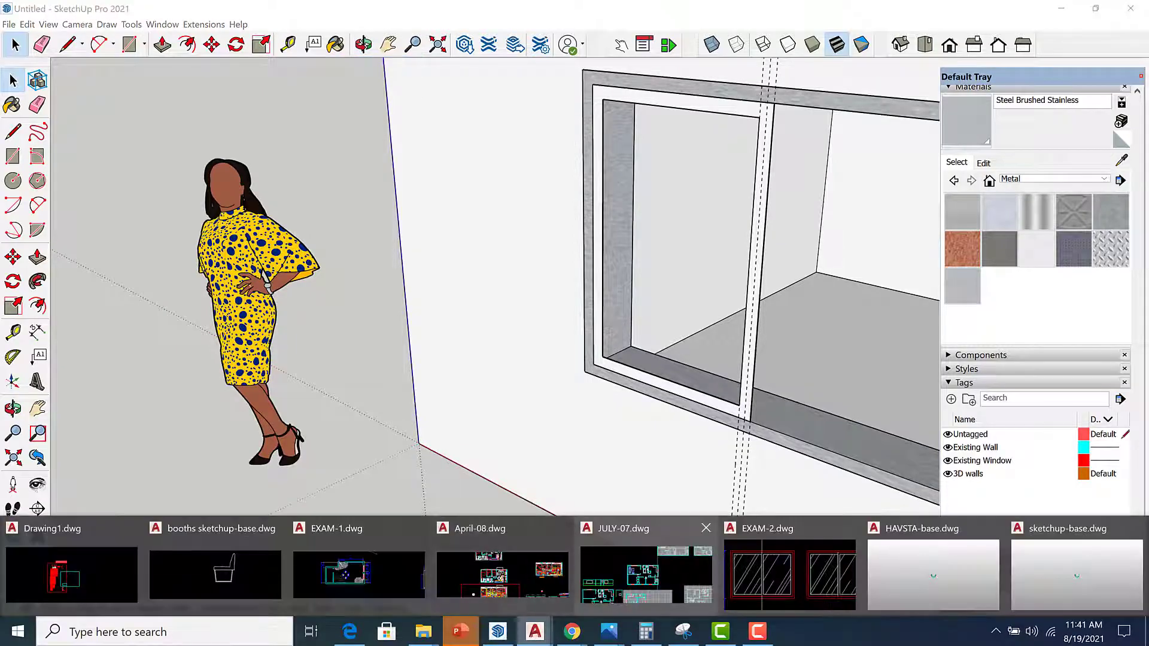
click(736, 533)
scroll(640, 378, up, 8)
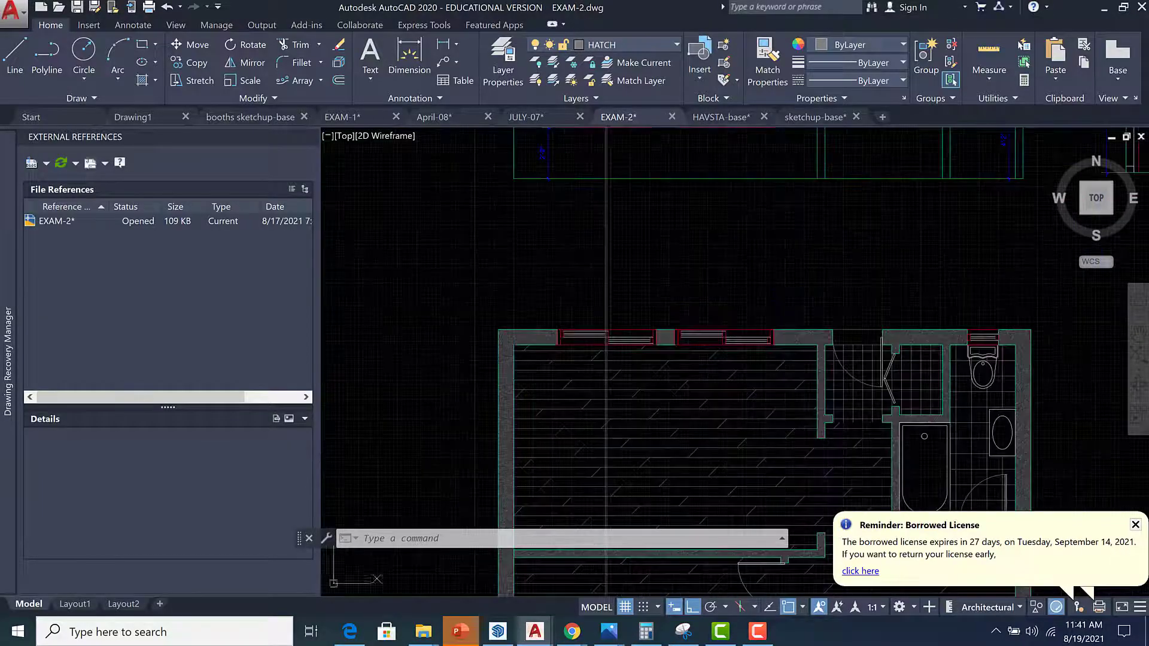
text(dist)
key(Return)
scroll(611, 343, up, 6)
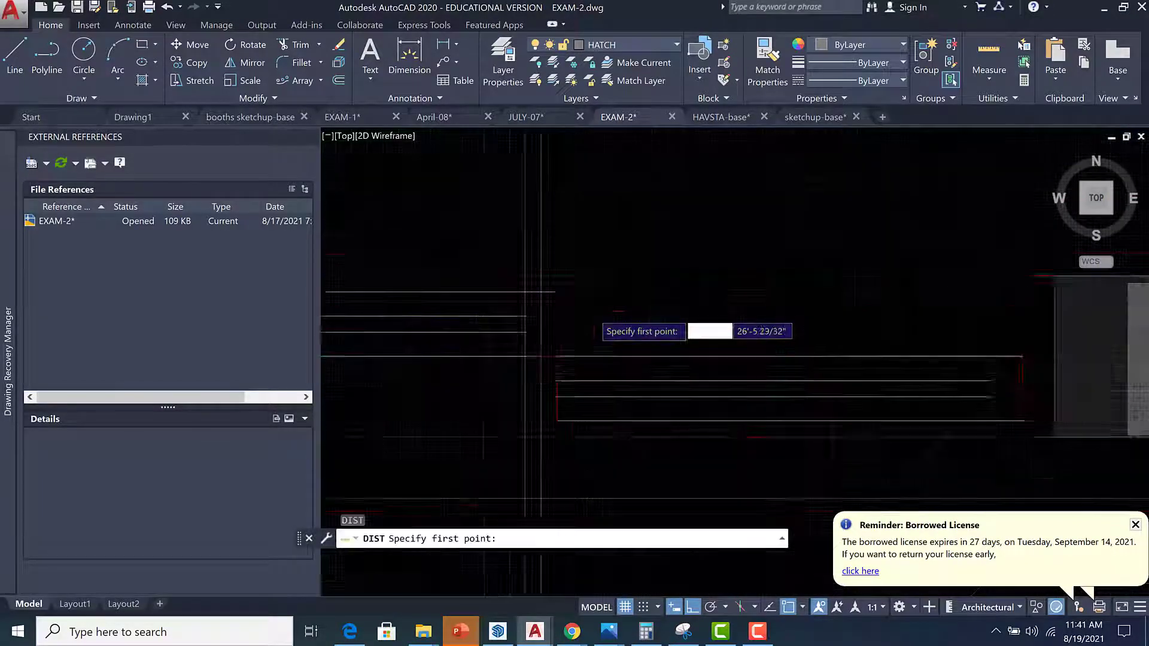
click(507, 255)
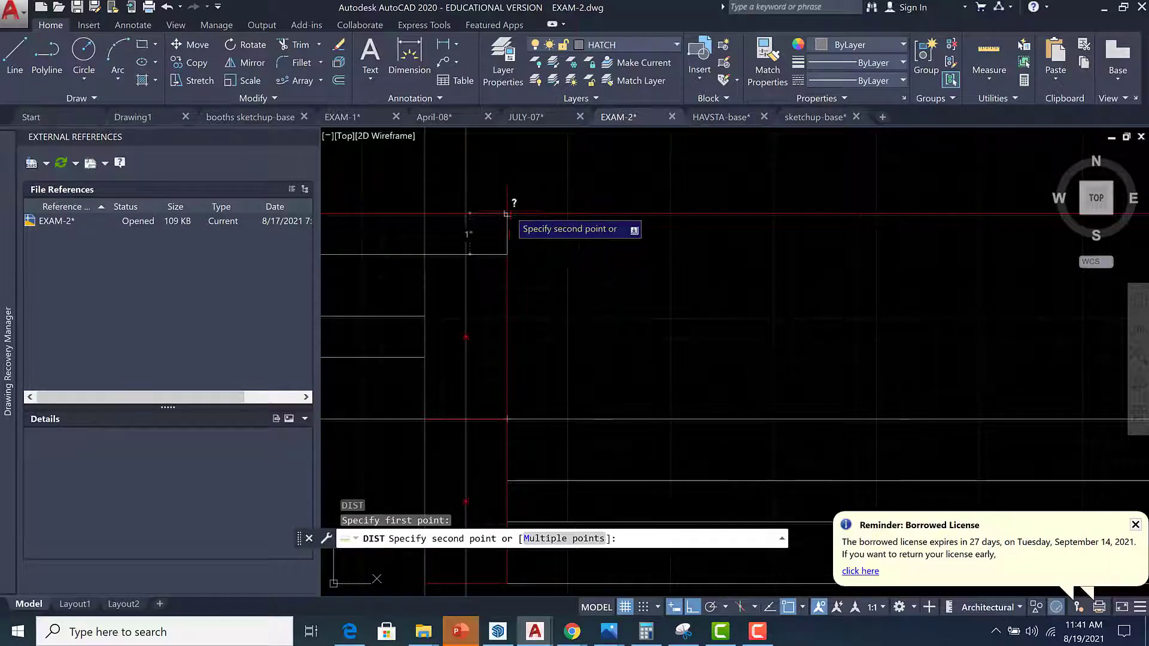
scroll(506, 213, down, 4)
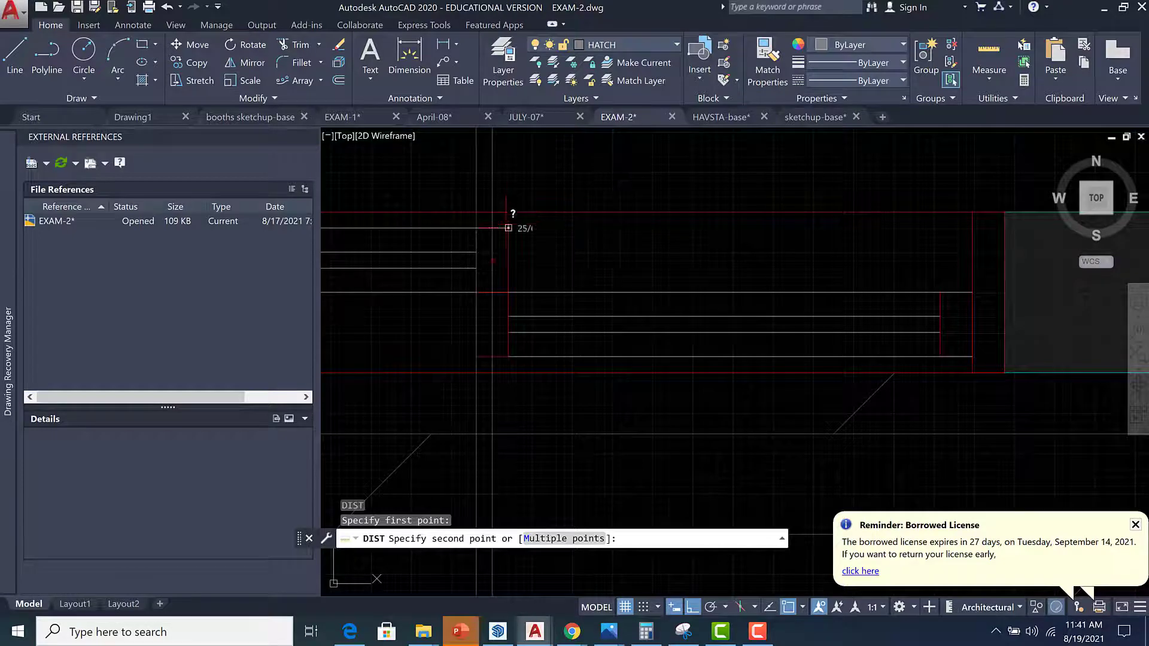
key(Escape)
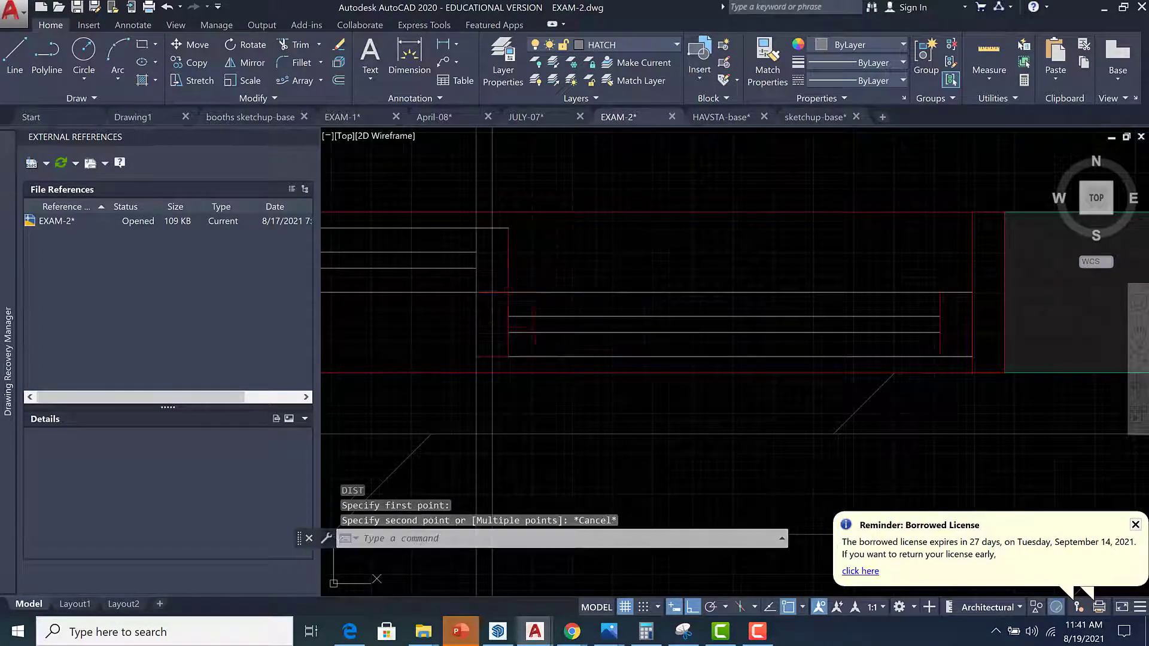
Back in SketchUp, Push/Pull the thin frame border to give the frame depth.
scroll(532, 299, down, 3)
click(497, 631)
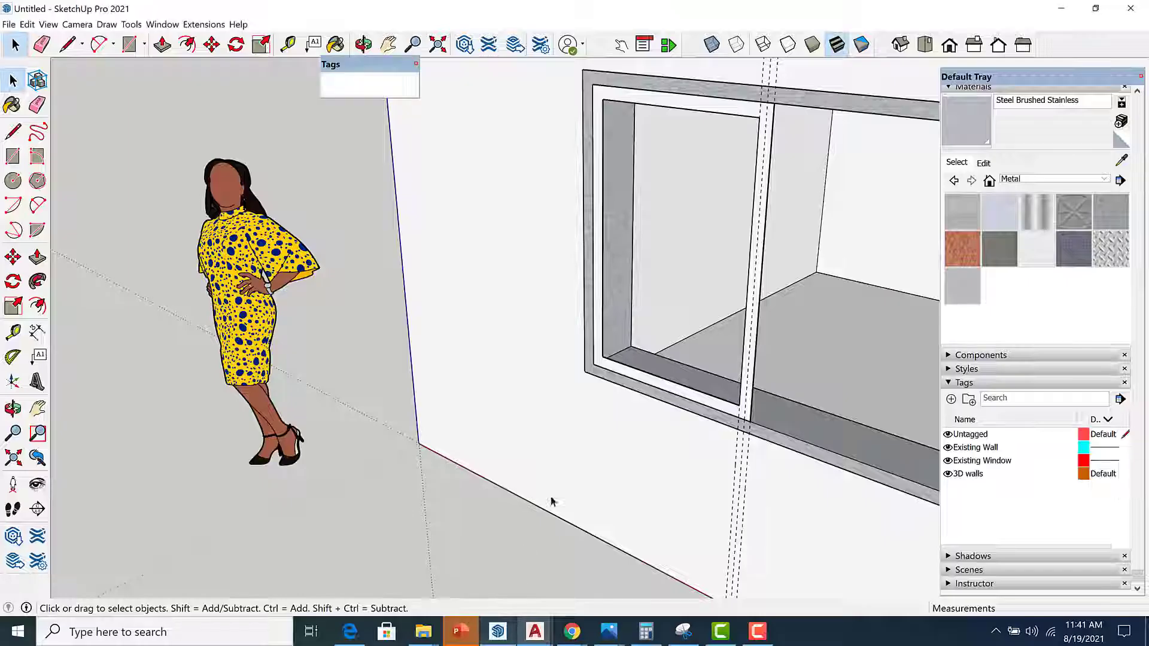
scroll(707, 414, up, 2)
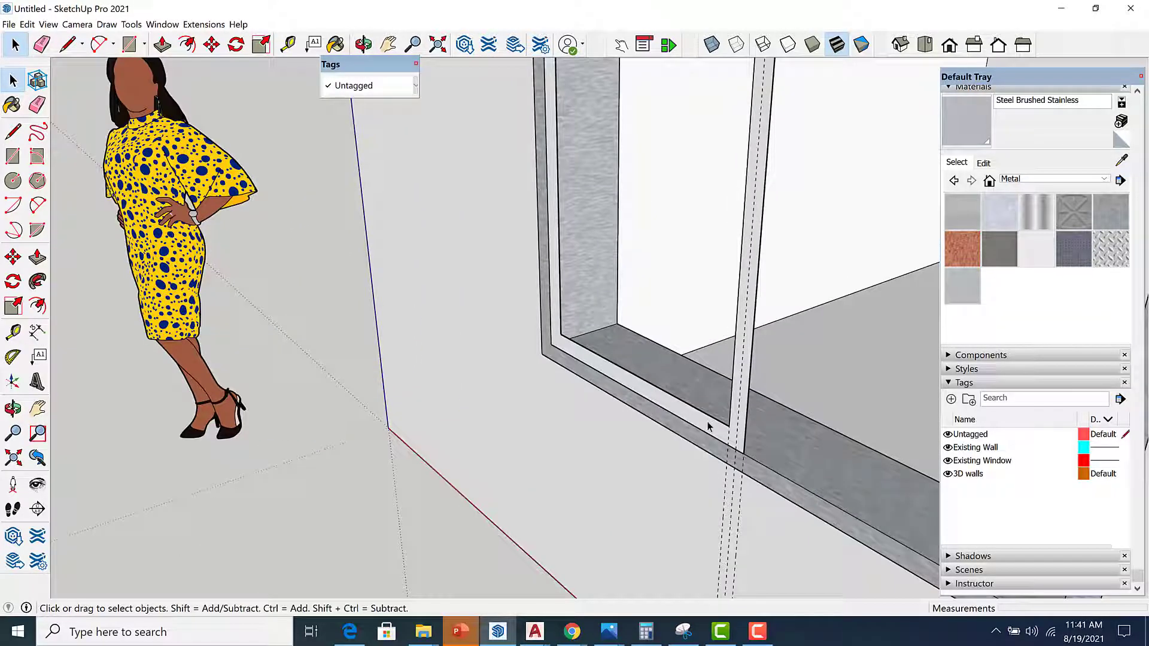
key(p)
click(708, 424)
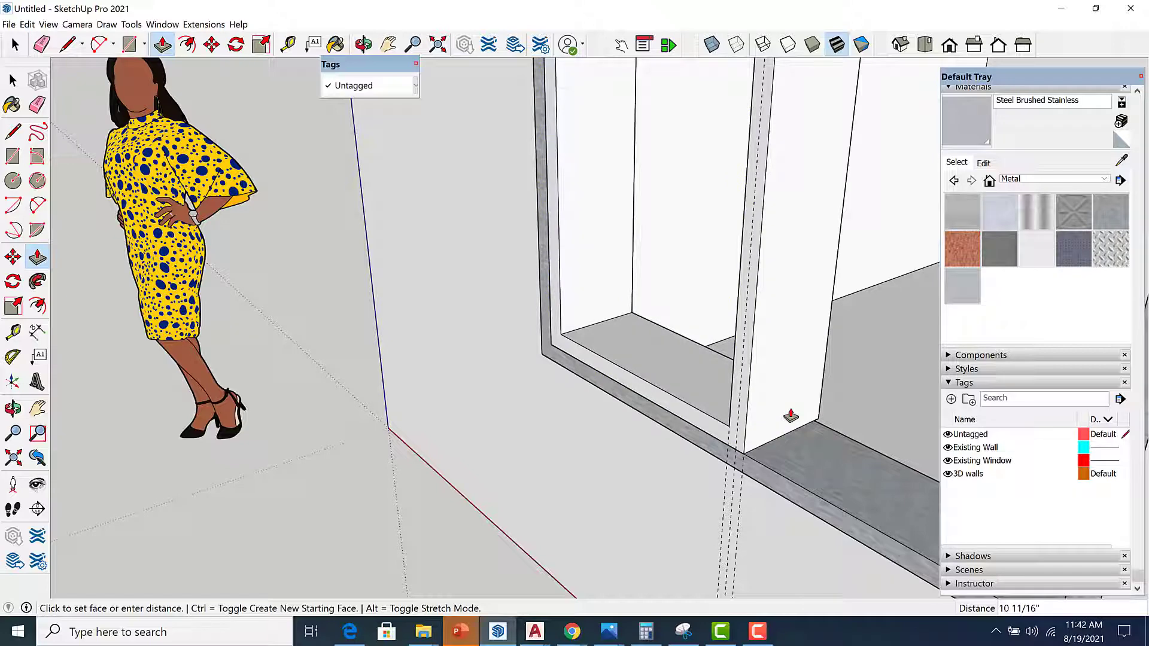
key(Return)
key(space)
scroll(779, 426, down, 1)
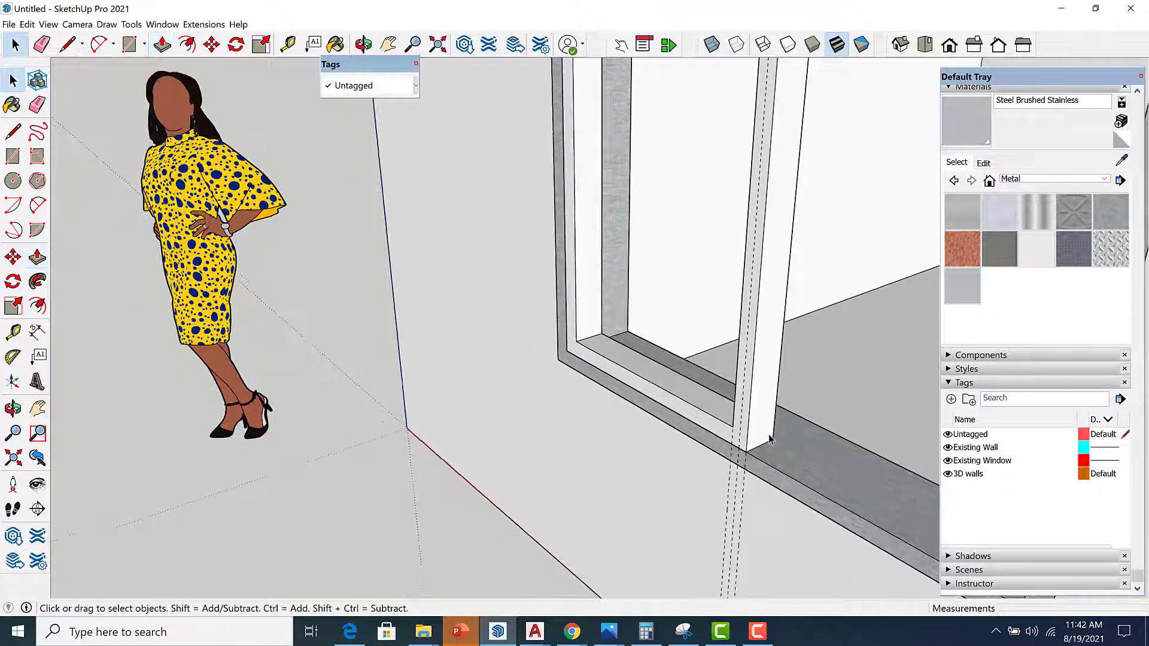
Select the extruded frame and all its edges and make it a group.
double_click(763, 433)
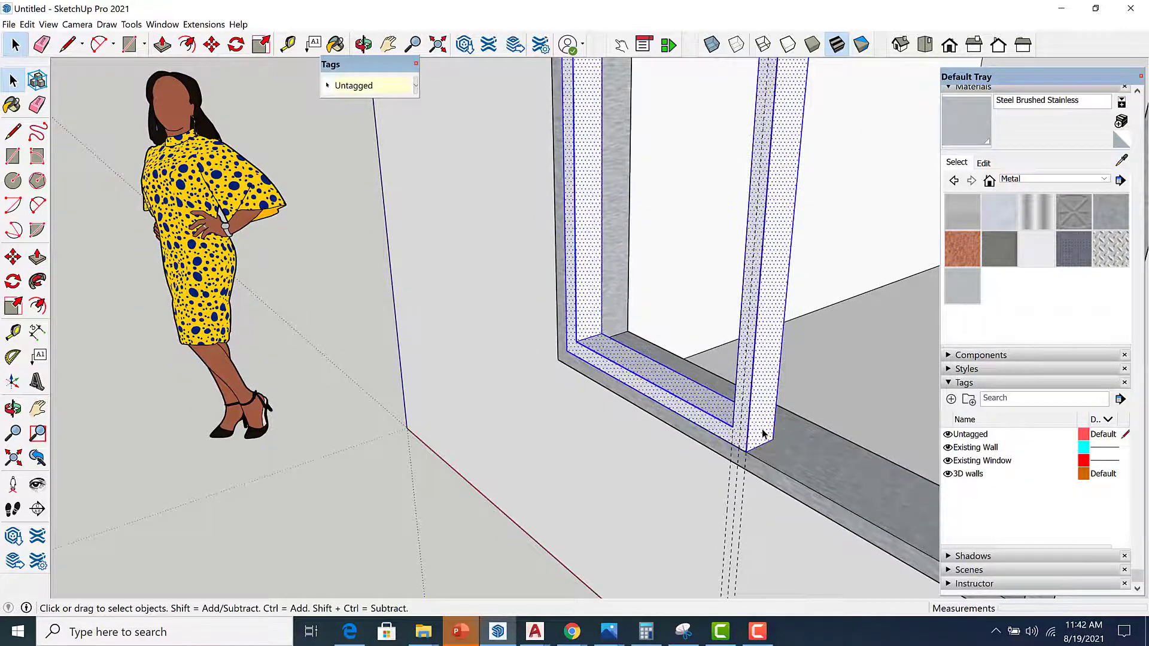
right_click(763, 433)
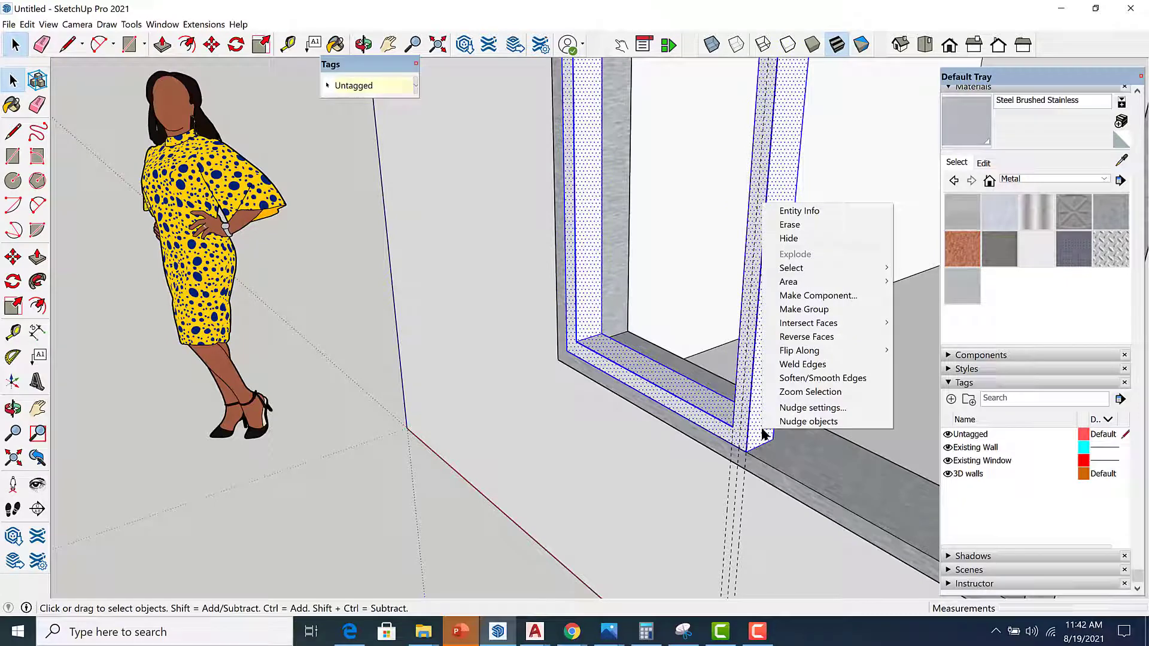
click(807, 309)
Draw a rectangle filling the opening inside the new frame for the glass pane.
scroll(753, 472, down, 3)
key(r)
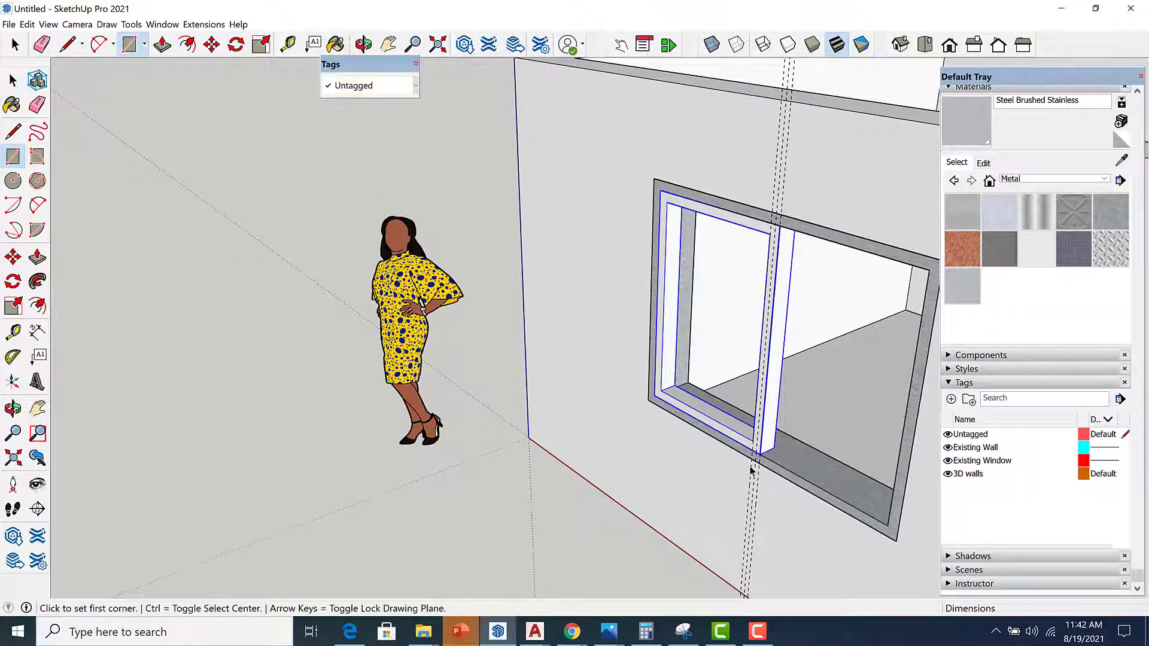
scroll(688, 401, up, 5)
click(649, 367)
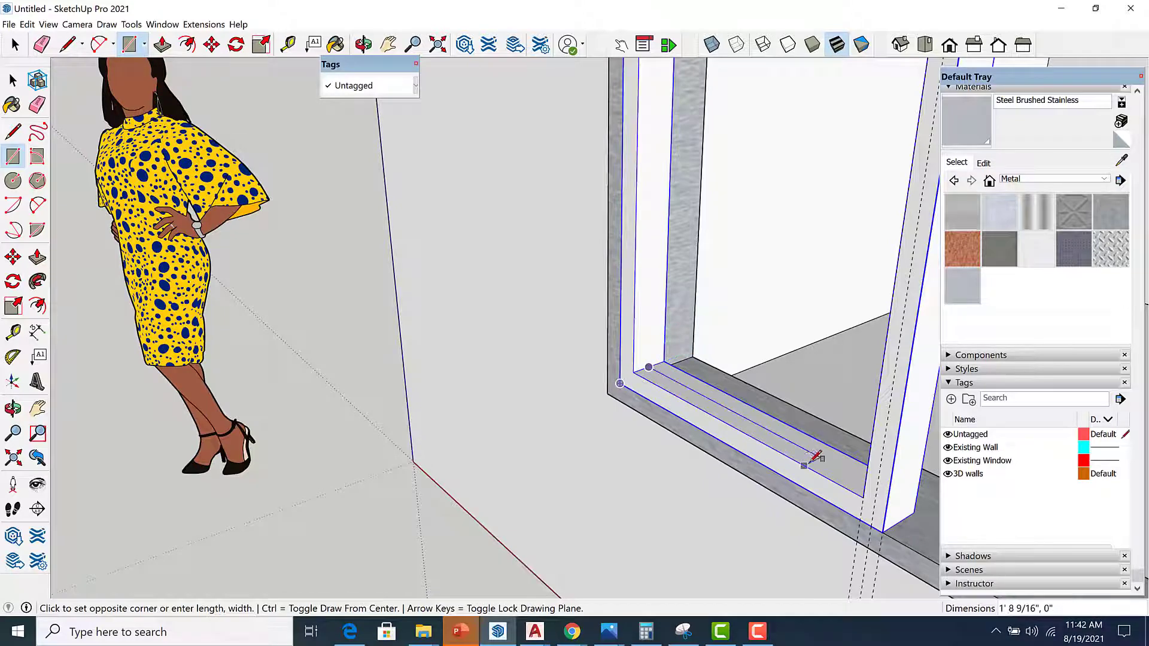
scroll(802, 460, down, 4)
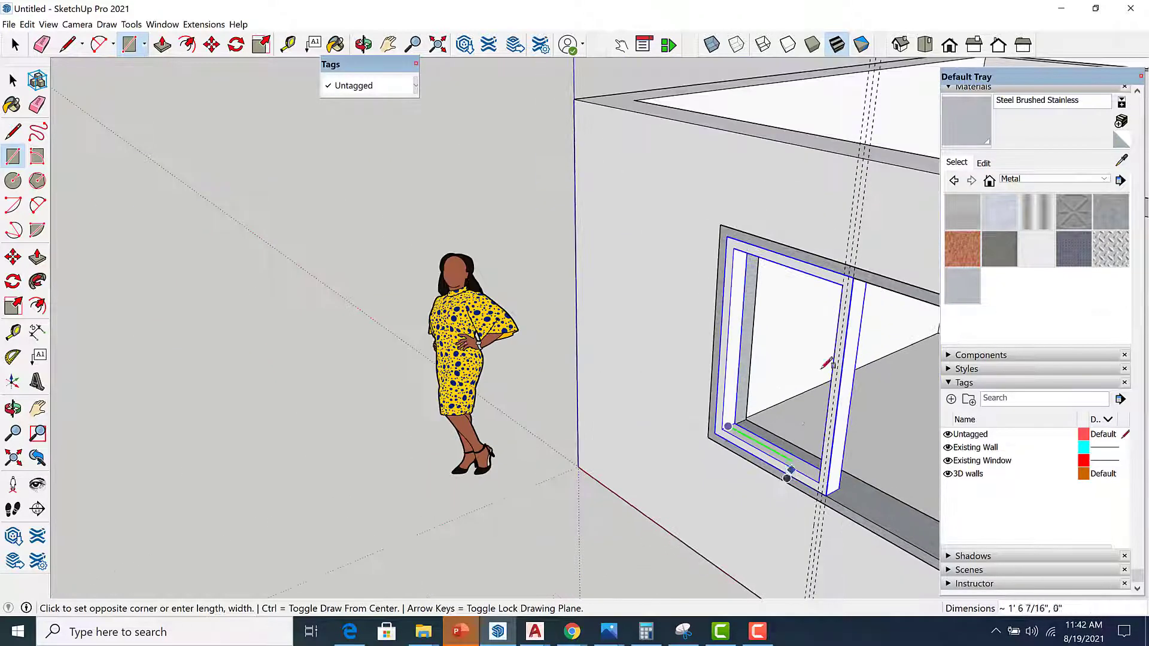
scroll(852, 286, up, 3)
middle_drag(852, 286, 861, 283)
scroll(862, 283, up, 4)
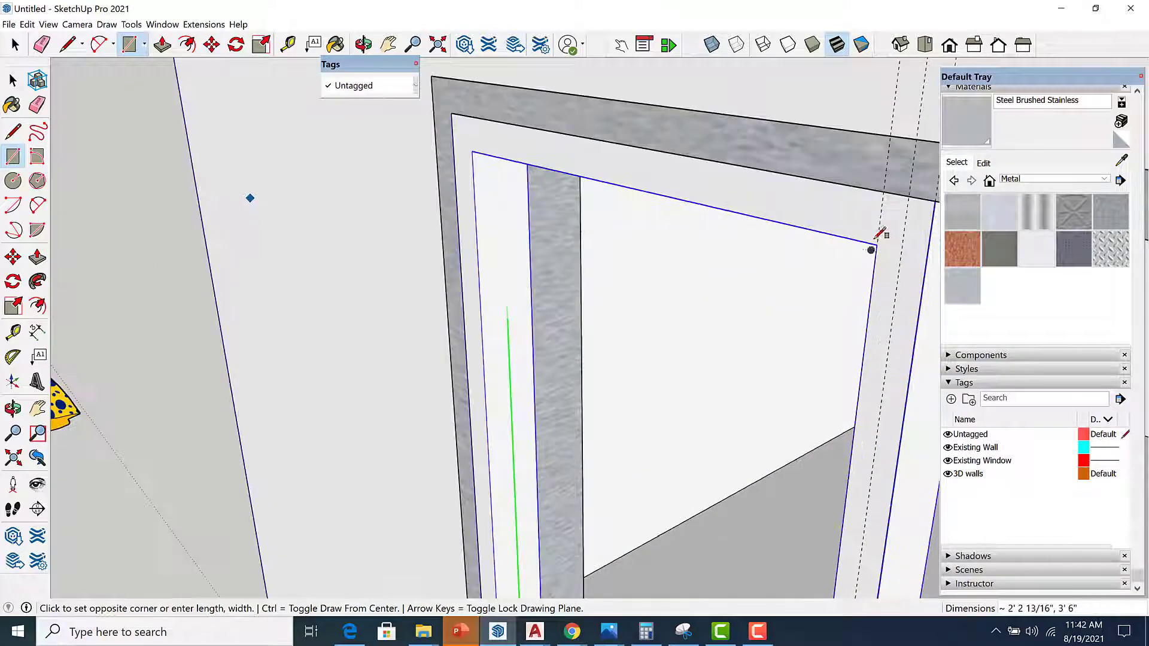
click(877, 245)
scroll(776, 257, down, 3)
middle_drag(740, 384, 935, 232)
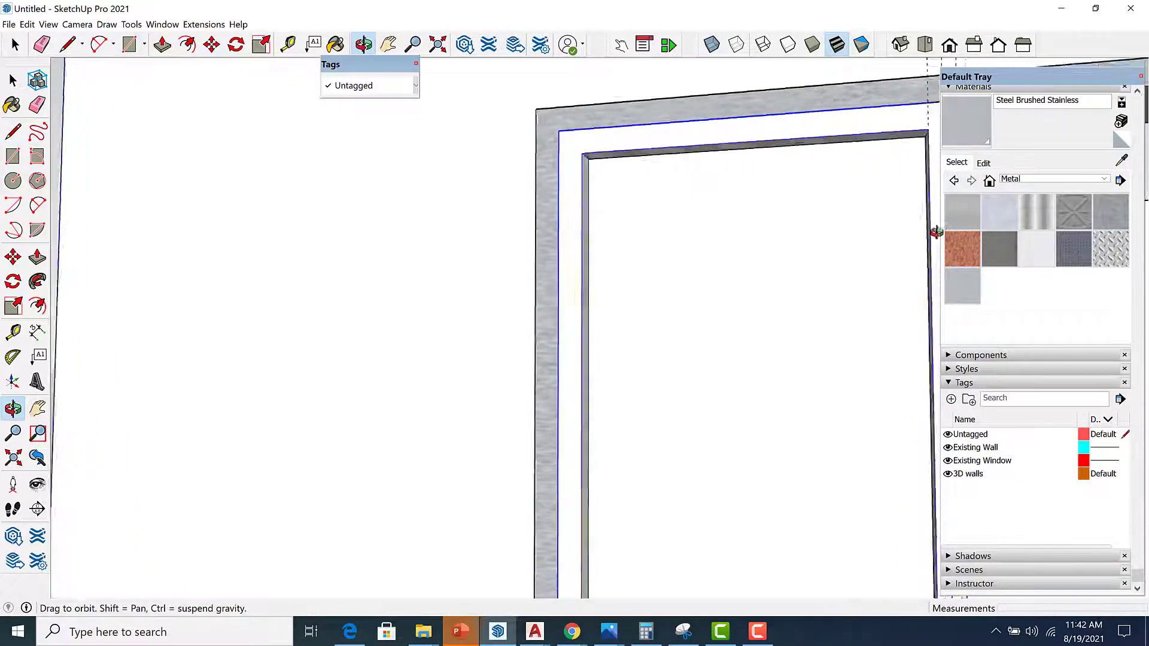
scroll(710, 253, down, 4)
middle_drag(707, 260, 968, 282)
scroll(741, 246, up, 3)
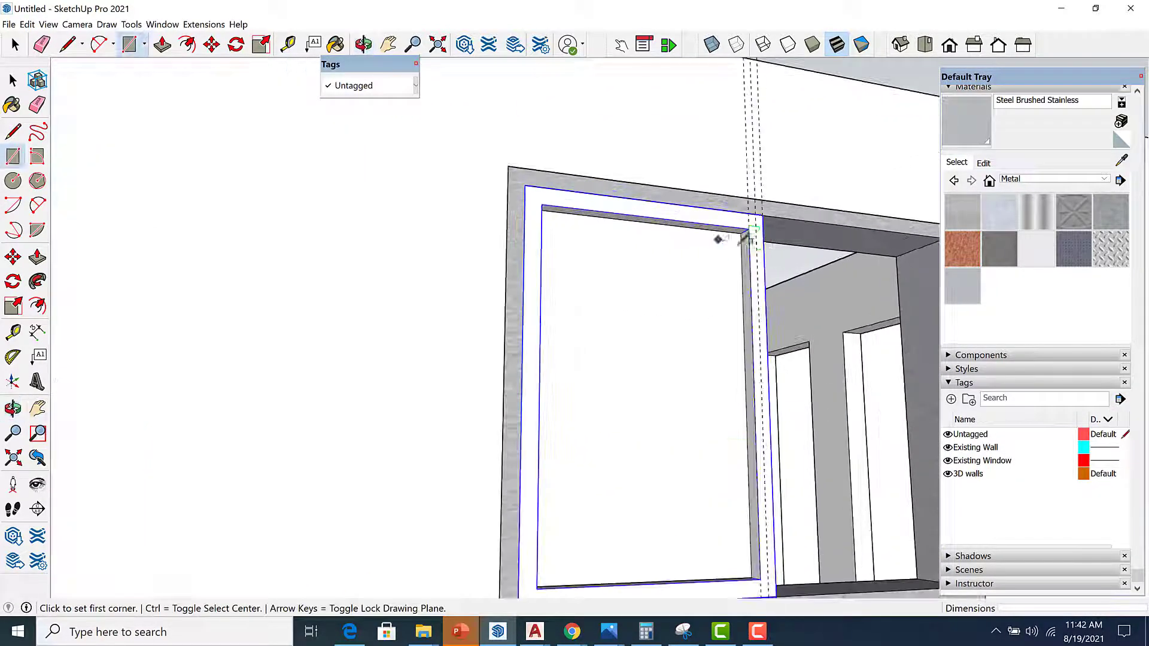
middle_drag(739, 254, 625, 494)
Select the glass pane rectangle and make it a group.
key(space)
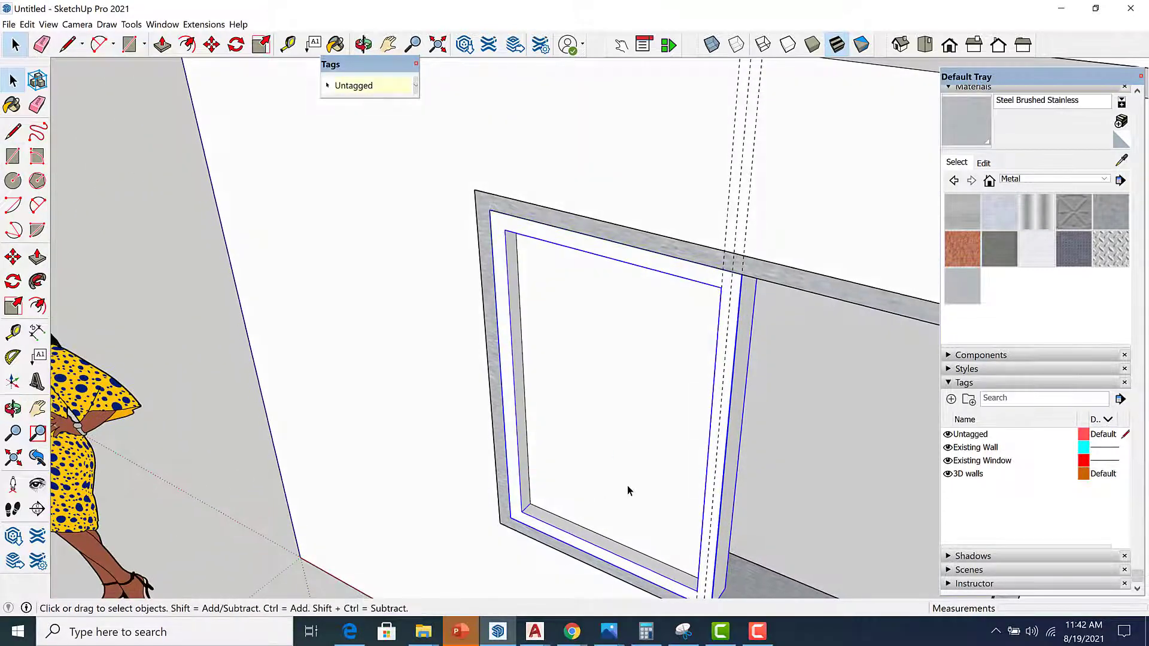
click(627, 486)
right_click(628, 489)
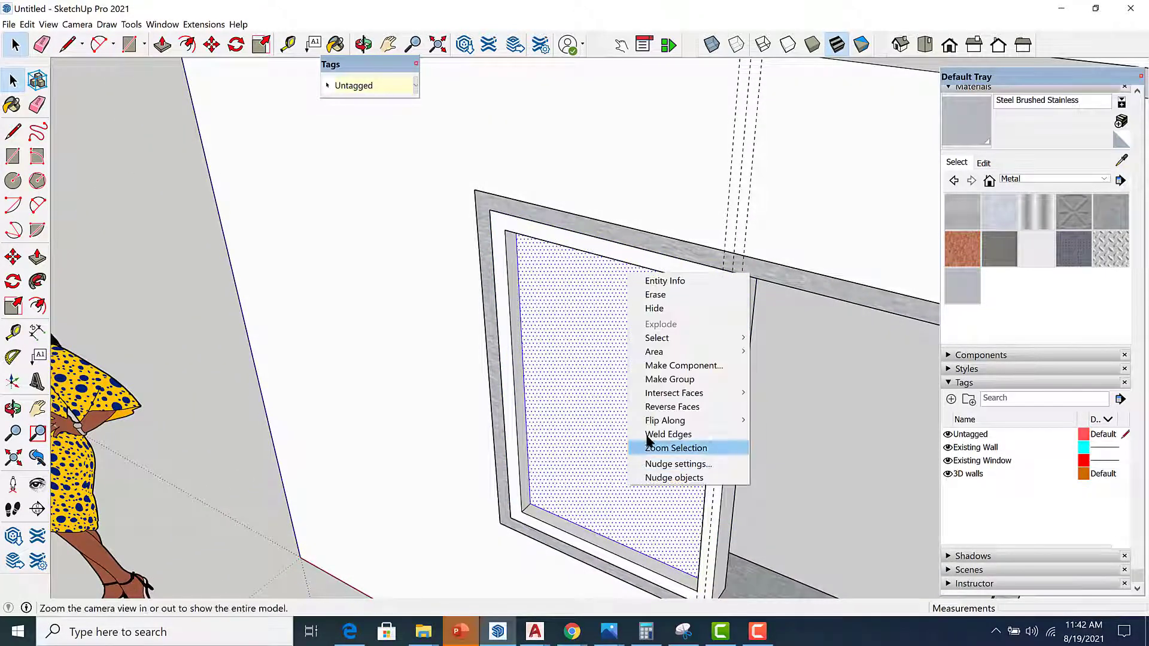
click(656, 379)
middle_drag(657, 379, 648, 389)
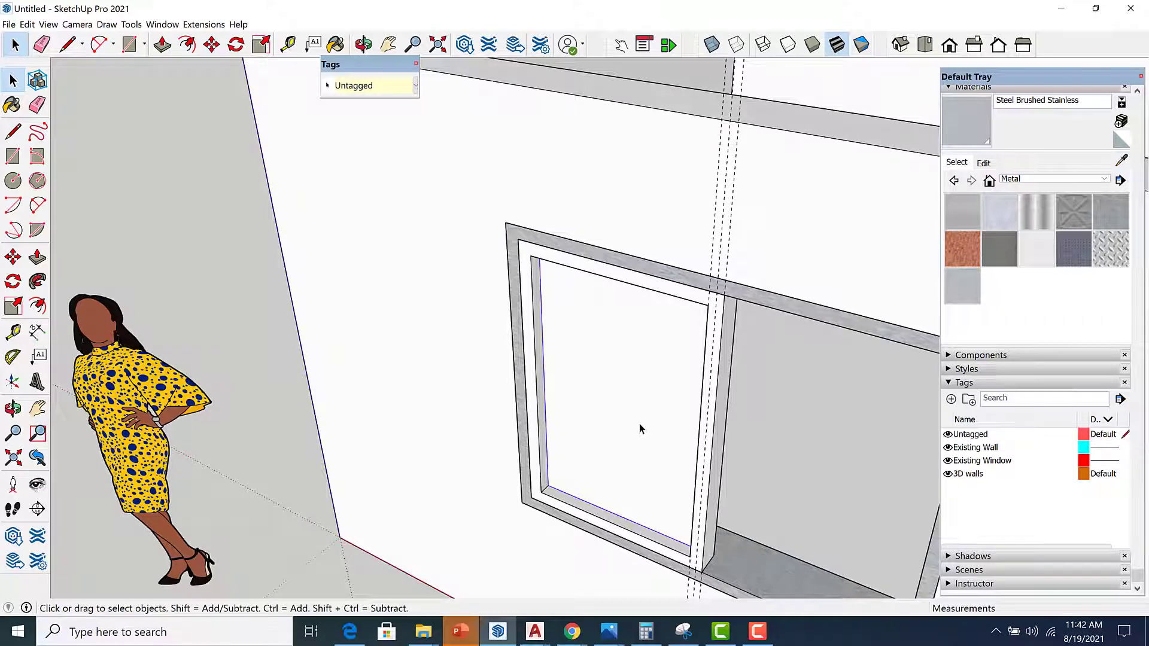
Paint the frame with the Steel Brushed Stainless material.
middle_drag(640, 428, 712, 473)
scroll(701, 457, up, 3)
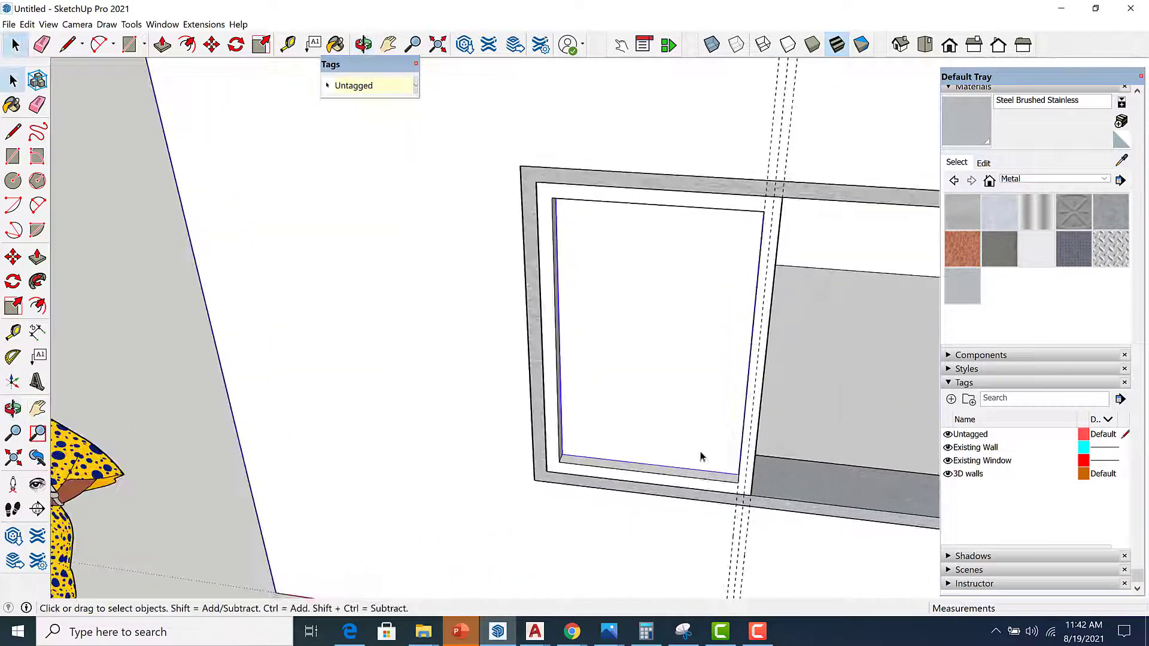
click(964, 295)
click(715, 479)
scroll(713, 467, up, 2)
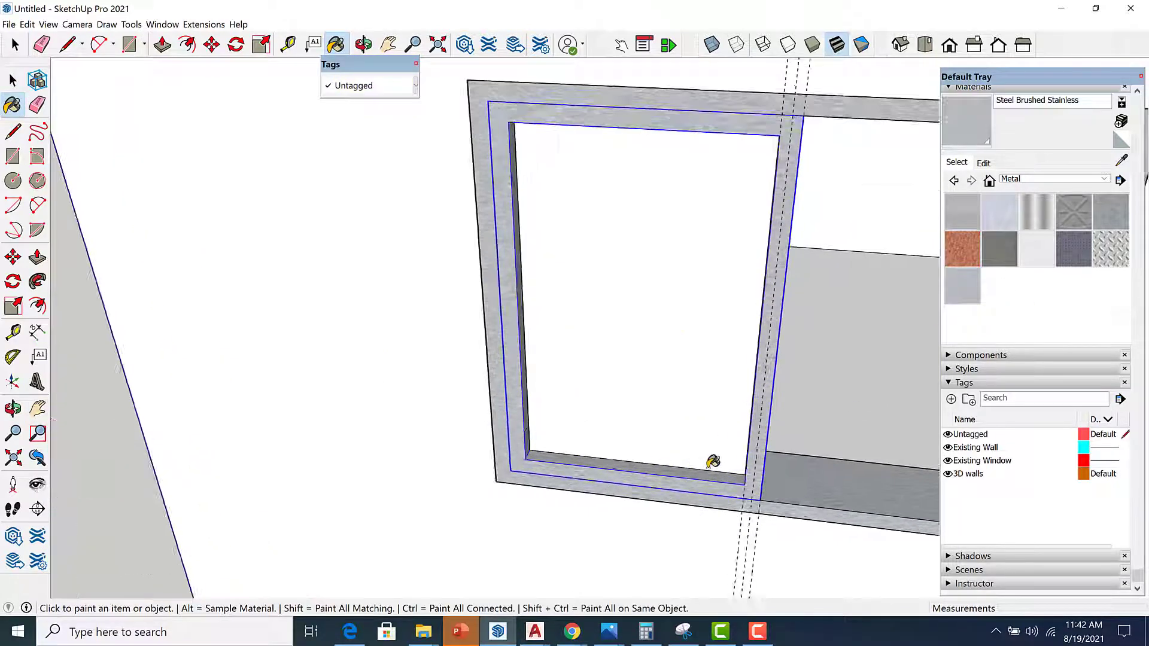
scroll(713, 461, up, 1)
Paint the glass pane with Translucent Glass Sky Reflection from the Glass and Mirrors materials.
key(space)
click(1104, 179)
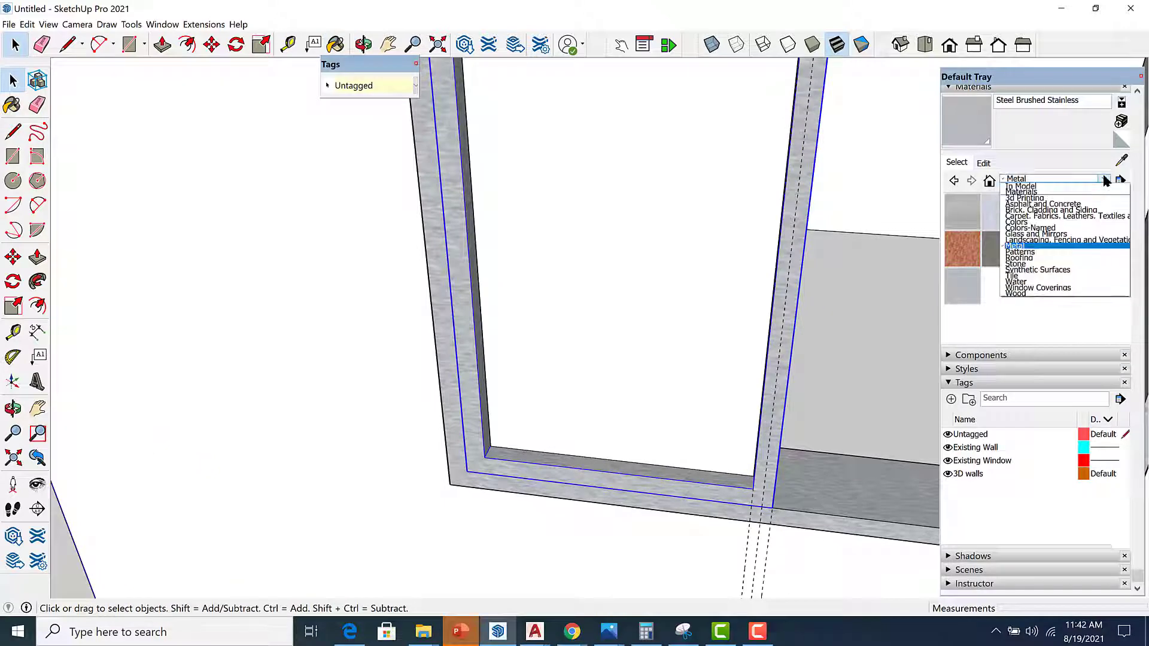
click(1099, 234)
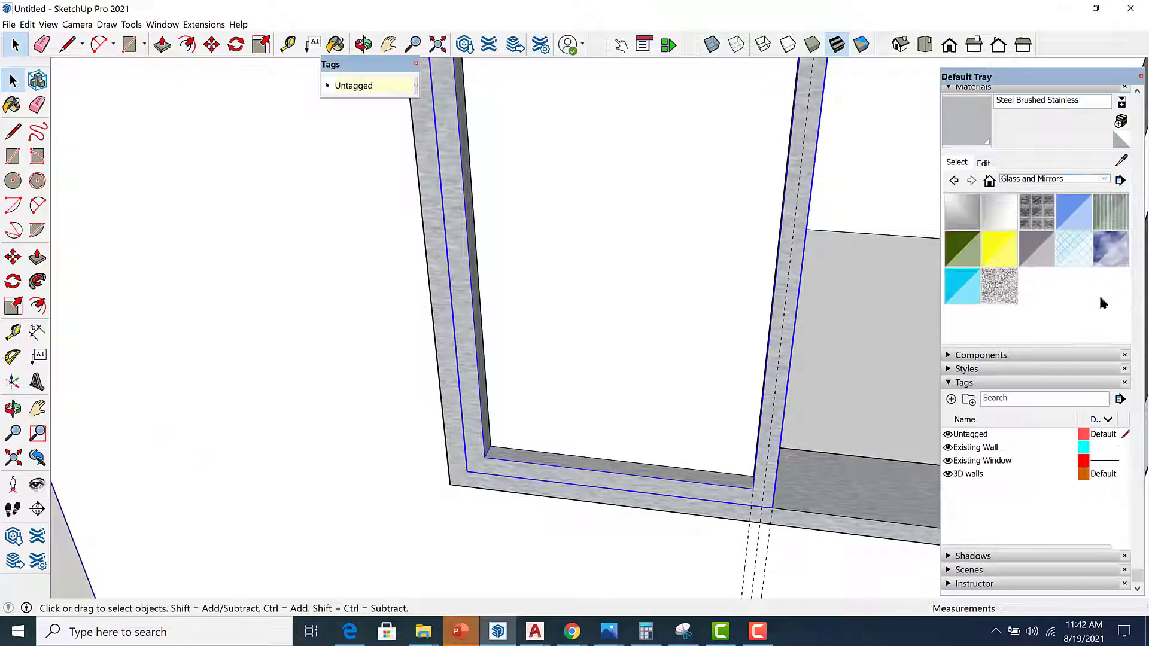
click(1098, 255)
click(711, 311)
mouse_move(710, 310)
middle_down()
mouse_move(654, 318)
mouse_move(651, 462)
middle_up()
key(space)
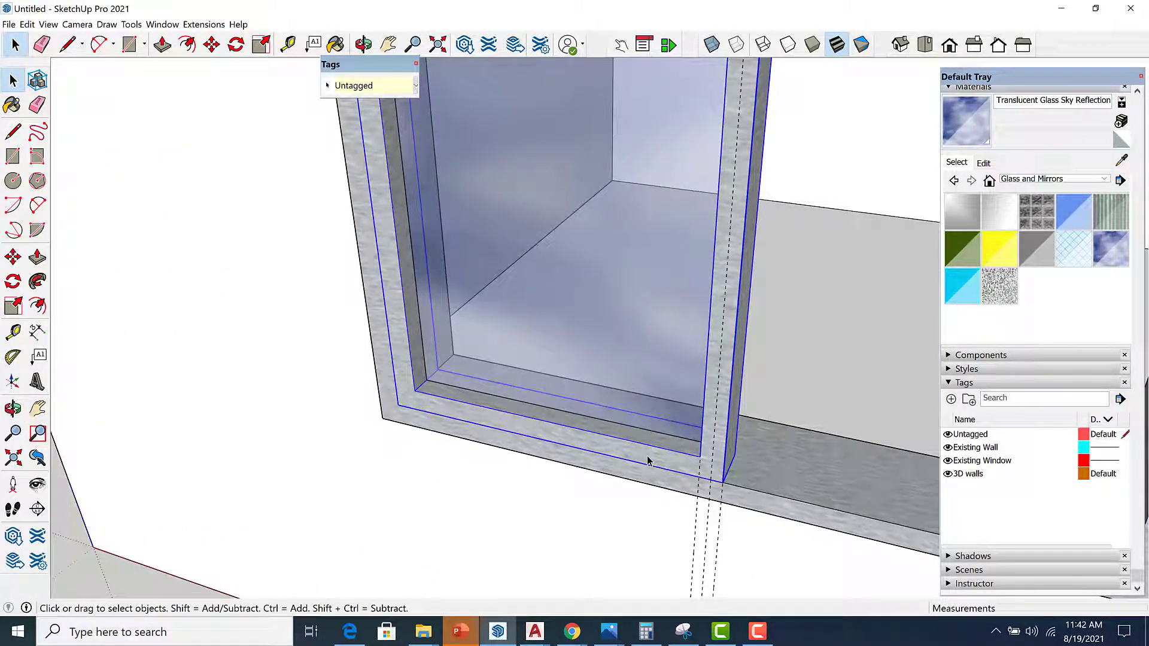
Make the selected frame and glass into a component named win-1.
right_click(641, 358)
click(706, 462)
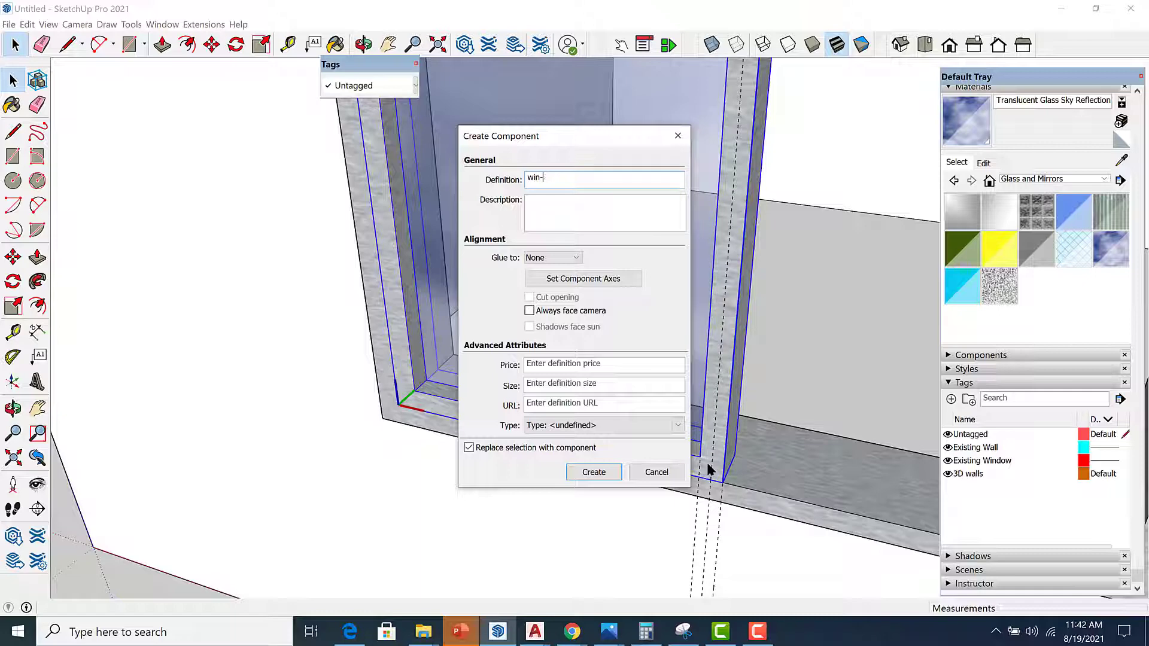
click(594, 472)
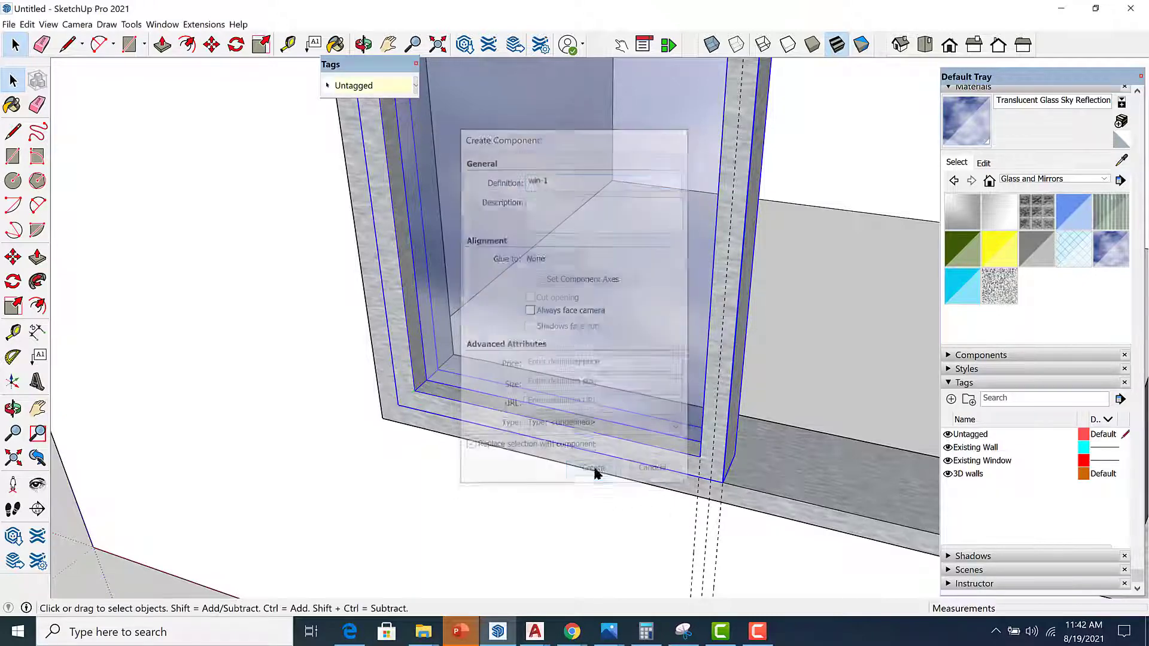
Move the win-1 window component 1 inch within the wall opening.
middle_drag(595, 472, 583, 436)
scroll(584, 437, up, 6)
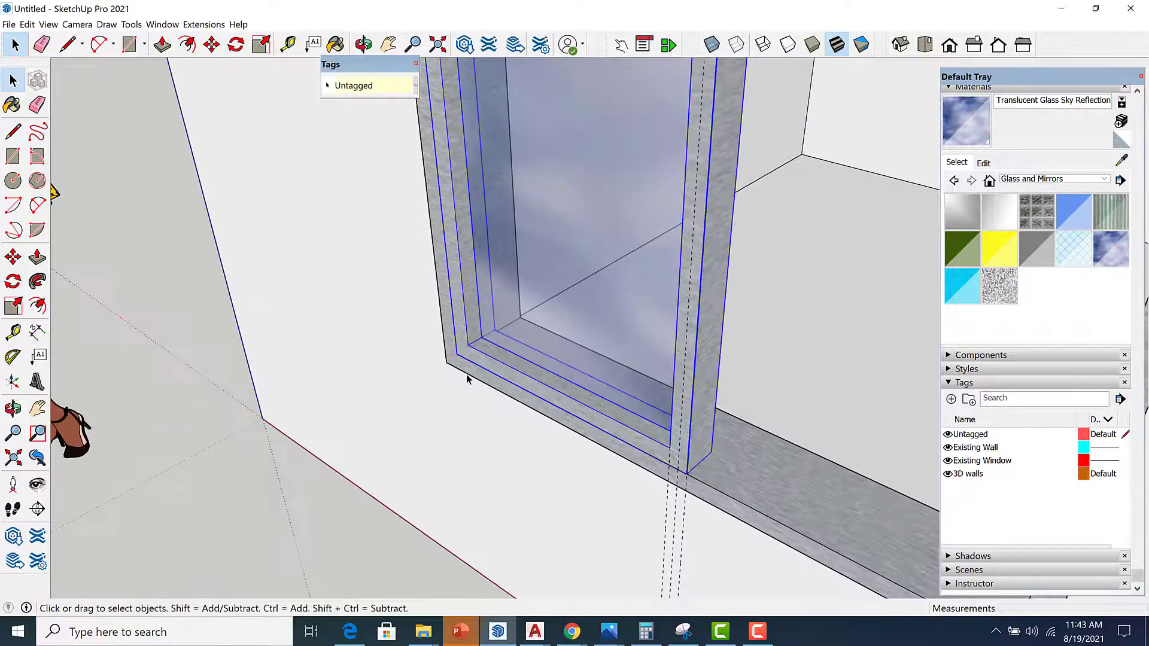
middle_drag(677, 473, 665, 497)
key(m)
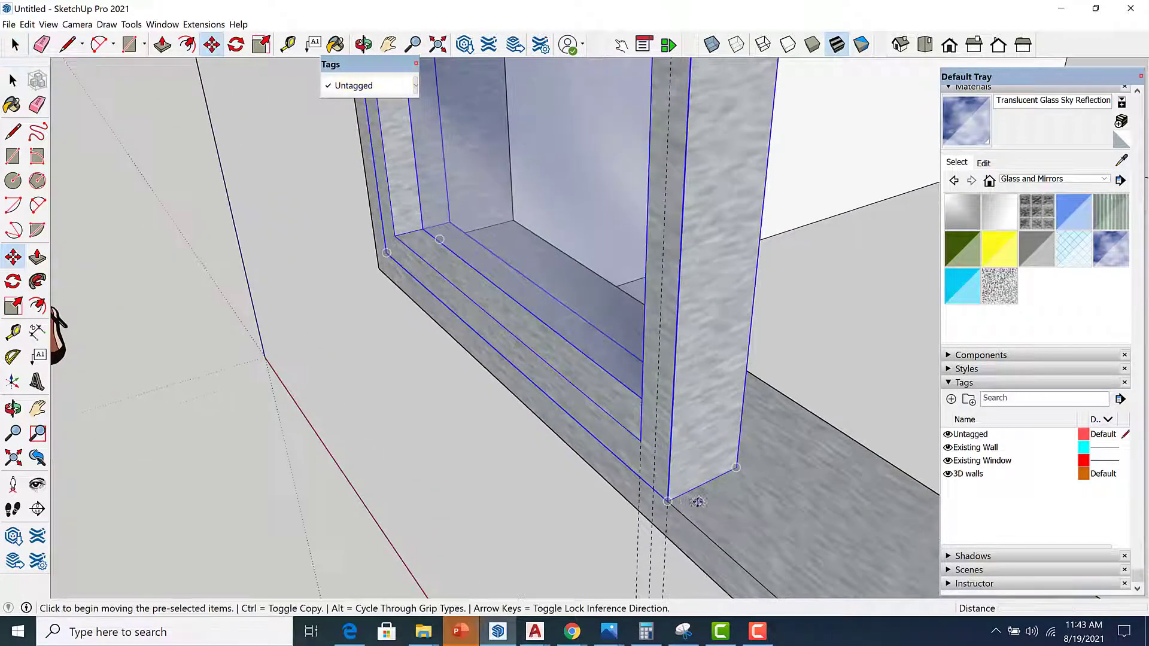
click(665, 496)
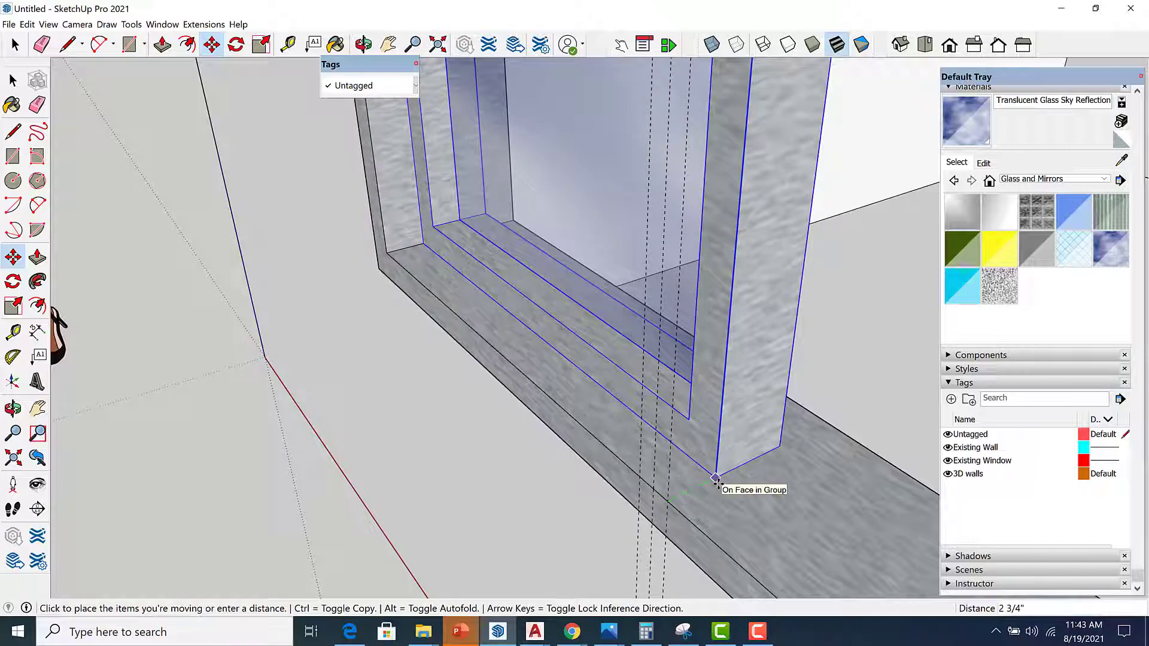
text(1)
key(Return)
Delete all guides from the model.
key(space)
scroll(716, 482, down, 3)
middle_drag(716, 482, 698, 451)
scroll(697, 451, down, 4)
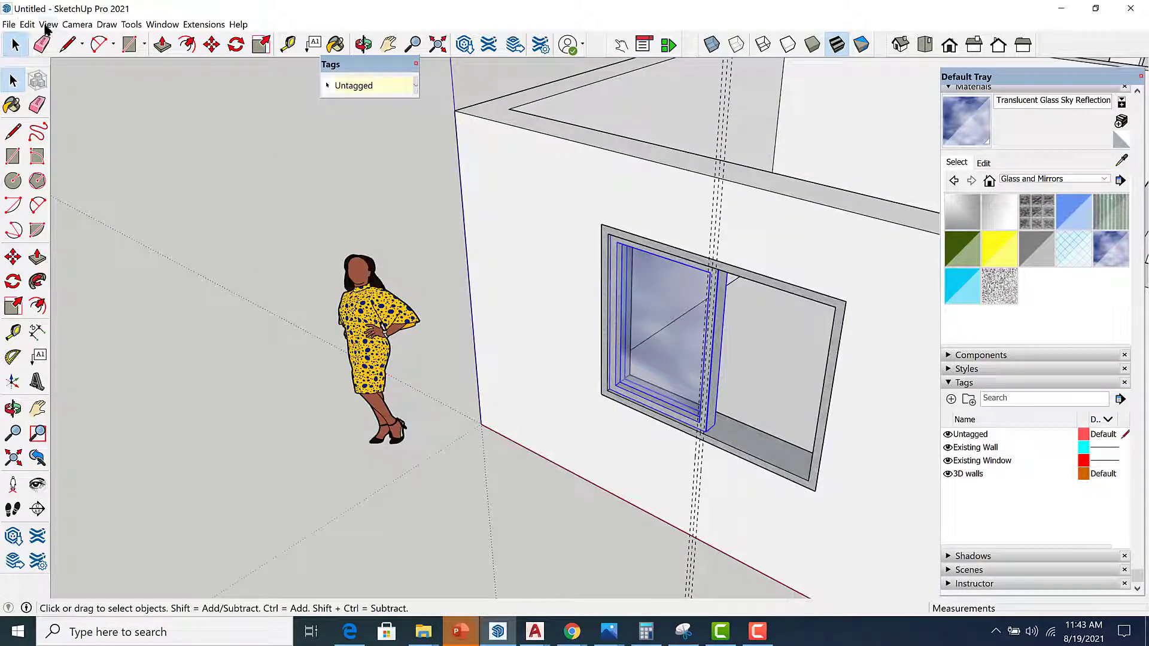
click(24, 24)
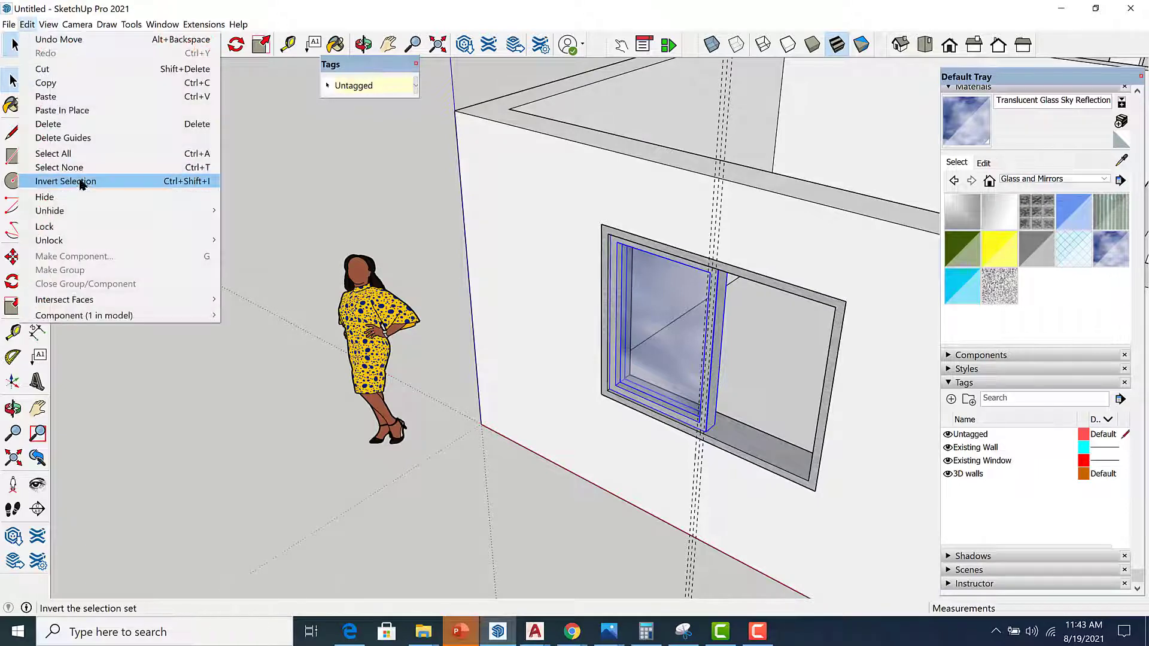
click(78, 138)
Copy the win-1 component so the copy sits beside the original panel inside the opening.
scroll(668, 487, up, 3)
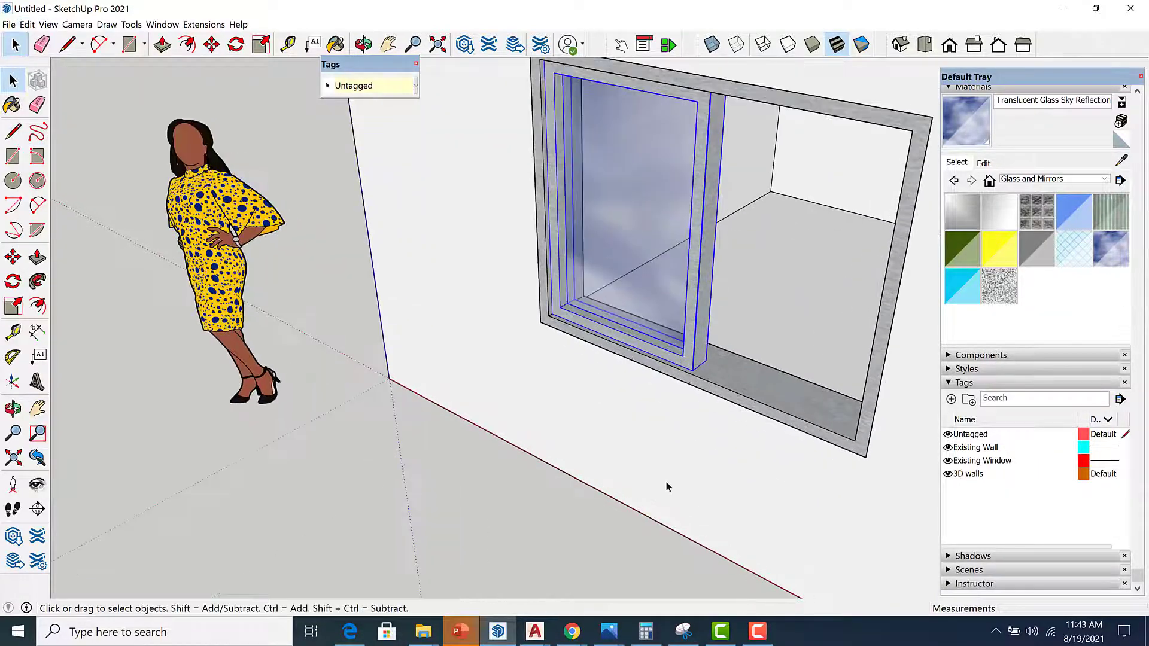
key(m)
scroll(542, 296, up, 4)
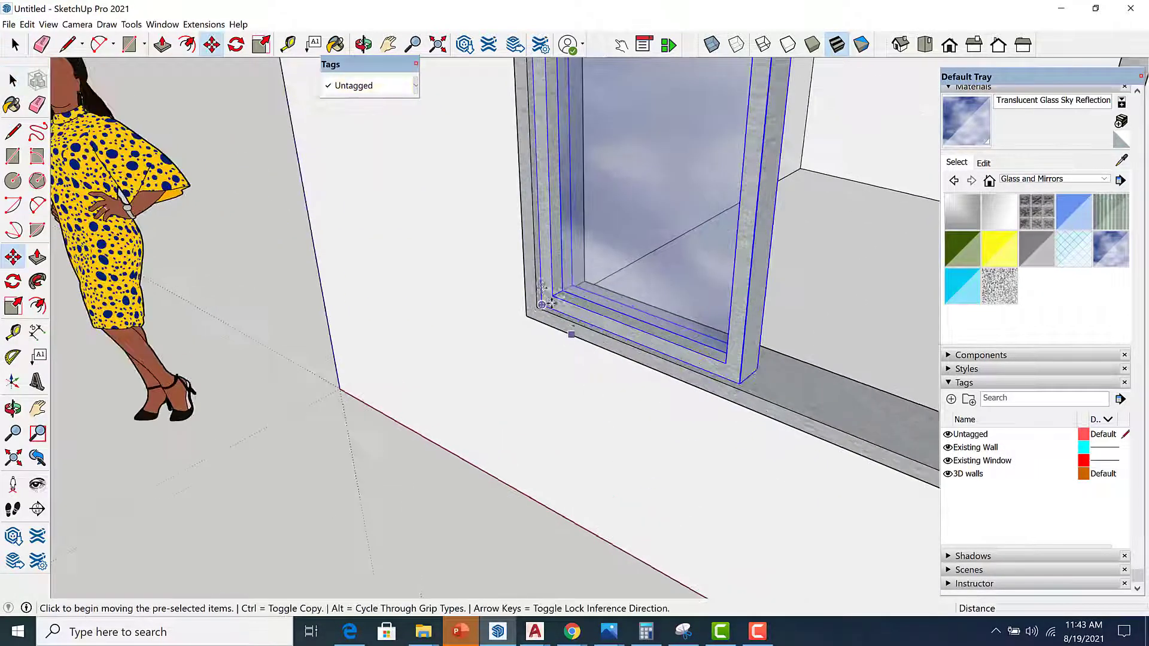
scroll(541, 320, up, 2)
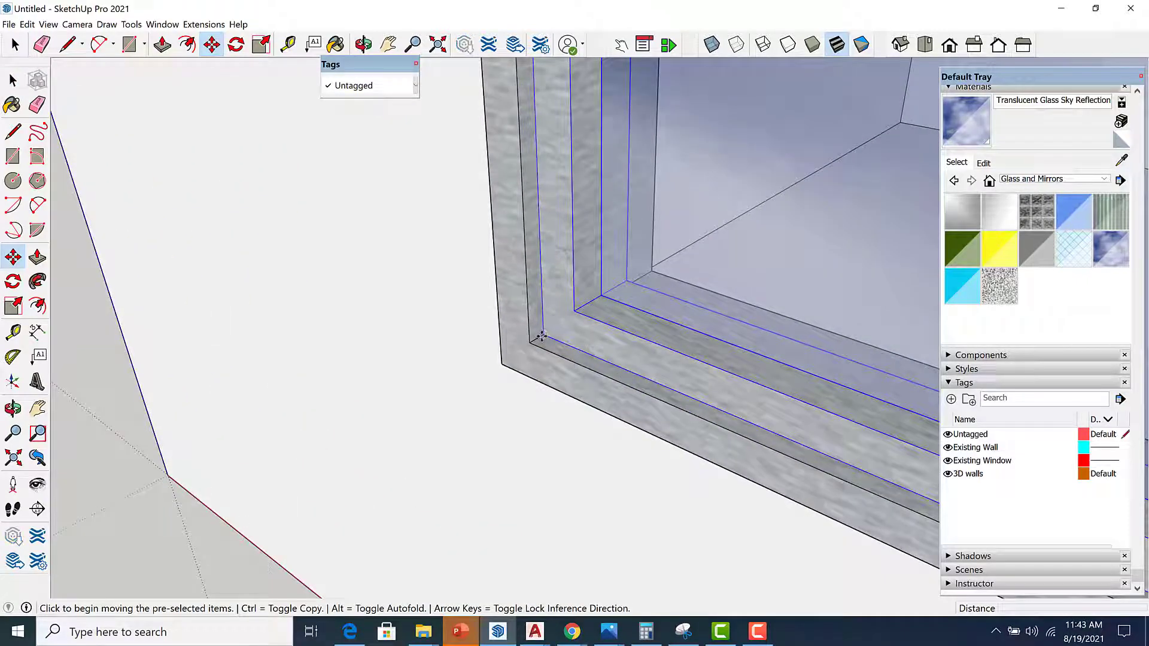
click(540, 336)
key(ctrl)
scroll(402, 297, down, 5)
scroll(577, 316, up, 4)
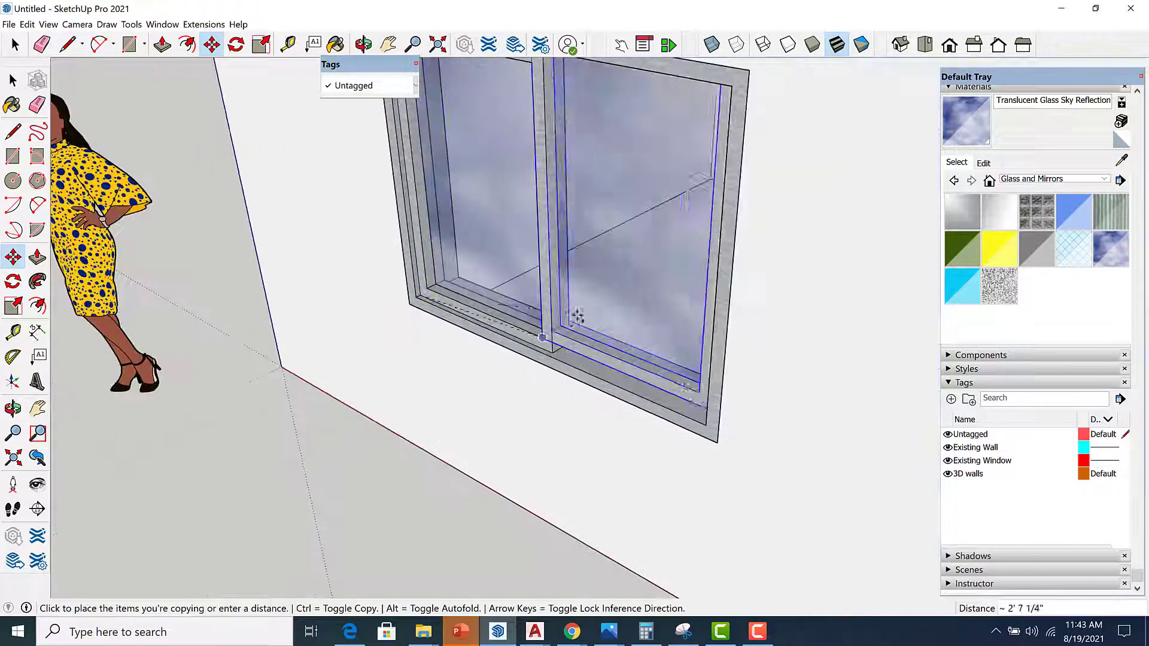
scroll(590, 319, up, 3)
middle_drag(590, 319, 512, 329)
scroll(512, 329, up, 4)
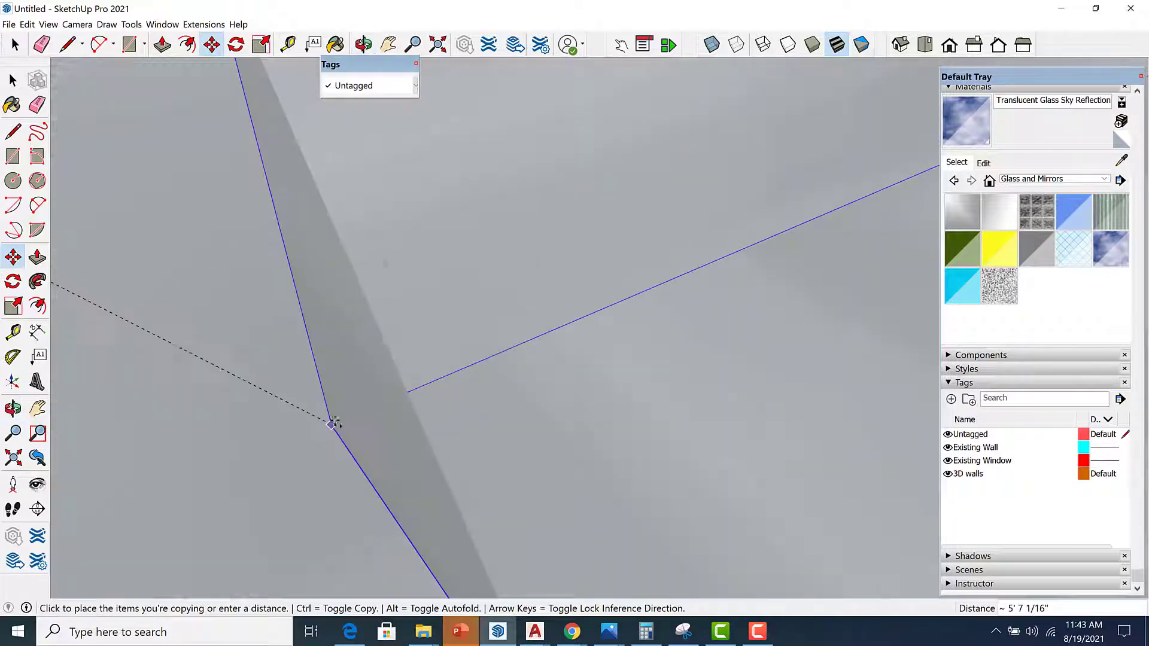
scroll(518, 337, up, 4)
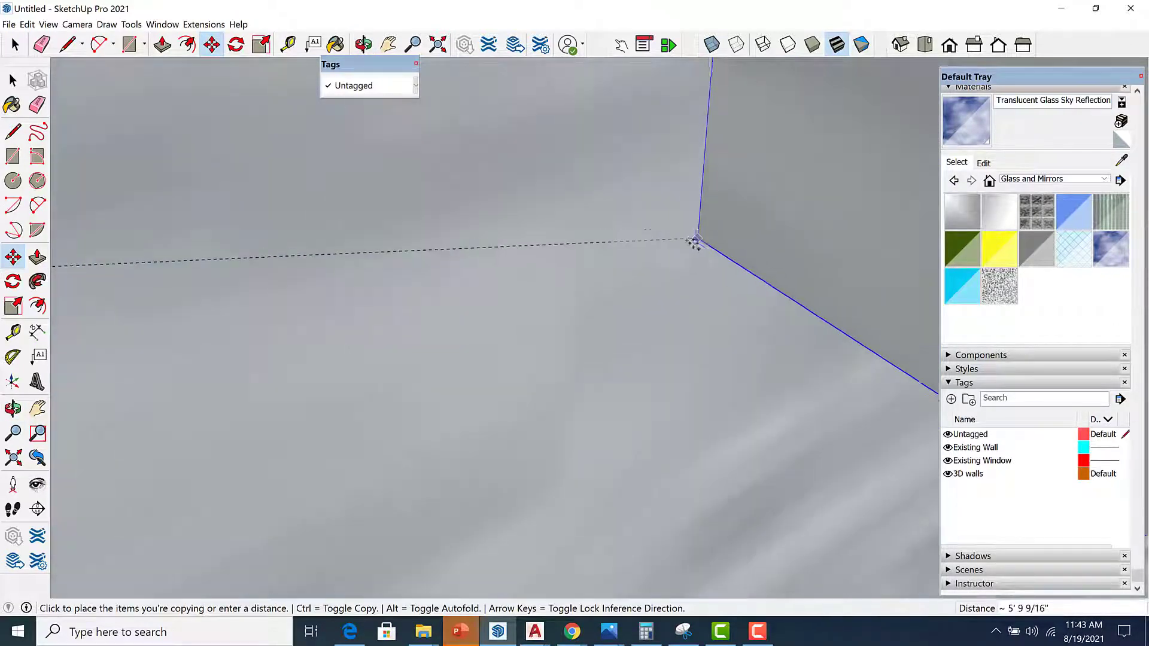
scroll(736, 237, down, 7)
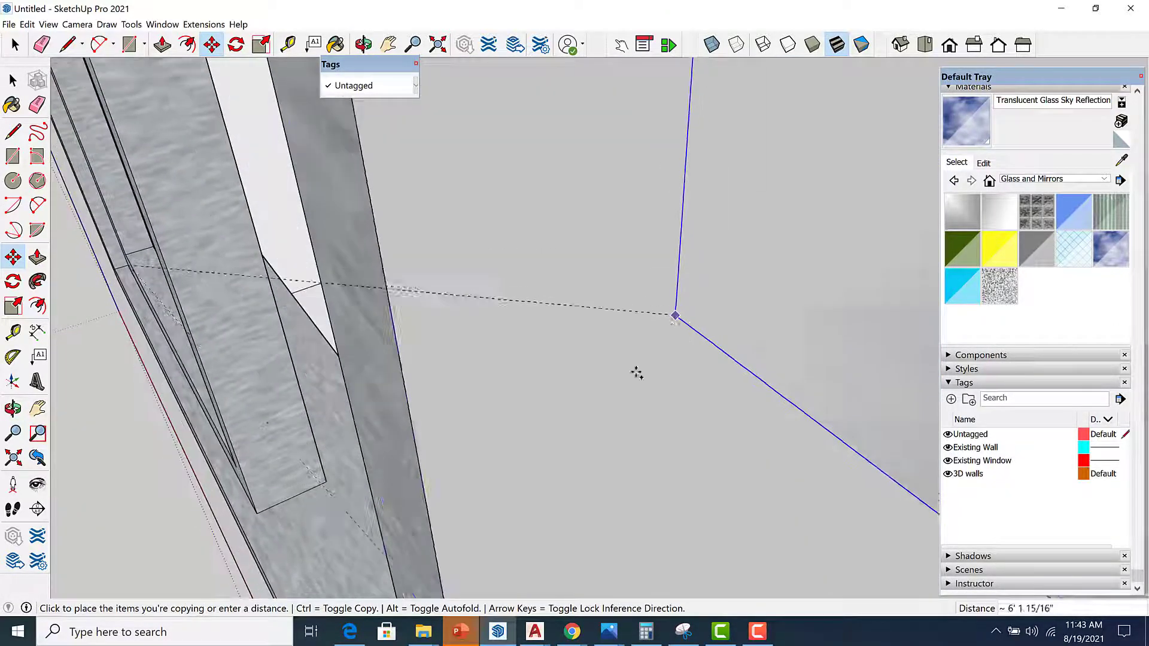
middle_drag(289, 524, 398, 487)
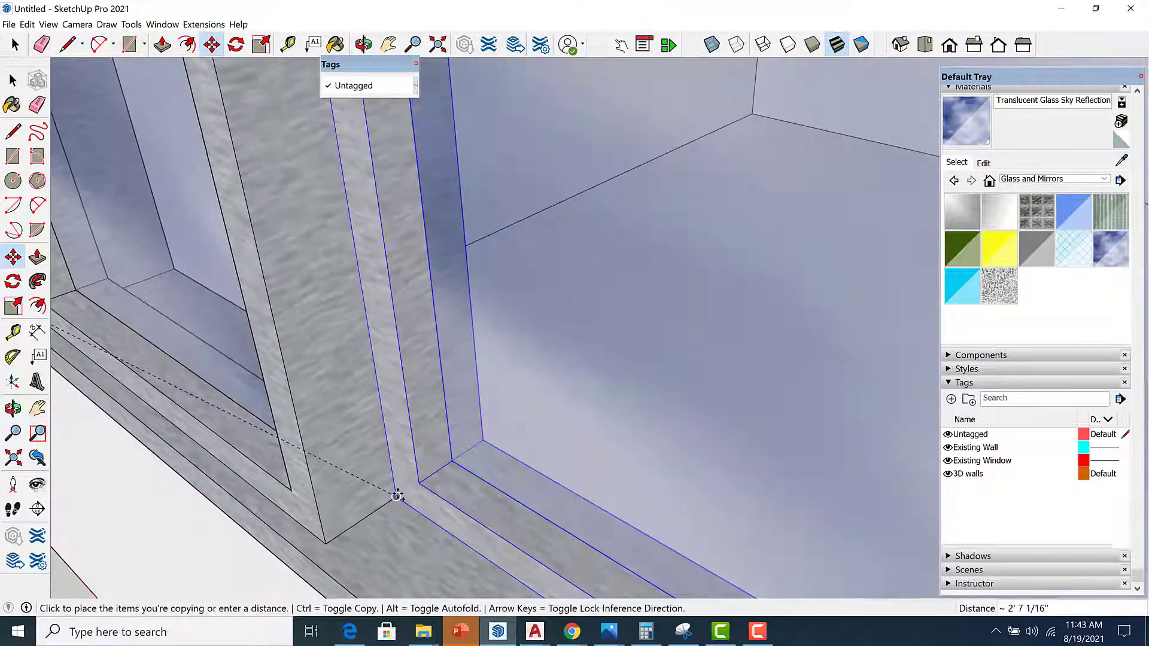
click(396, 496)
Move the copied panel back so it overlaps the first panel like a sliding sash.
scroll(366, 524, down, 4)
middle_drag(351, 521, 478, 429)
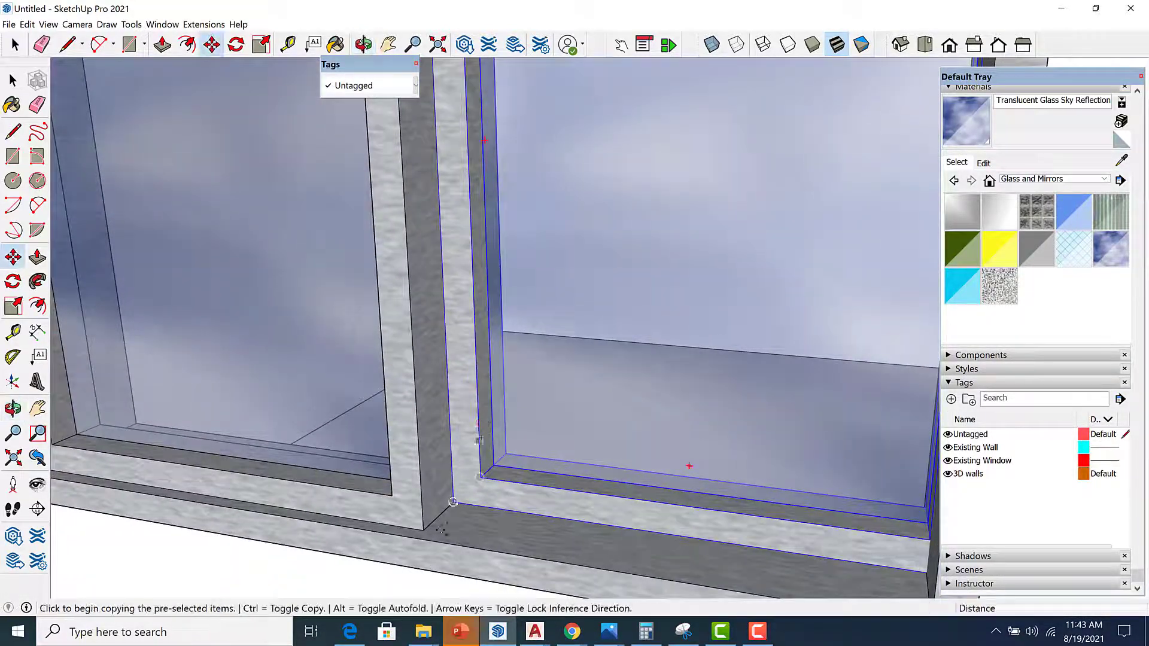
scroll(432, 540, up, 3)
middle_drag(431, 541, 526, 432)
scroll(524, 436, down, 5)
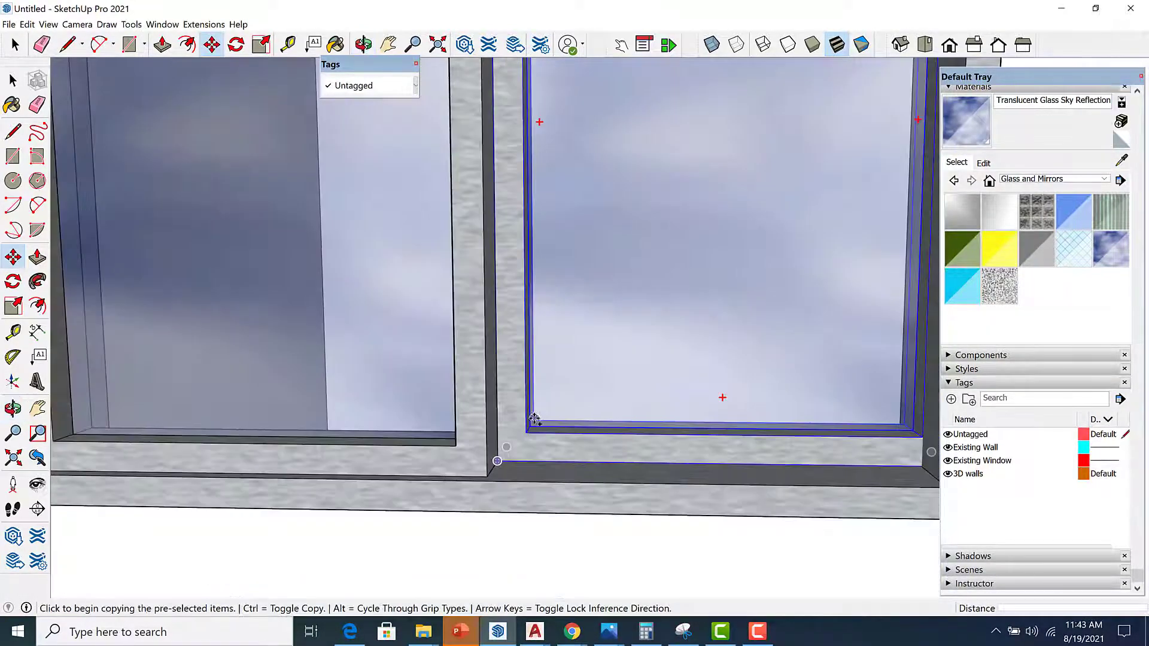
scroll(529, 427, up, 2)
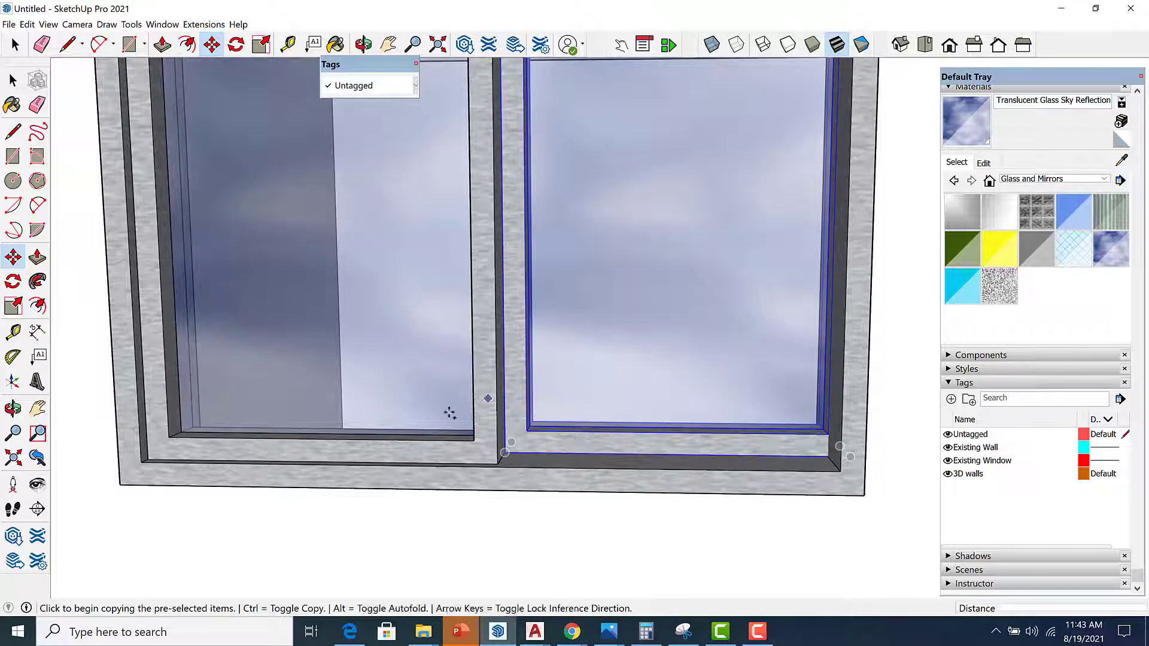
click(771, 470)
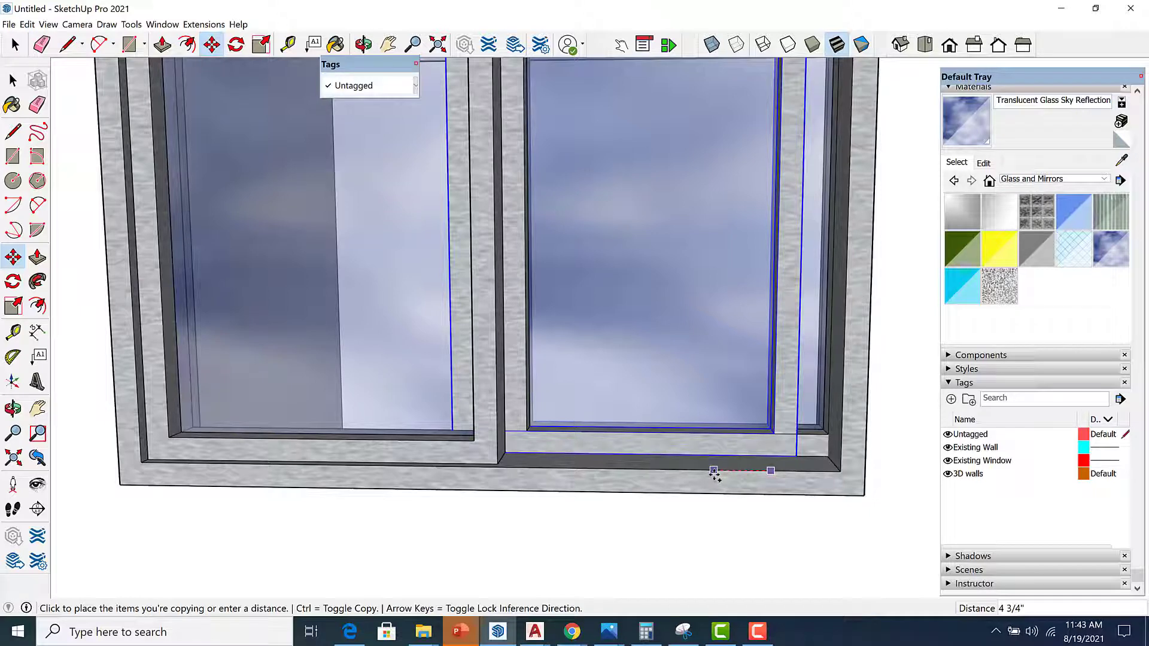
key(ctrl)
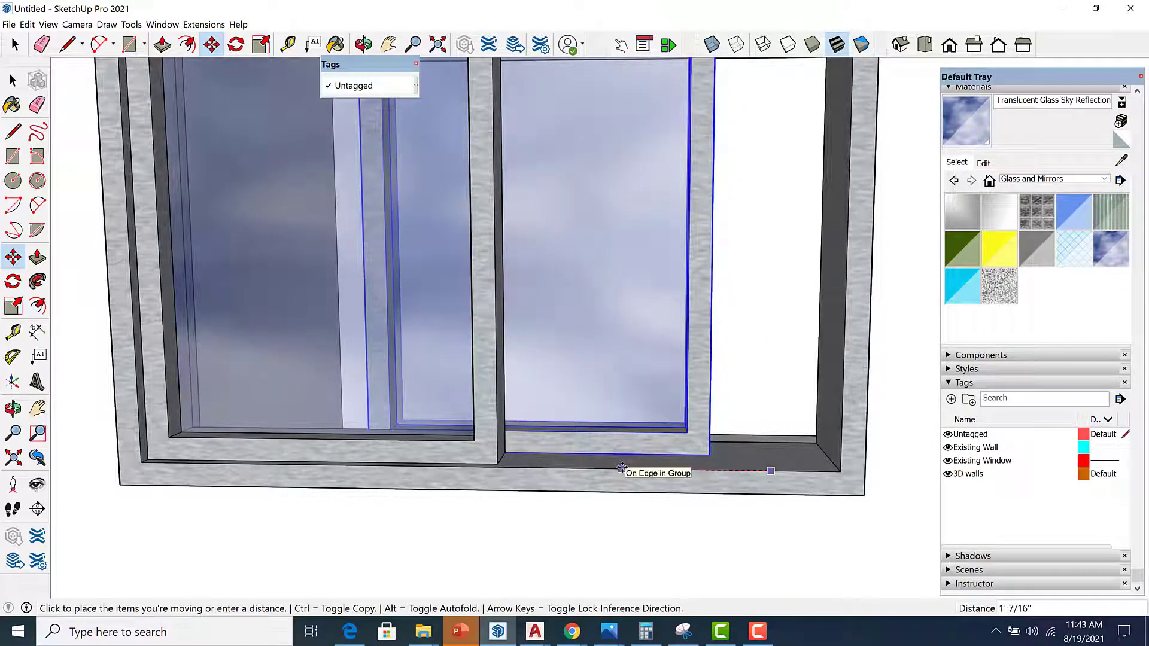
key(Return)
Select the outer frame and both sliding panels and make them a component named win-2.
scroll(634, 471, down, 5)
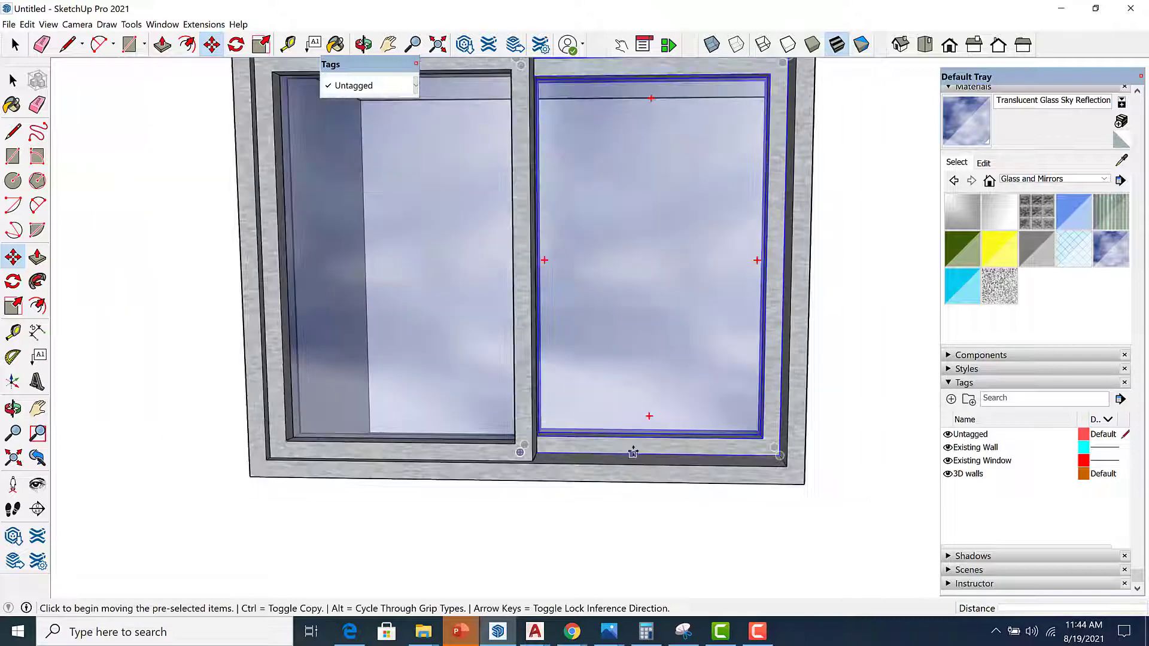
key(space)
middle_drag(662, 476, 742, 462)
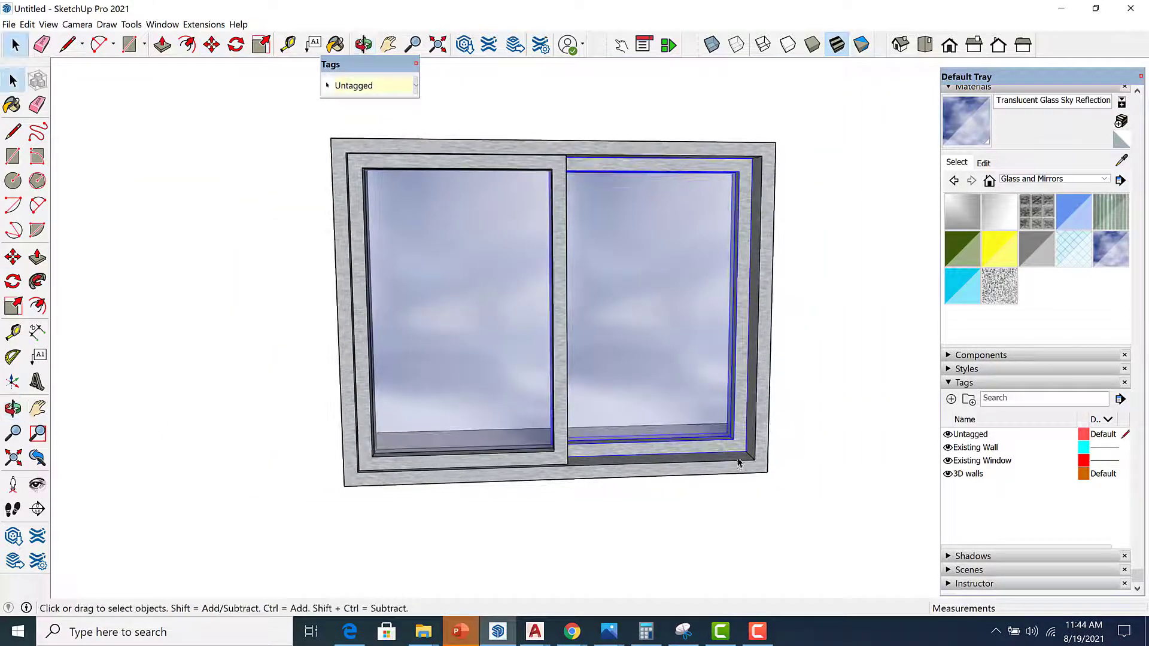
scroll(737, 441, up, 3)
scroll(736, 439, down, 3)
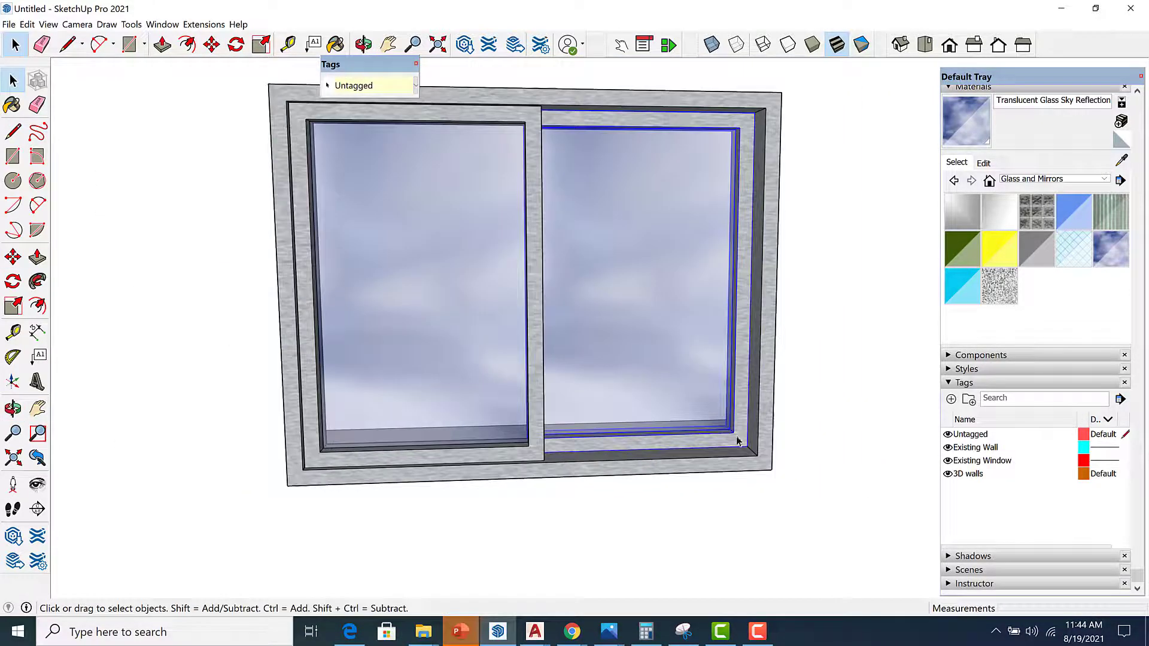
click(469, 462)
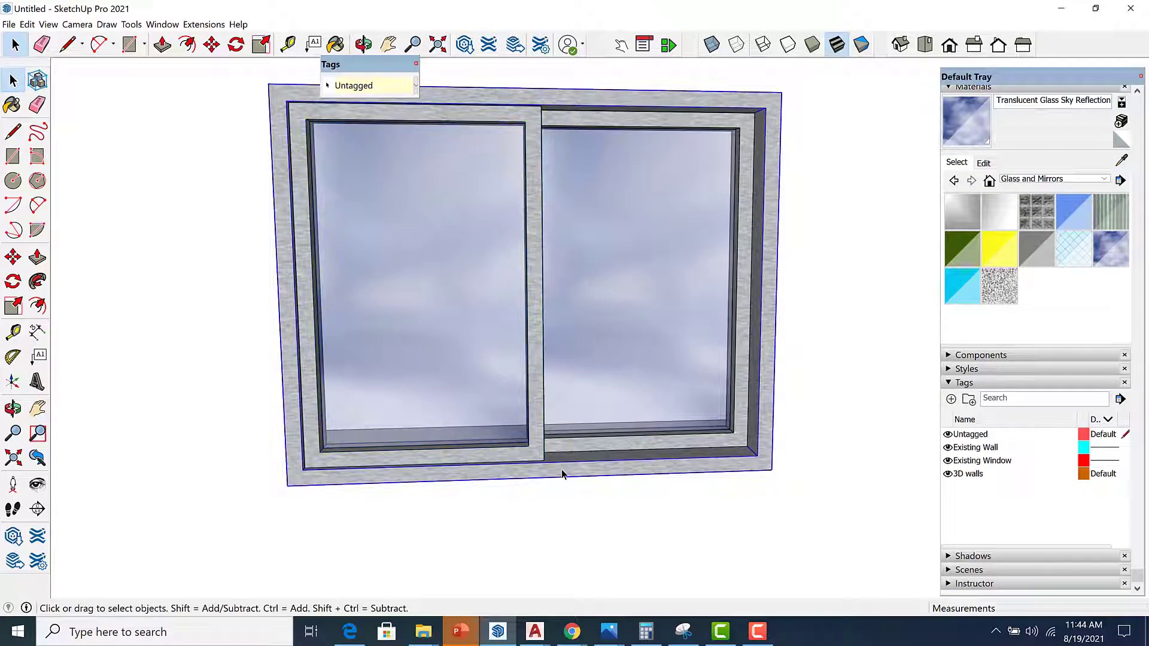
scroll(561, 470, down, 3)
middle_drag(594, 461, 451, 474)
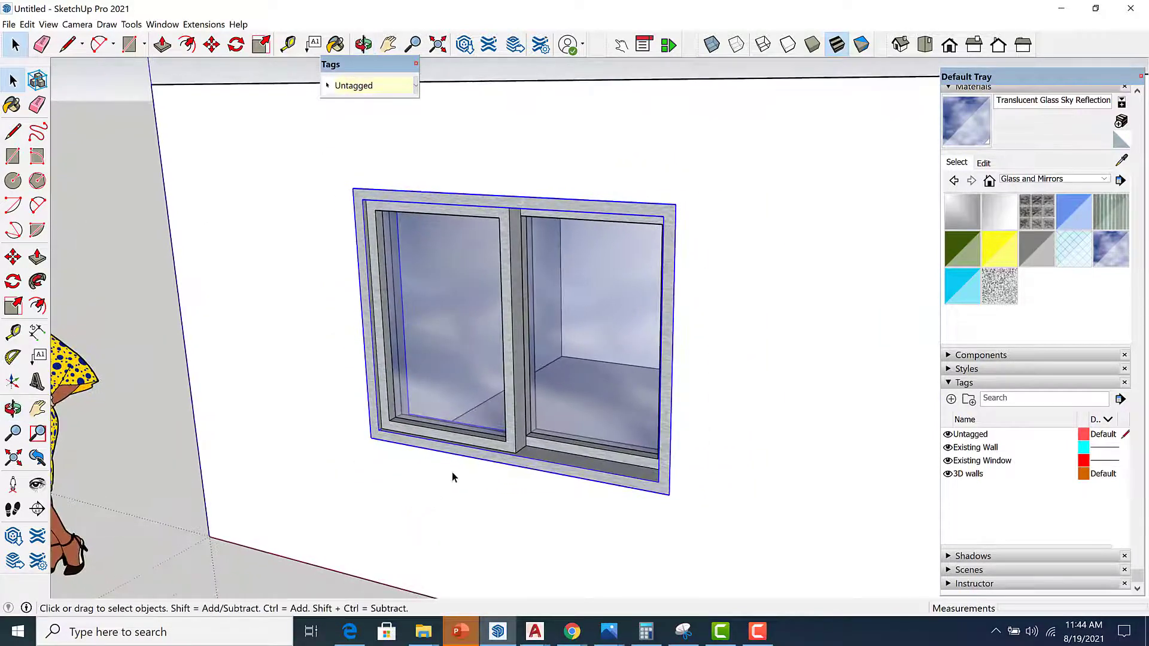
scroll(485, 455, up, 3)
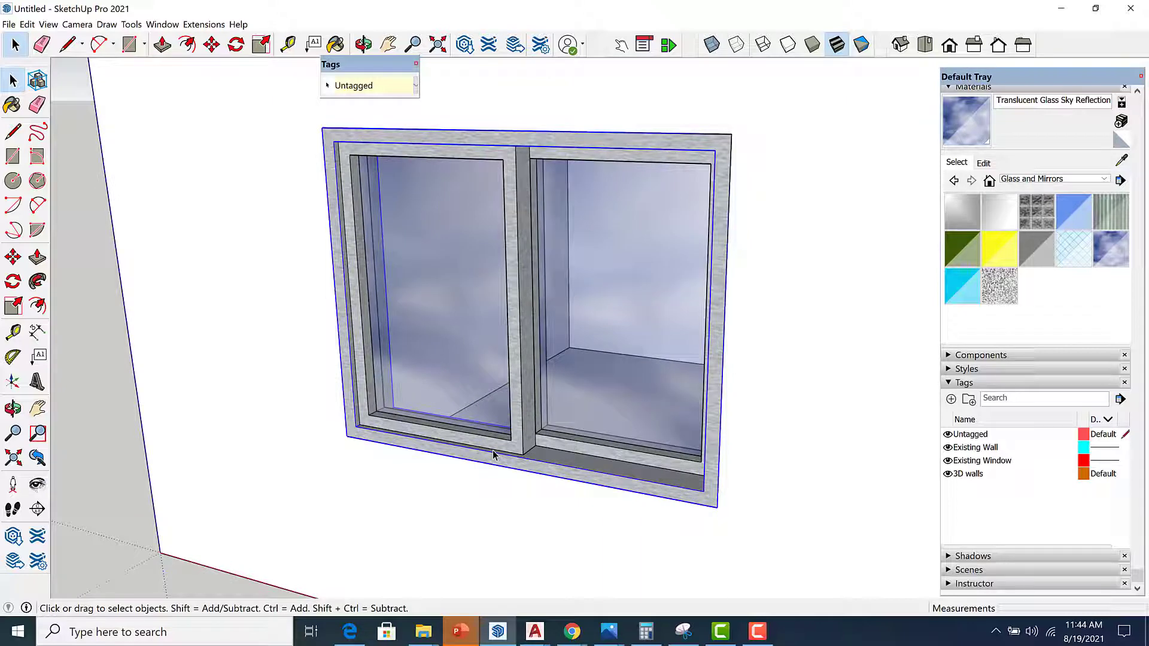
right_click(556, 448)
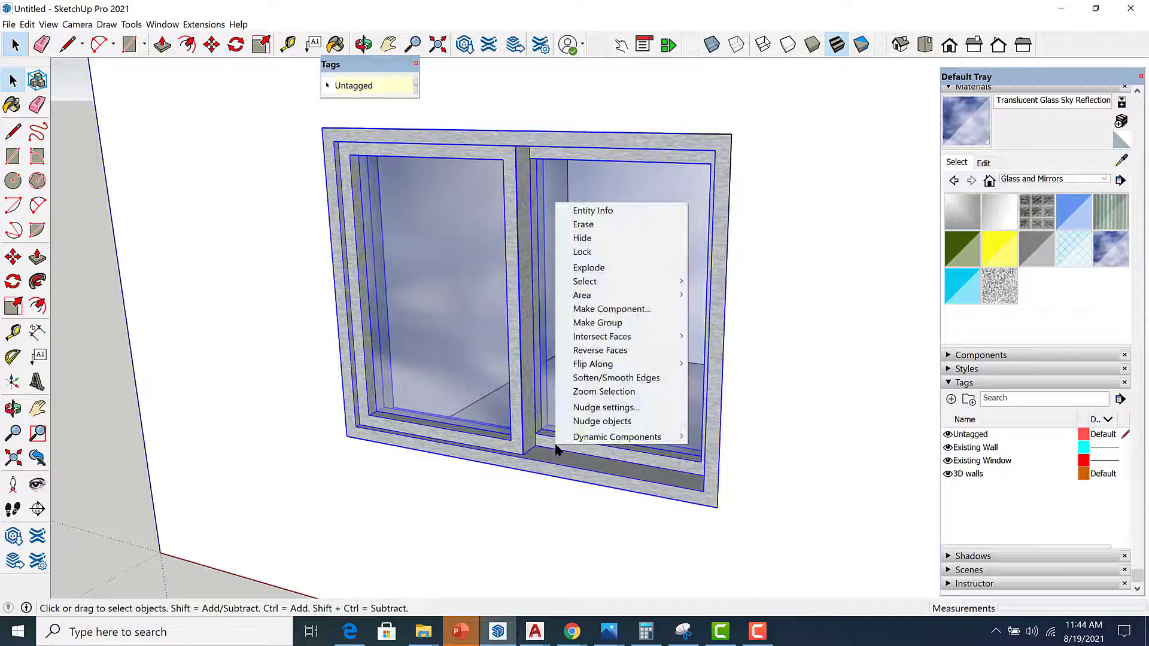
click(624, 309)
text(win)
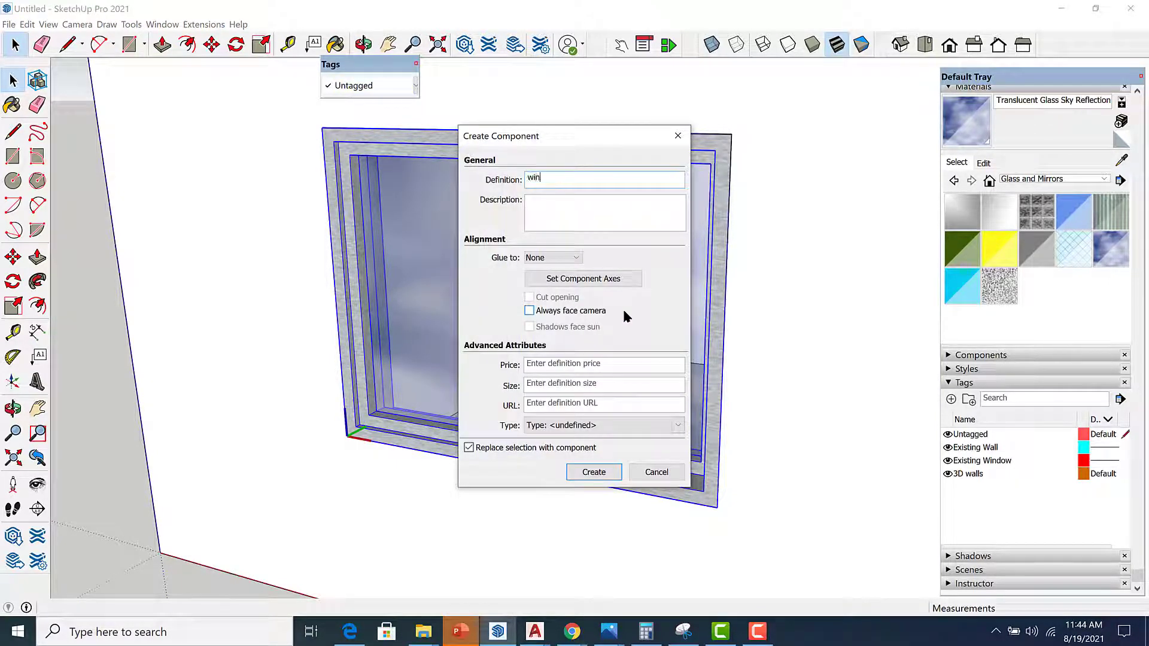
text(-2)
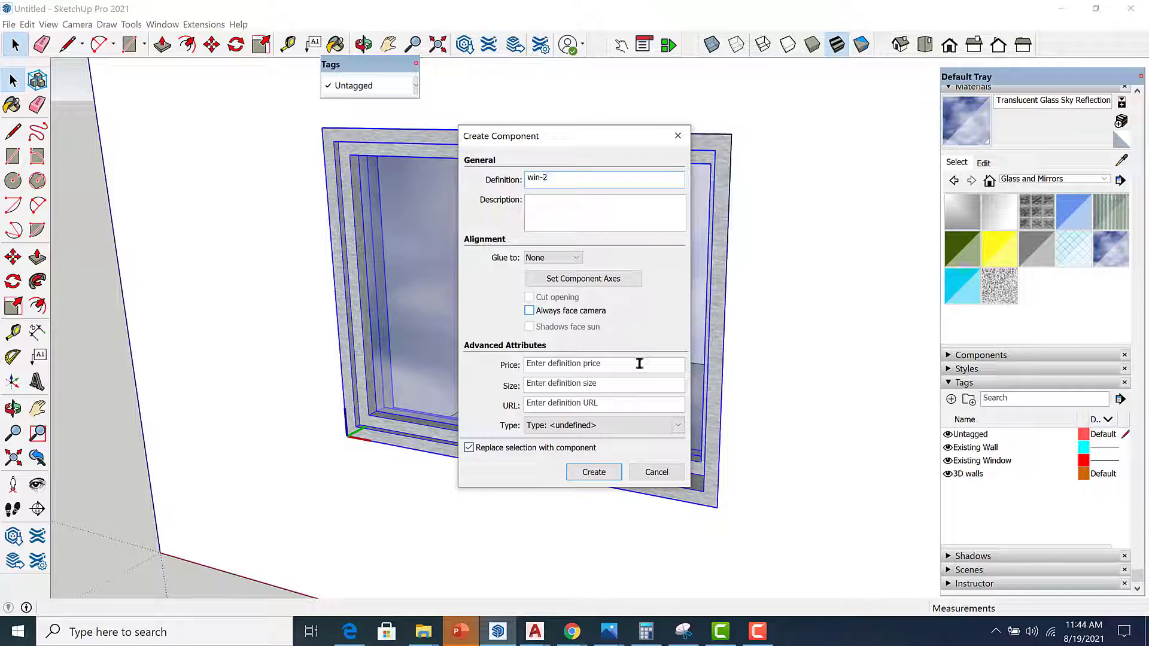
click(591, 471)
Copy the win-2 component into the larger window opening on the same wall.
scroll(580, 341, down, 6)
middle_drag(579, 345, 510, 372)
scroll(462, 379, up, 4)
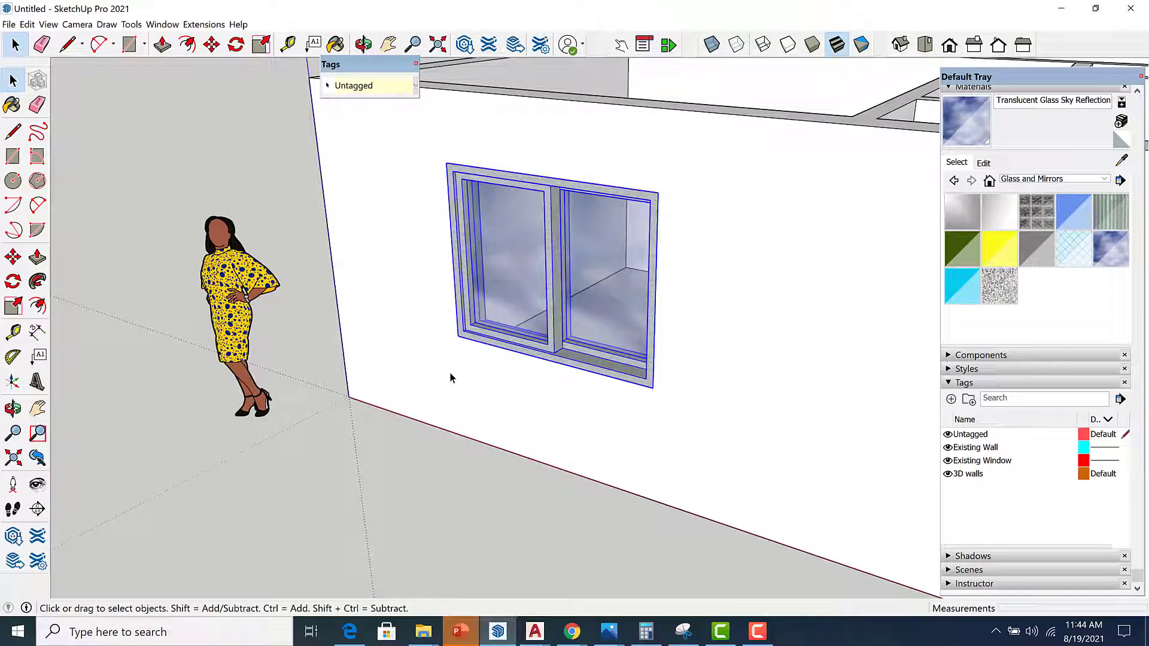
key(m)
scroll(457, 338, up, 5)
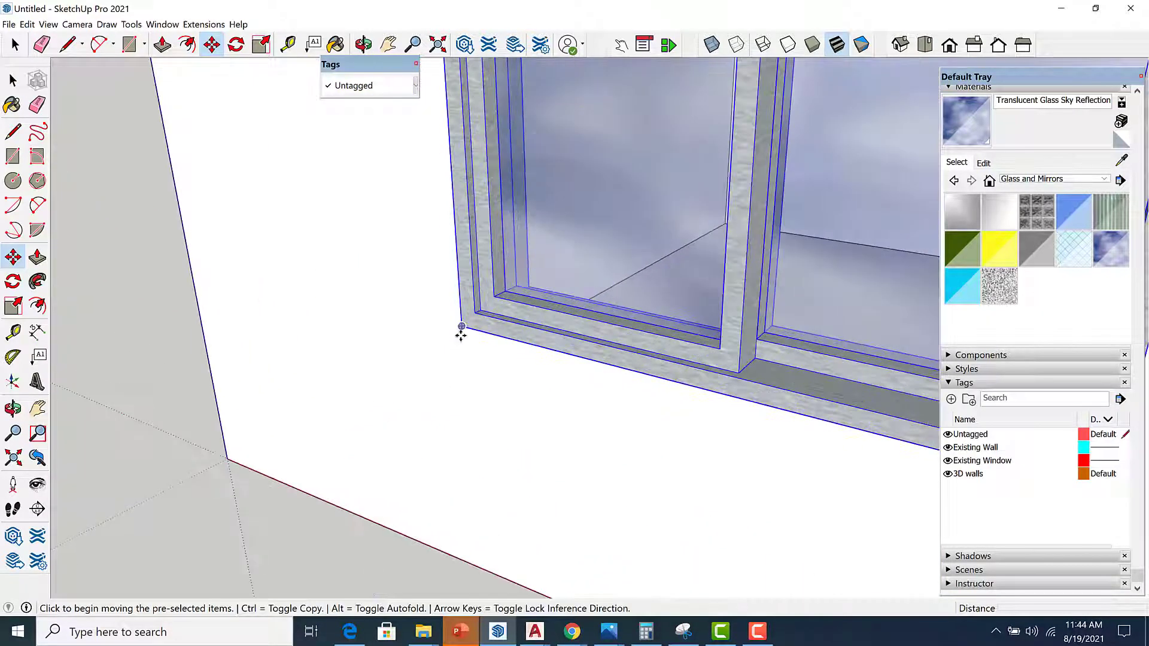
click(461, 328)
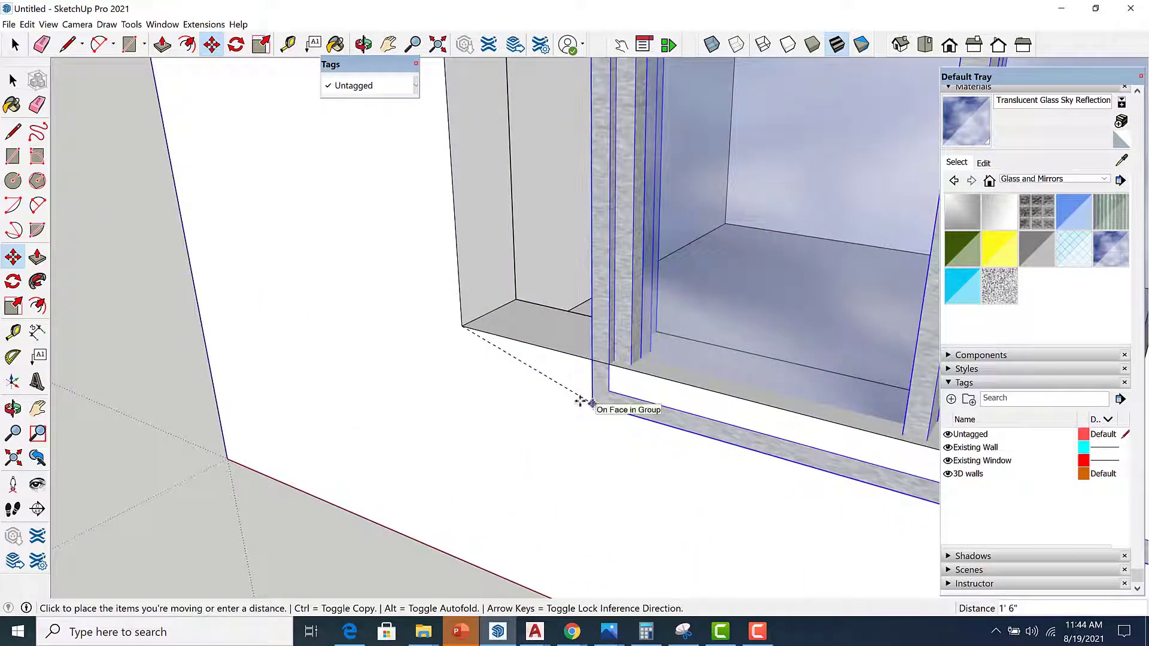
key(ctrl)
scroll(362, 283, down, 4)
scroll(362, 283, down, 3)
scroll(748, 397, up, 6)
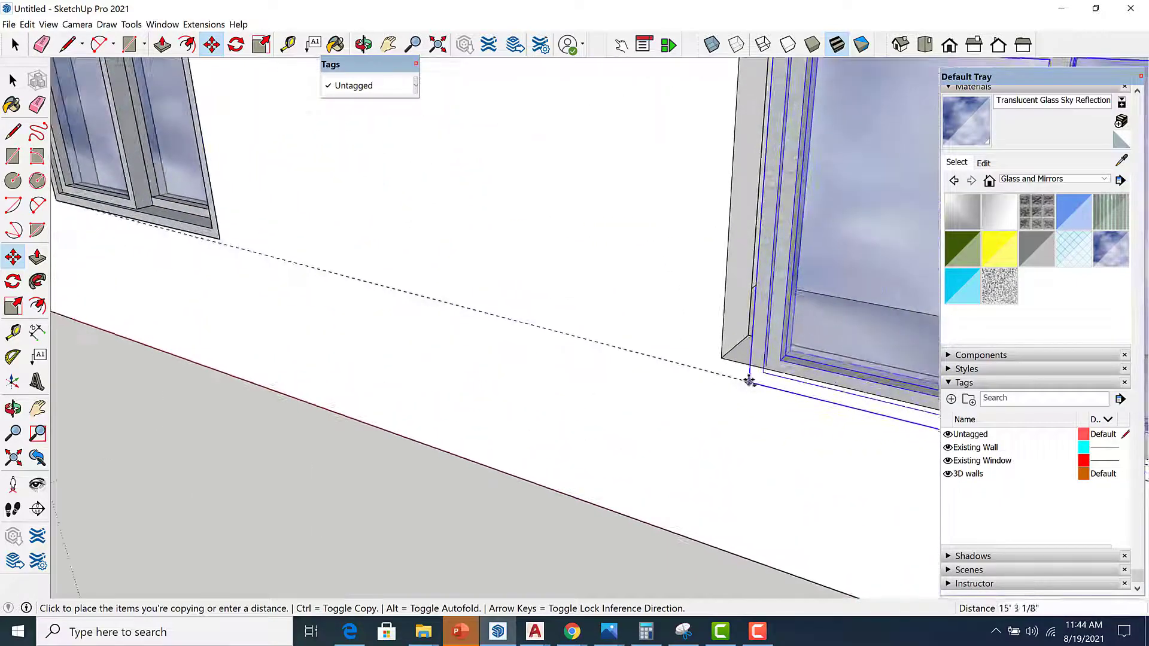
click(720, 358)
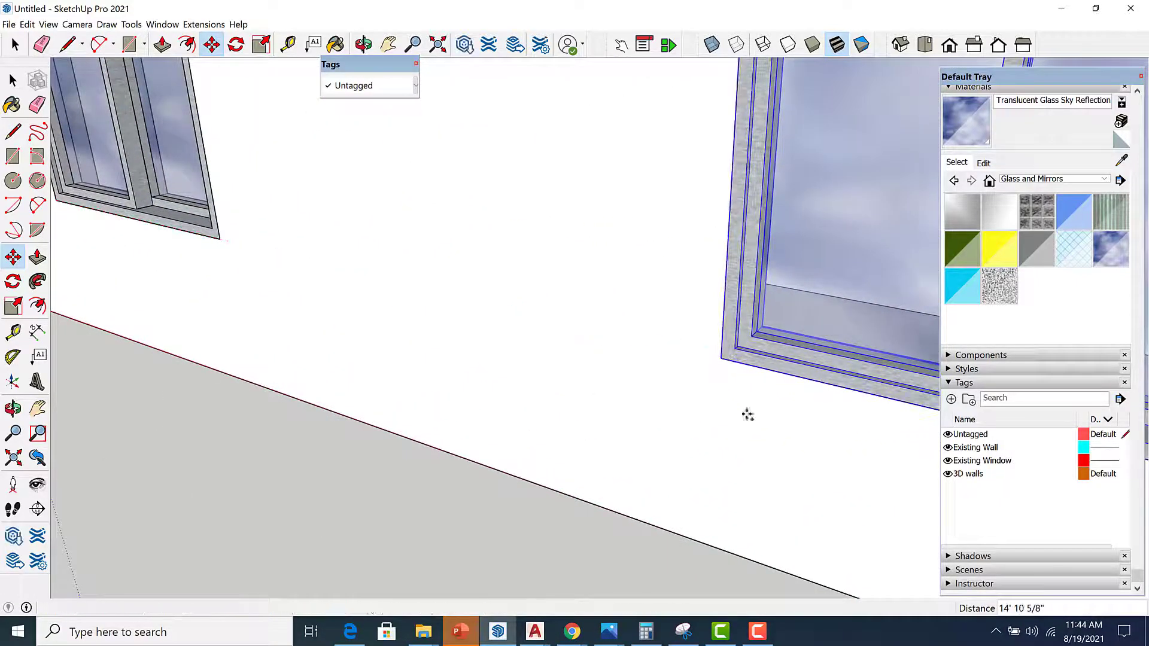
Copy the win-2 sliding window into the window opening on the rear wall and deselect it.
click(721, 359)
scroll(764, 425, down, 4)
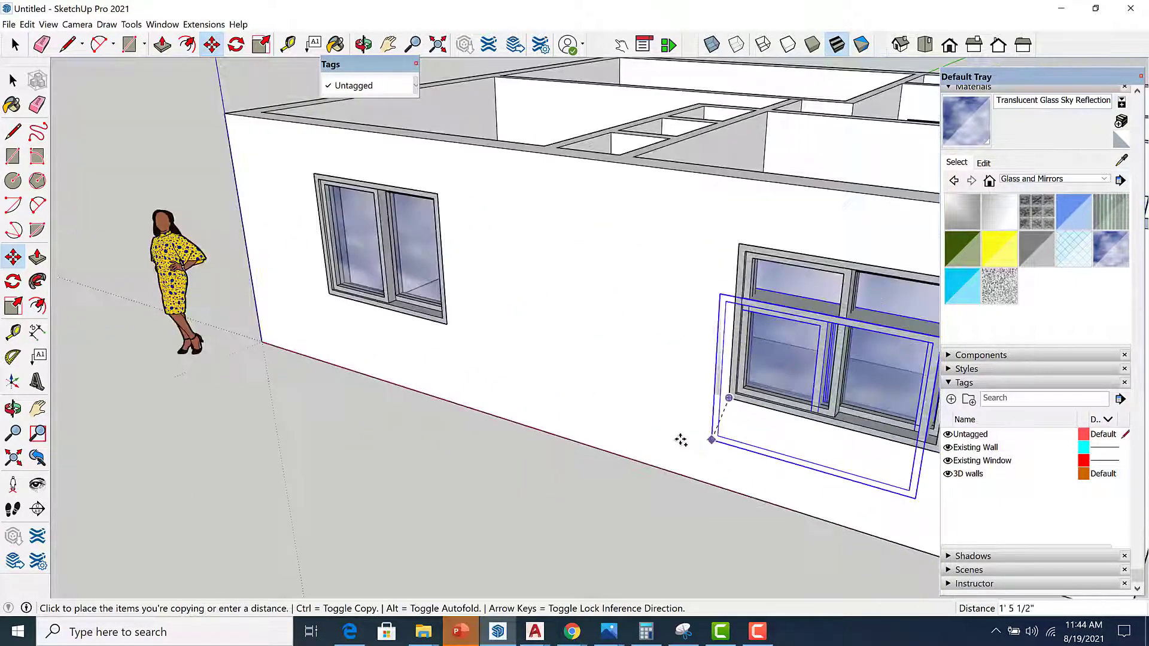
scroll(680, 440, down, 6)
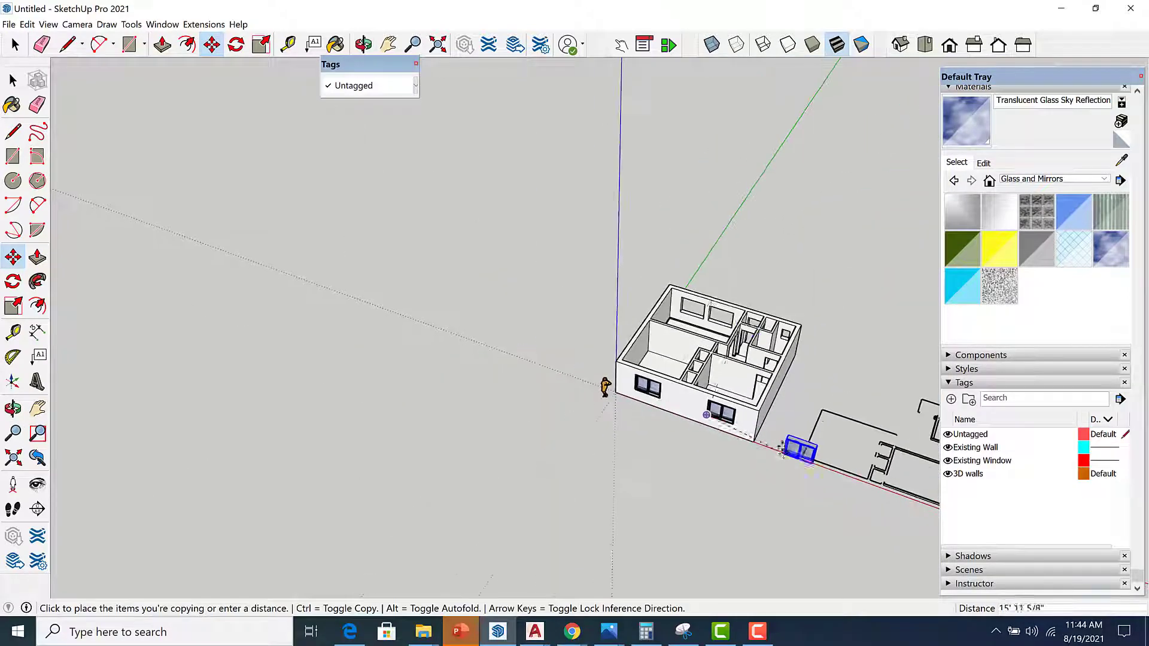
scroll(757, 293, up, 10)
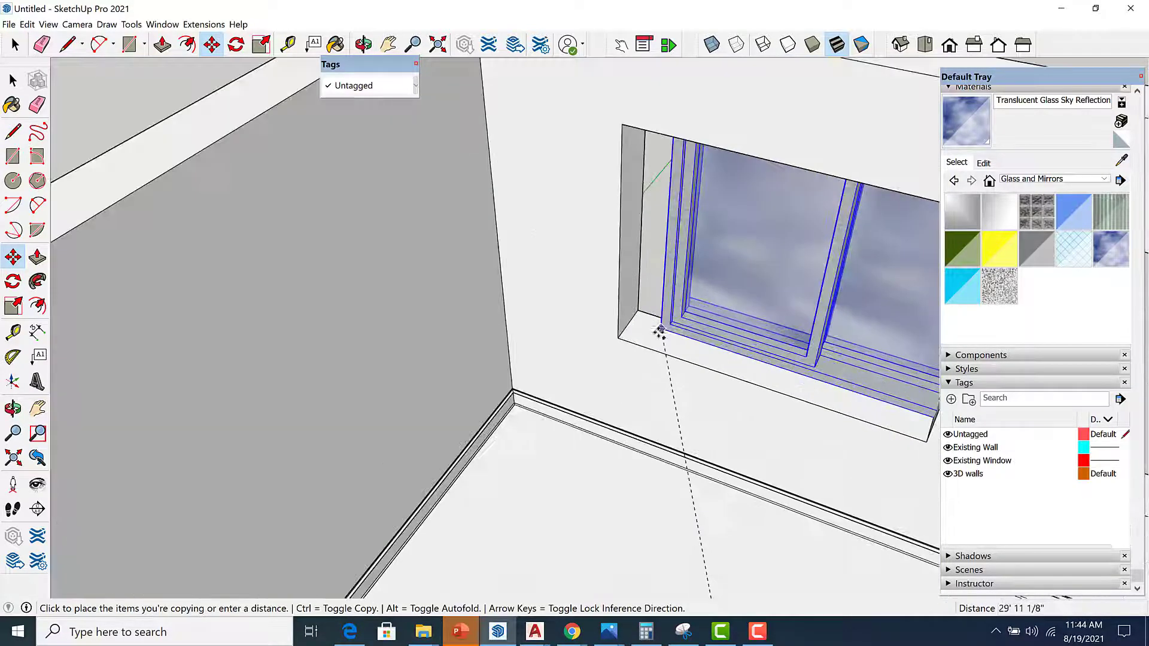
scroll(658, 331, up, 3)
click(597, 343)
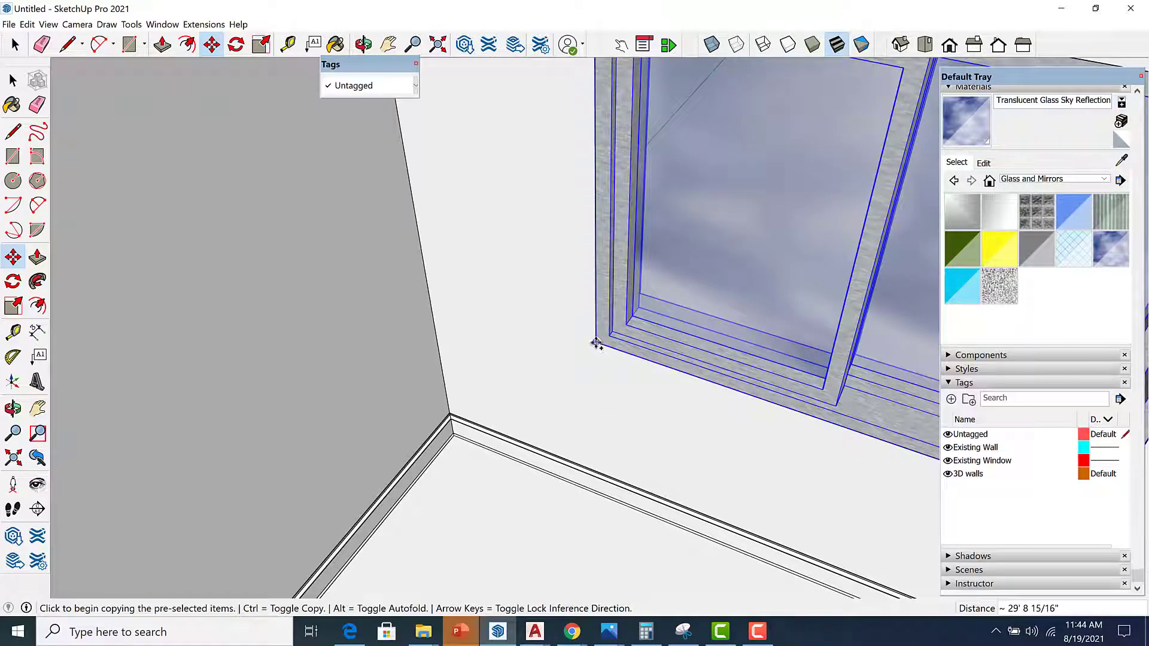
click(596, 343)
scroll(545, 320, down, 2)
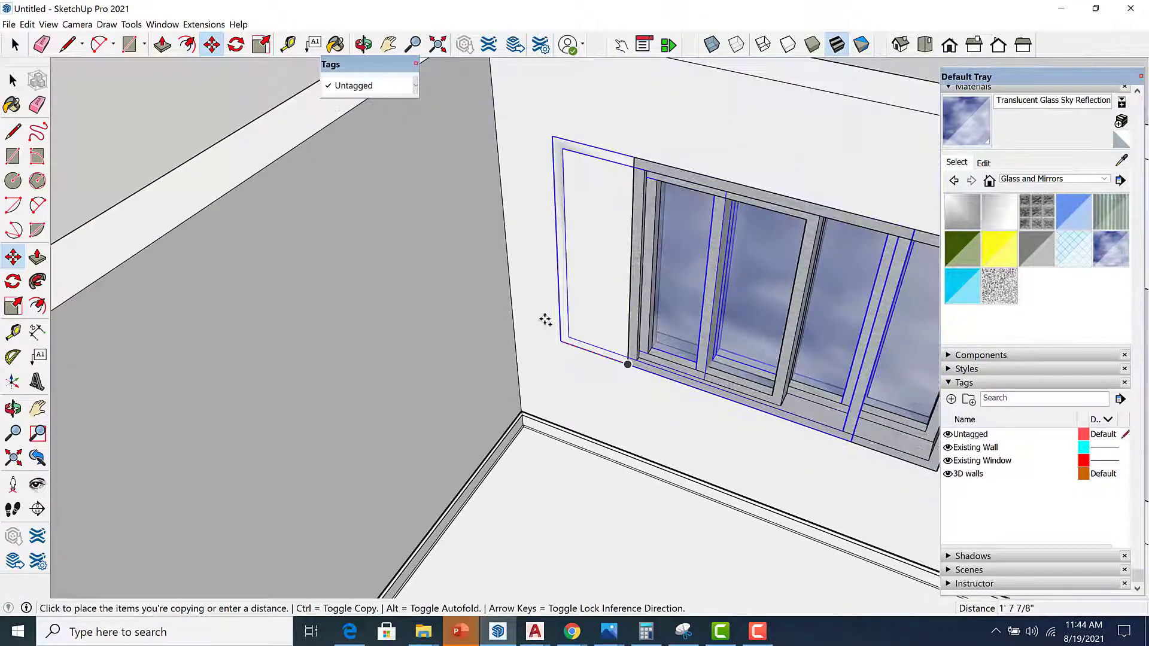
scroll(658, 370, down, 5)
scroll(718, 383, up, 3)
click(662, 355)
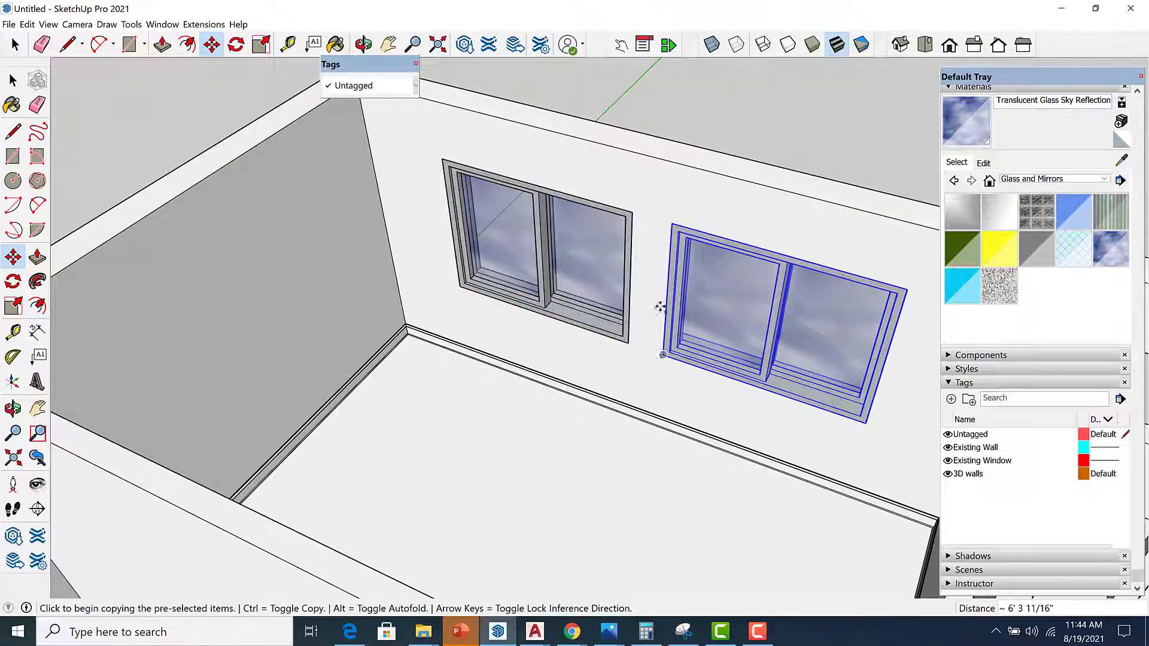
scroll(659, 308, down, 5)
key(space)
click(720, 217)
Orbit and zoom around the house to examine the small window opening on the side wall.
scroll(685, 184, down, 4)
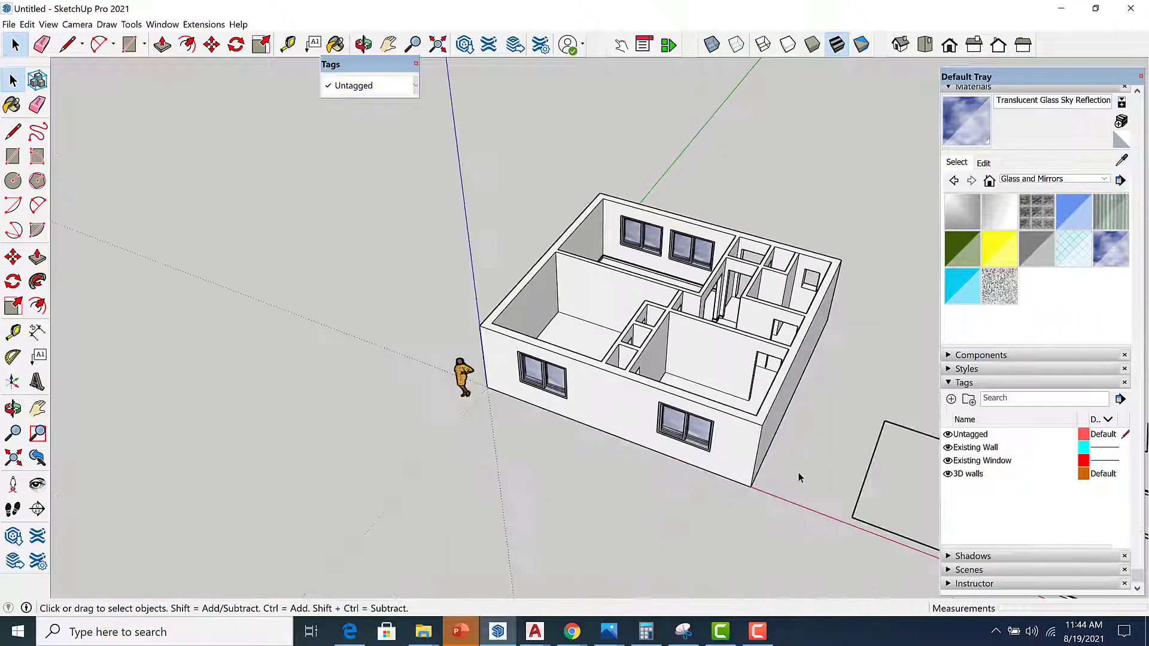
middle_drag(800, 477, 538, 431)
scroll(538, 431, down, 3)
middle_drag(754, 495, 544, 447)
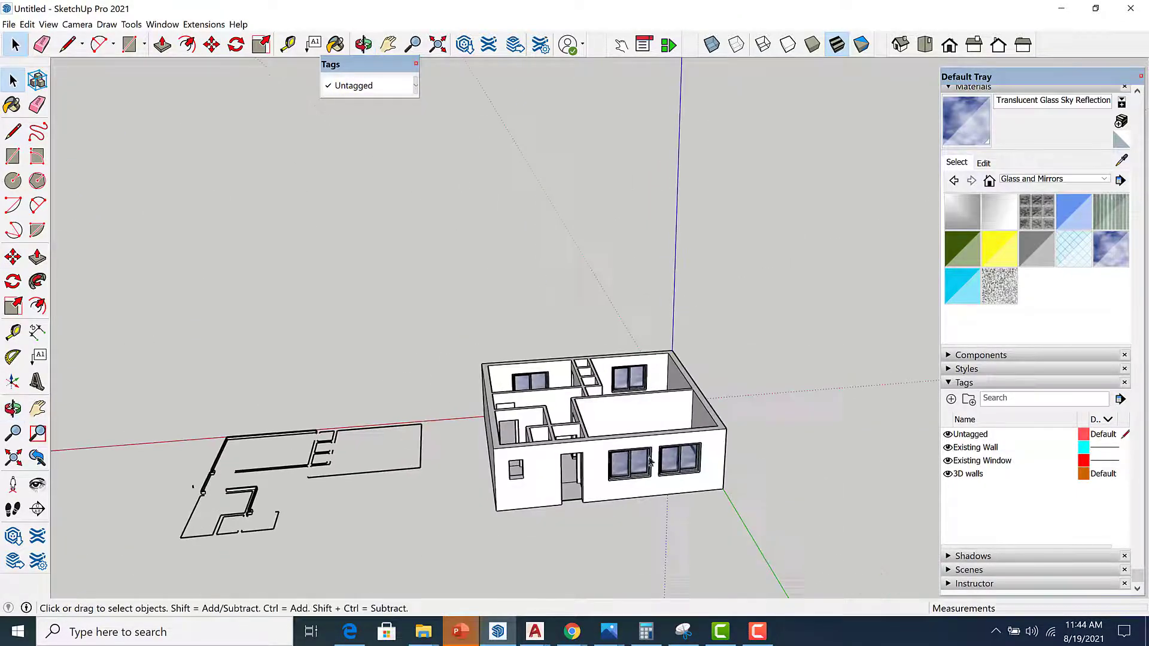
scroll(651, 460, down, 1)
middle_drag(643, 462, 436, 446)
scroll(510, 475, up, 5)
scroll(432, 444, up, 2)
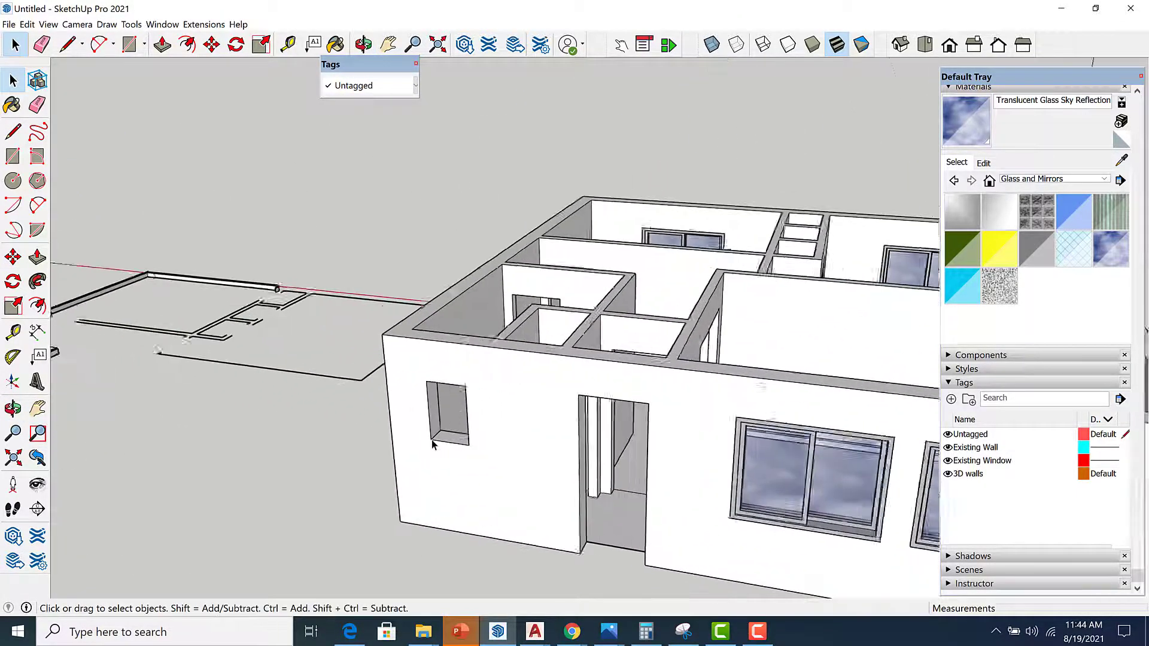
scroll(432, 444, up, 1)
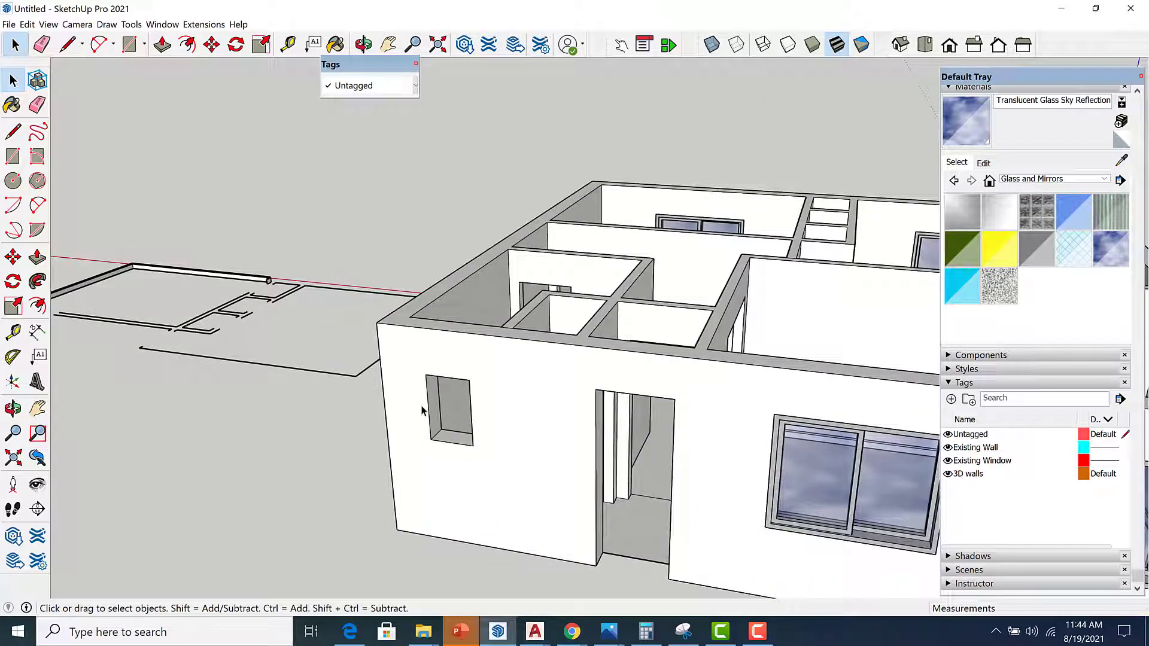
scroll(441, 428, up, 2)
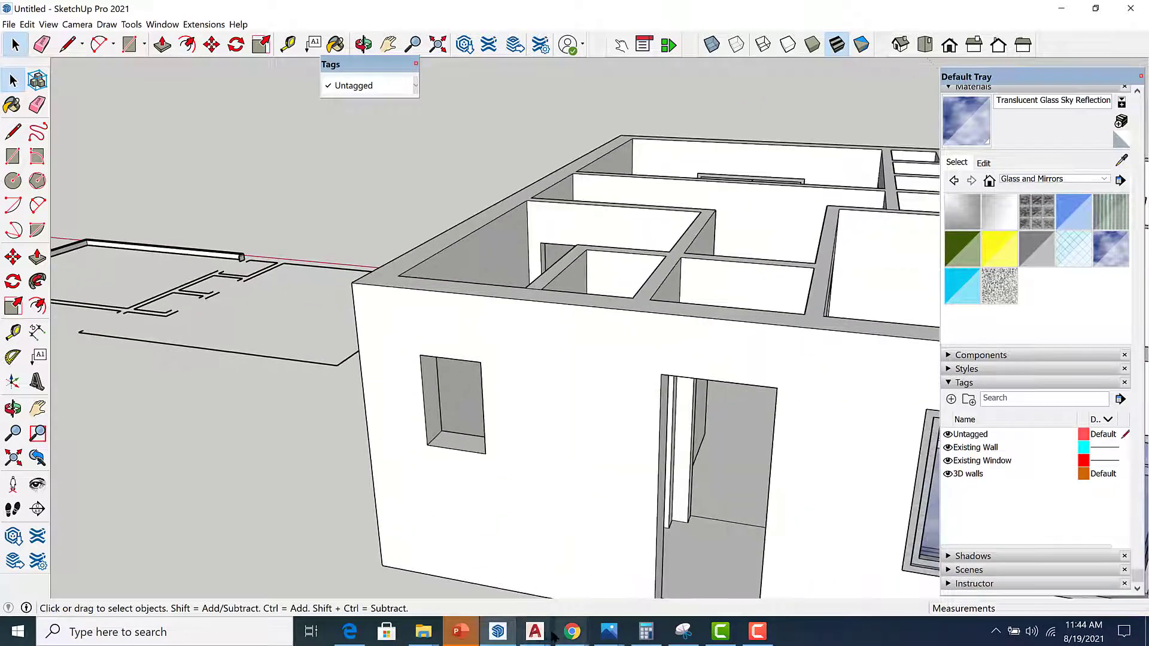
Switch to AutoCAD and measure the small window in the plan with the DIST command.
mouse_move(534, 631)
click(790, 556)
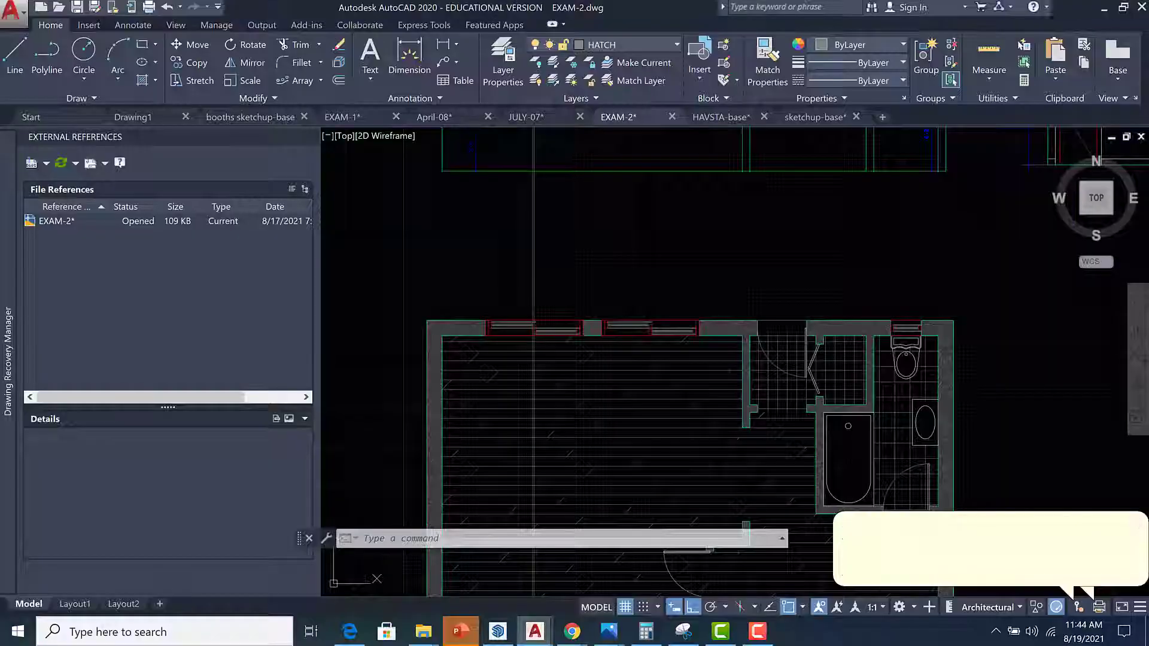
scroll(709, 381, down, 6)
scroll(682, 335, up, 8)
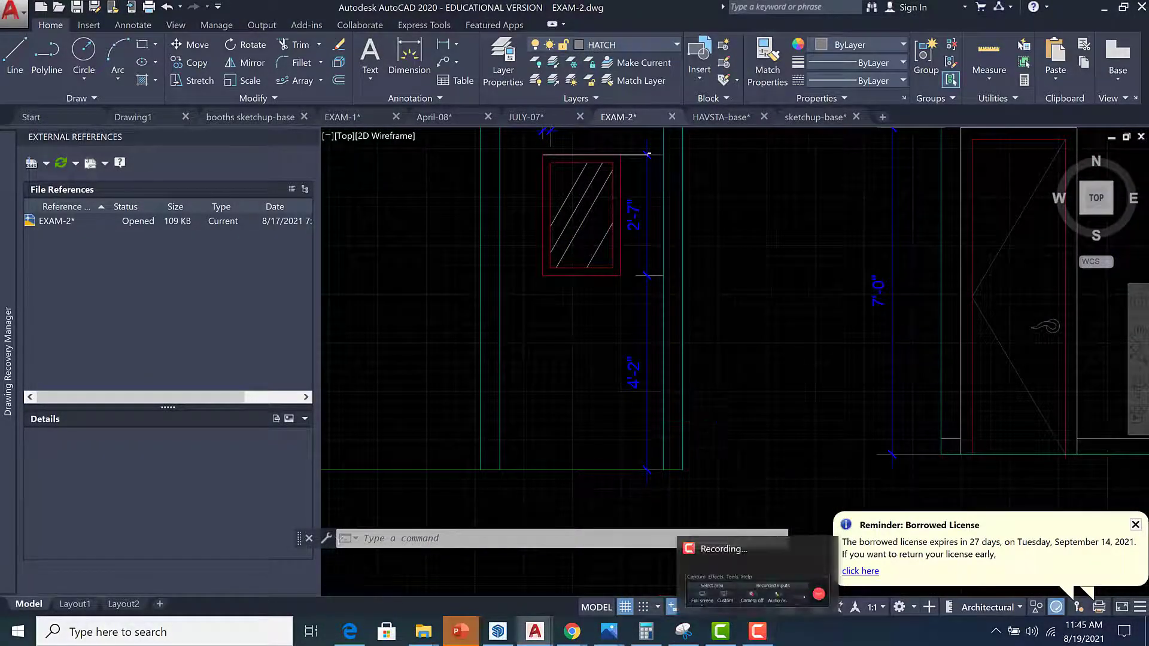
scroll(676, 358, down, 8)
scroll(667, 491, up, 10)
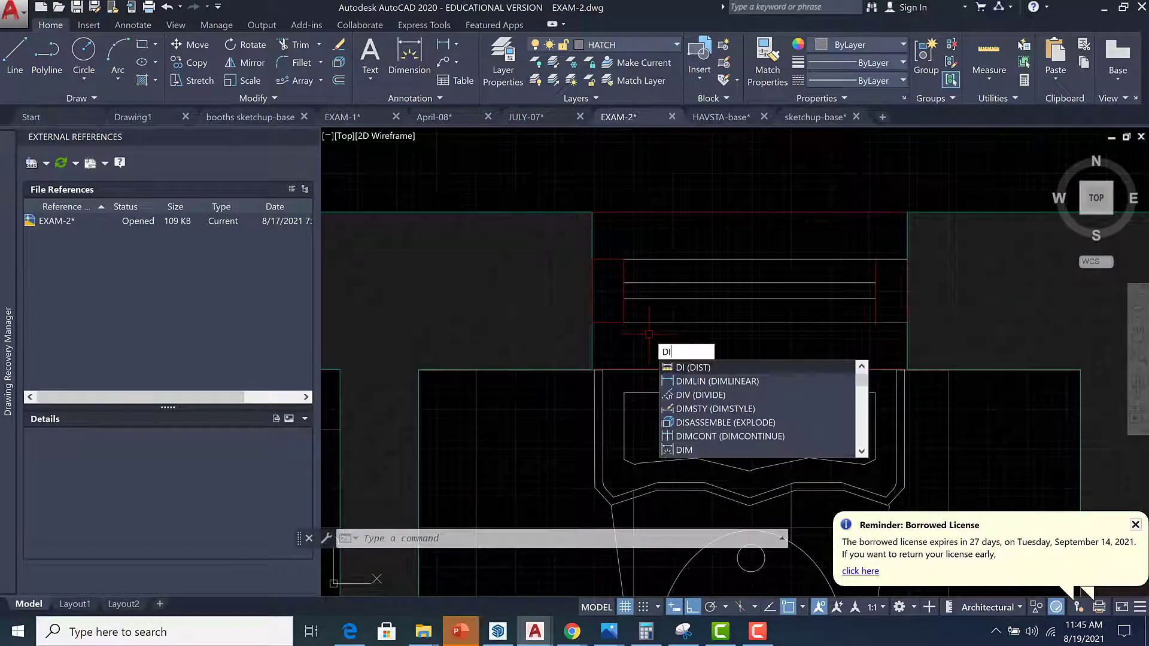
key(Return)
click(623, 321)
key(Escape)
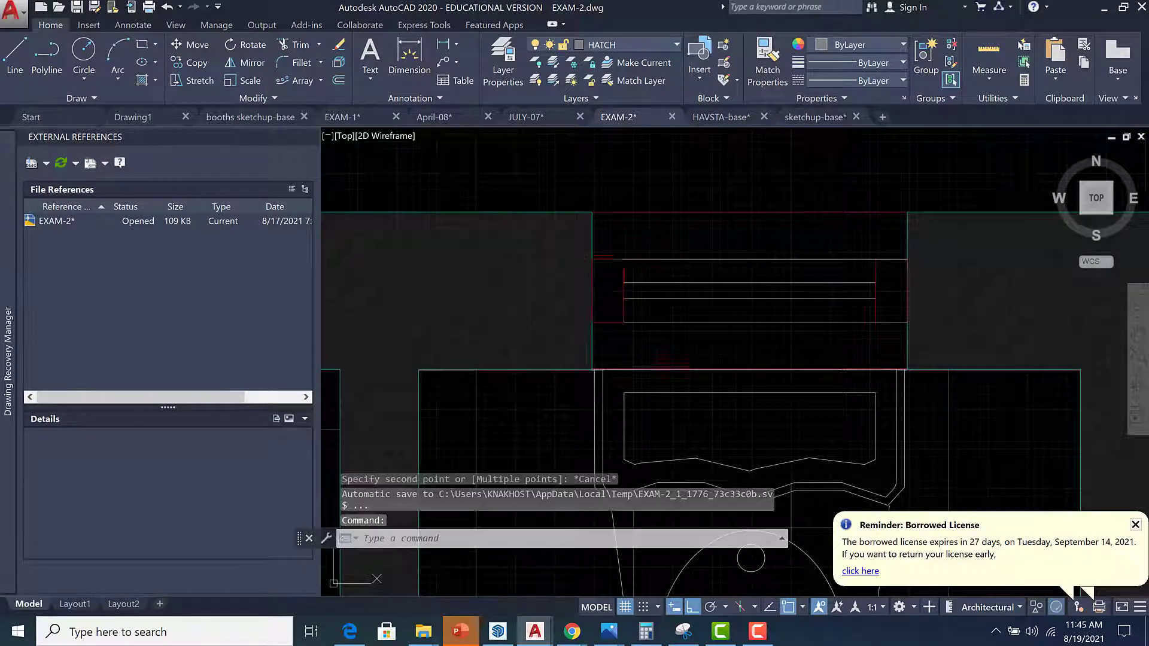
scroll(666, 323, down, 6)
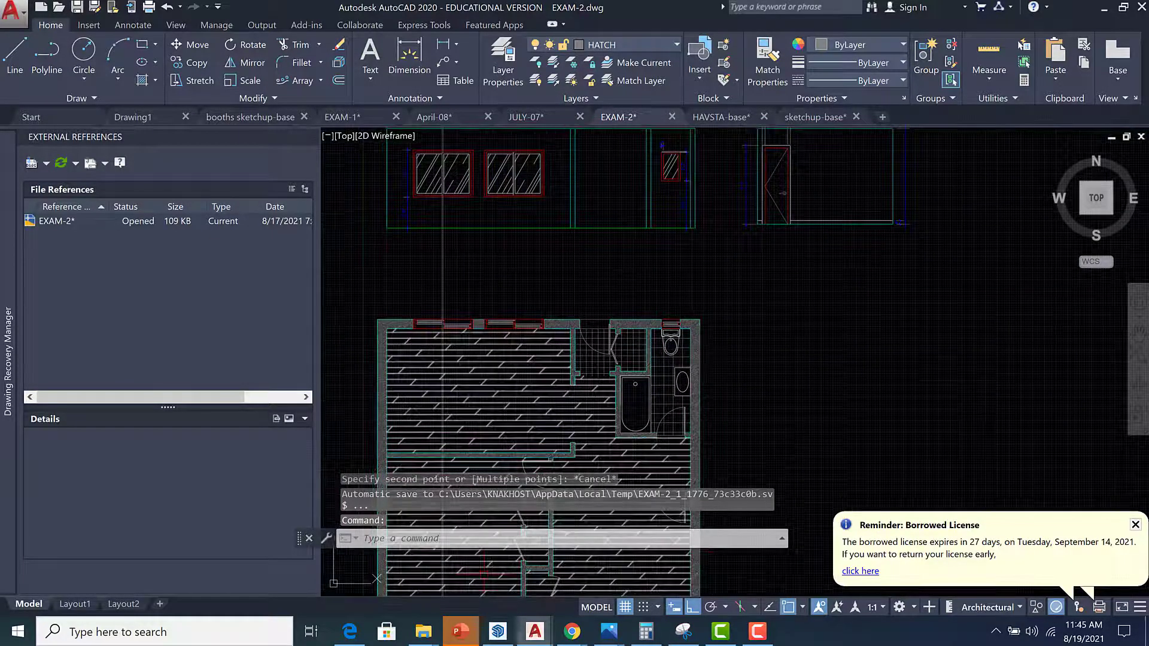
Return to SketchUp and draw a rectangle covering the small window opening on the side wall.
click(497, 633)
scroll(478, 454, up, 3)
scroll(434, 449, up, 2)
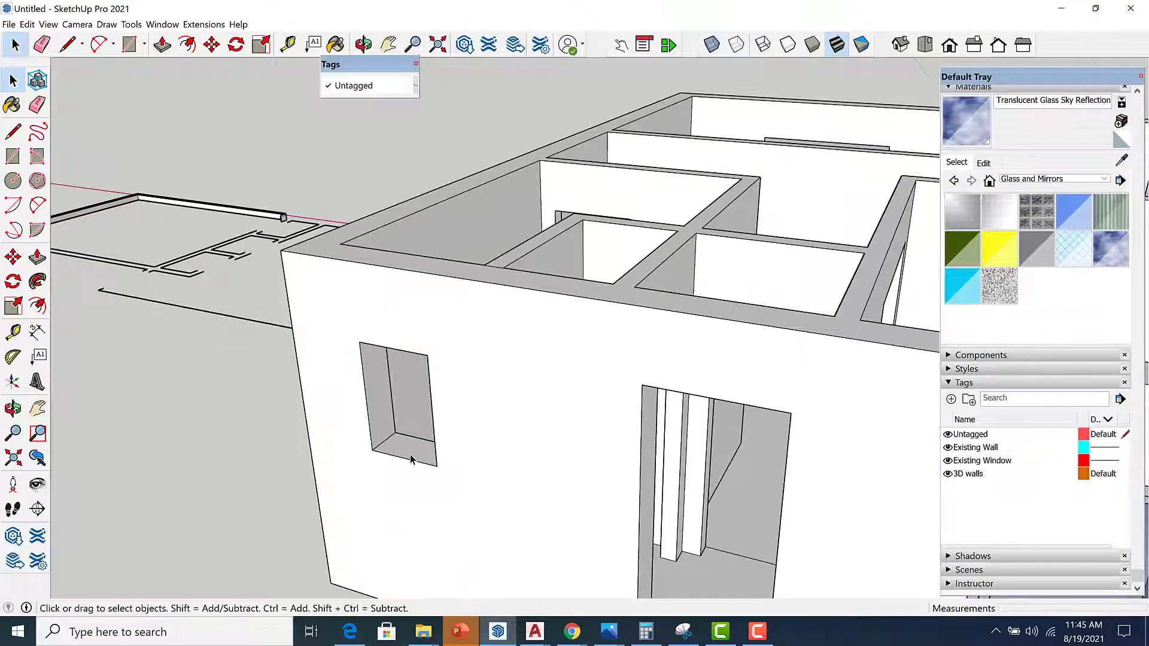
key(r)
scroll(377, 446, up, 1)
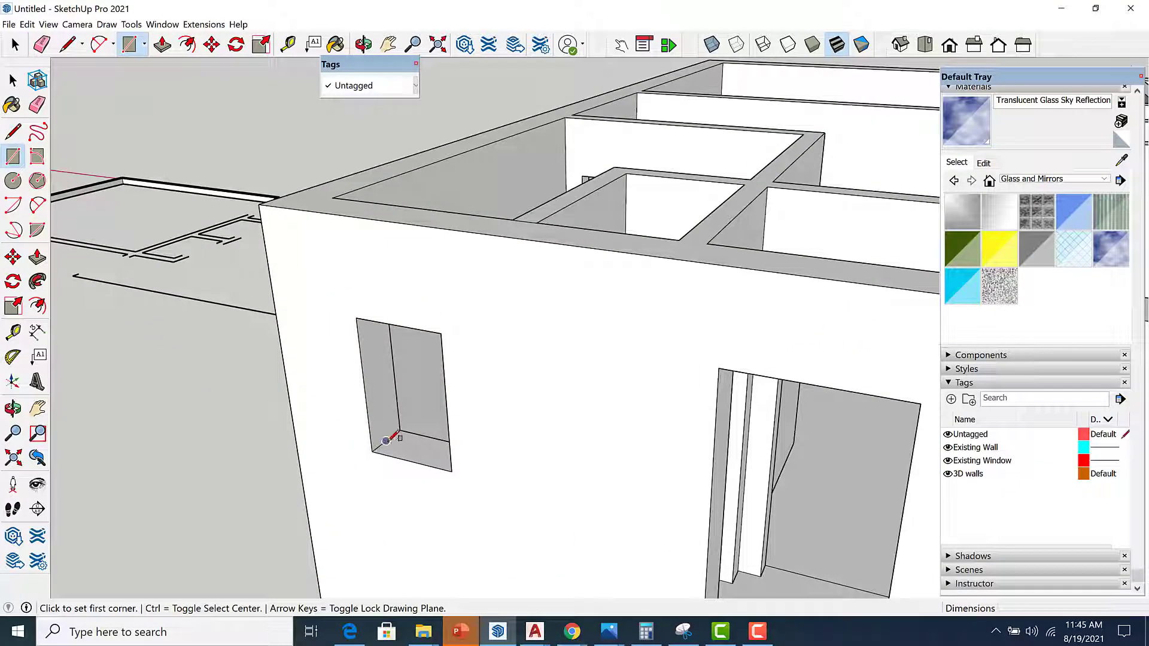
click(373, 449)
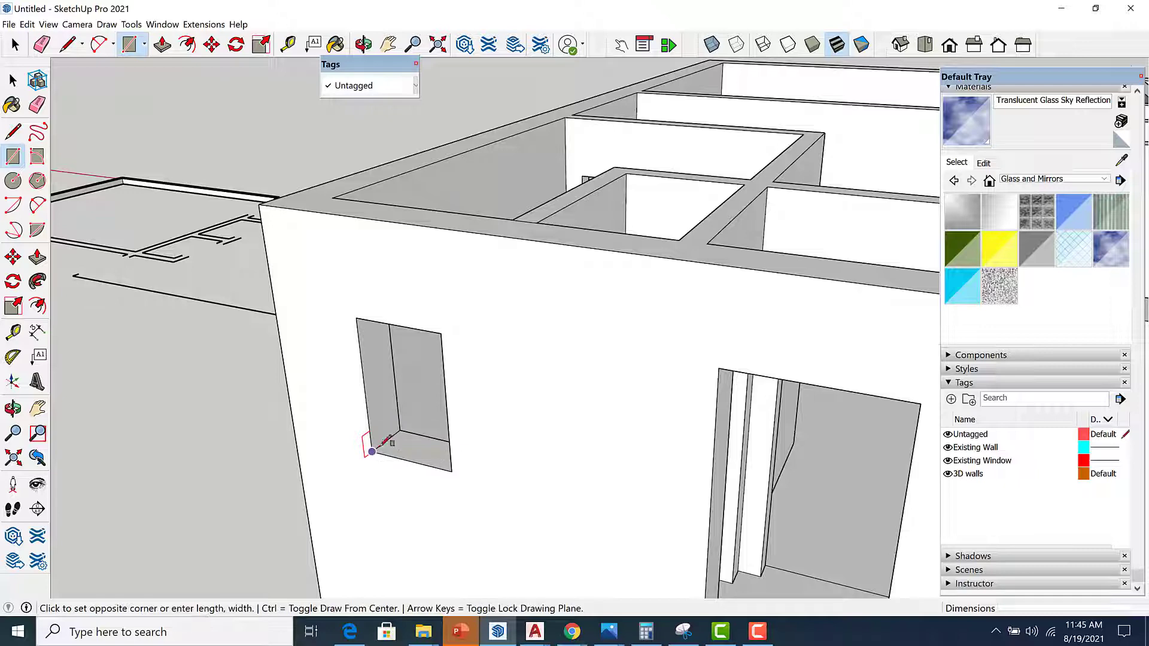
click(441, 333)
Offset the rectangle's outline by 6 to create the frame border.
middle_drag(457, 383, 480, 392)
key(space)
key(f)
scroll(437, 392, up, 2)
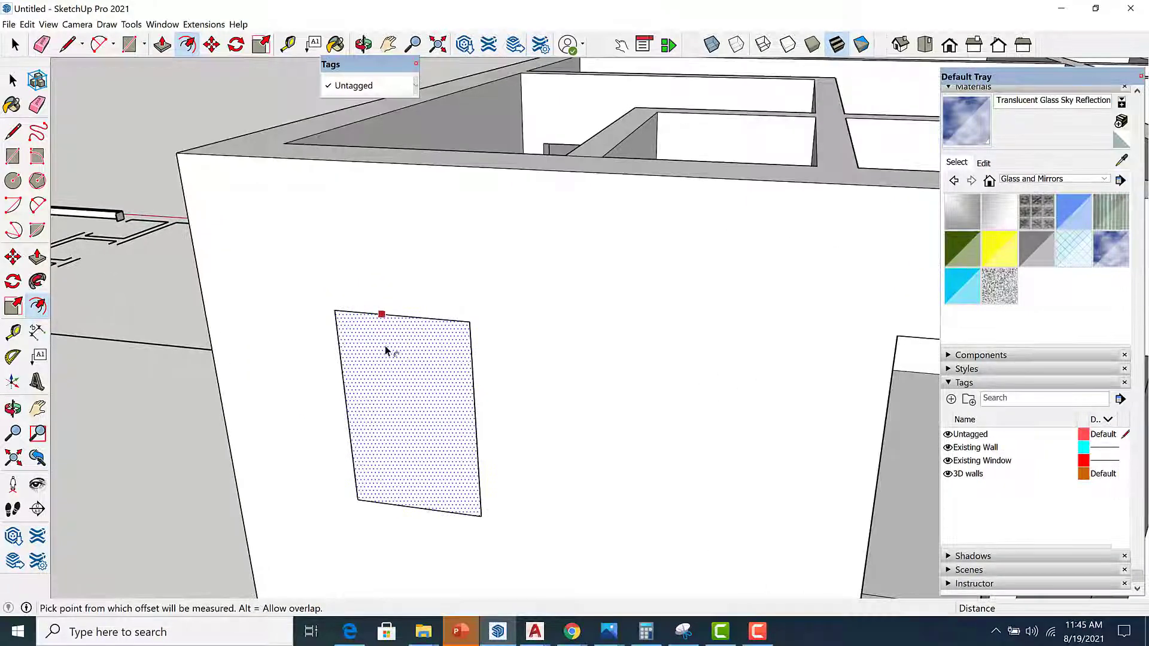
click(385, 351)
text(6)
key(Return)
Delete the inner face of the offset rectangle to open the window hole.
key(space)
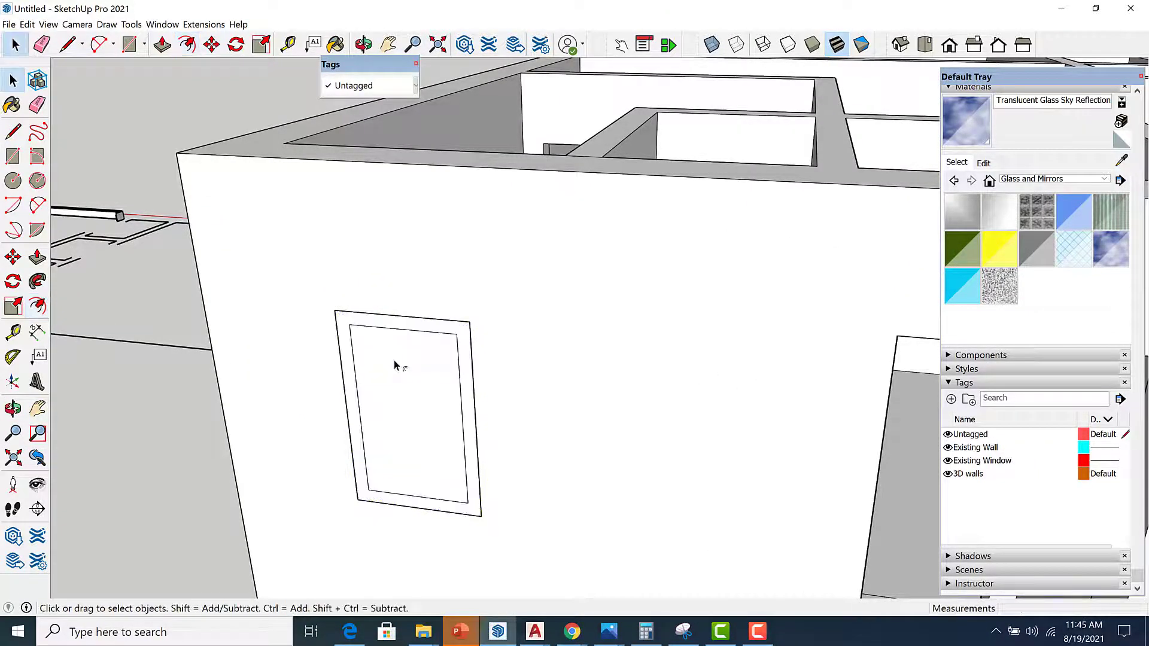
click(423, 411)
key(Delete)
middle_drag(425, 413, 355, 518)
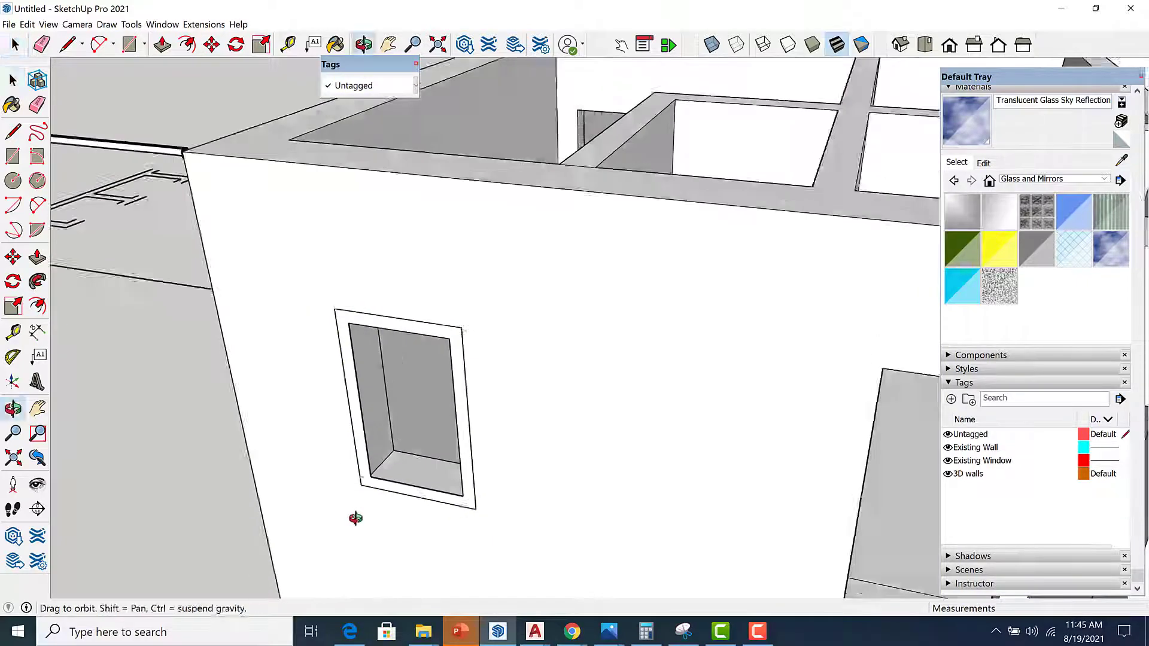
Push/pull the frame ring to give the small window frame depth.
key(p)
scroll(427, 491, up, 2)
click(436, 466)
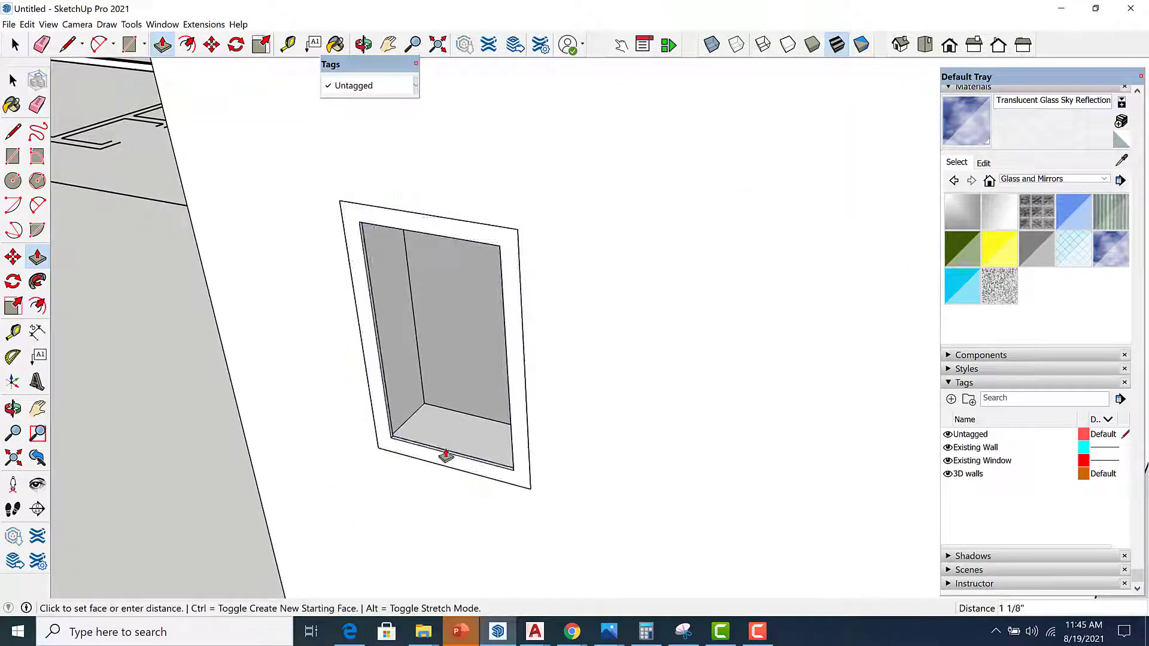
key(Return)
key(space)
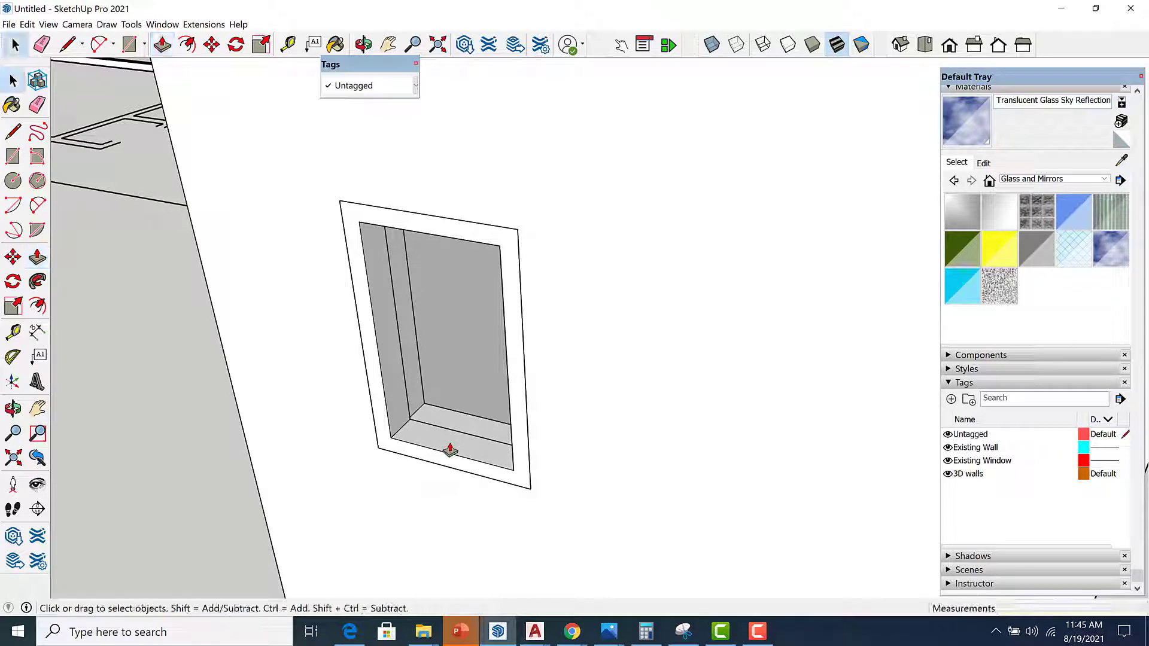
Select the whole small frame and make it a group.
triple_click(450, 443)
right_click(450, 442)
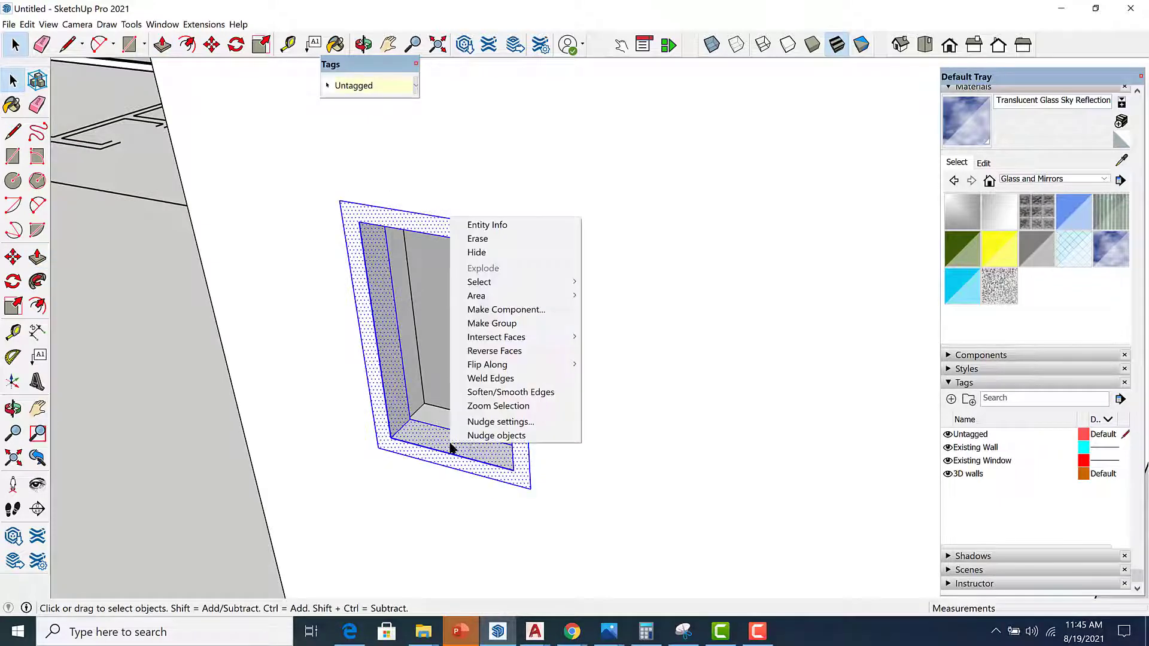
click(528, 326)
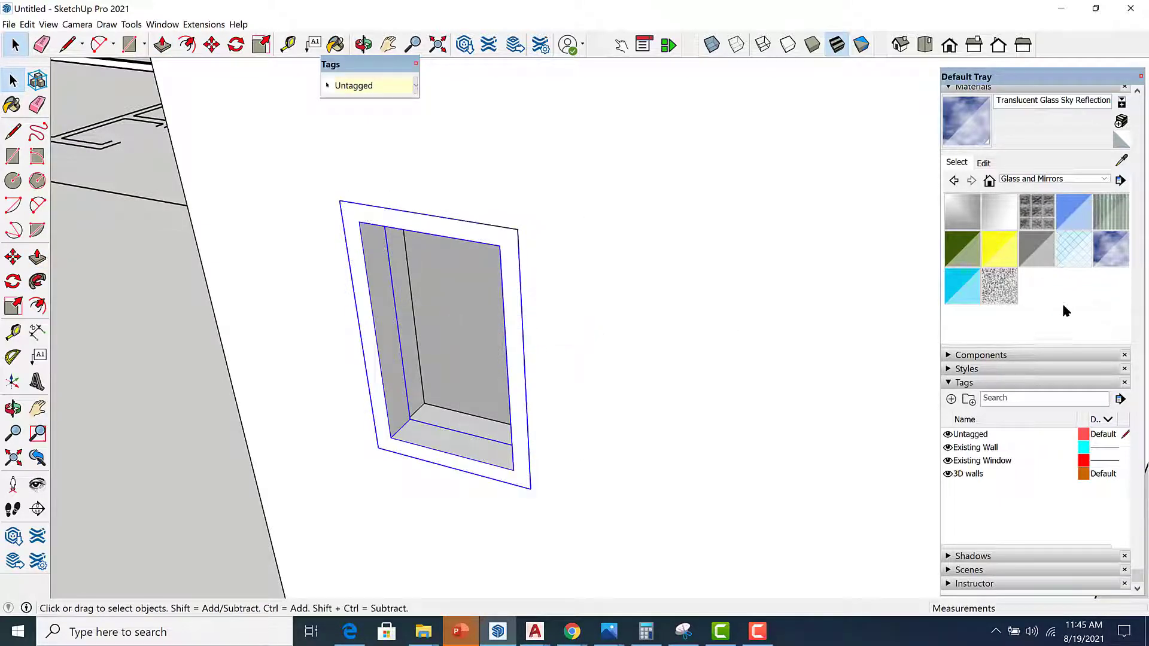
Sample the Steel Brushed Stainless material from the existing window frame and paint the small frame with it.
scroll(702, 404, down, 8)
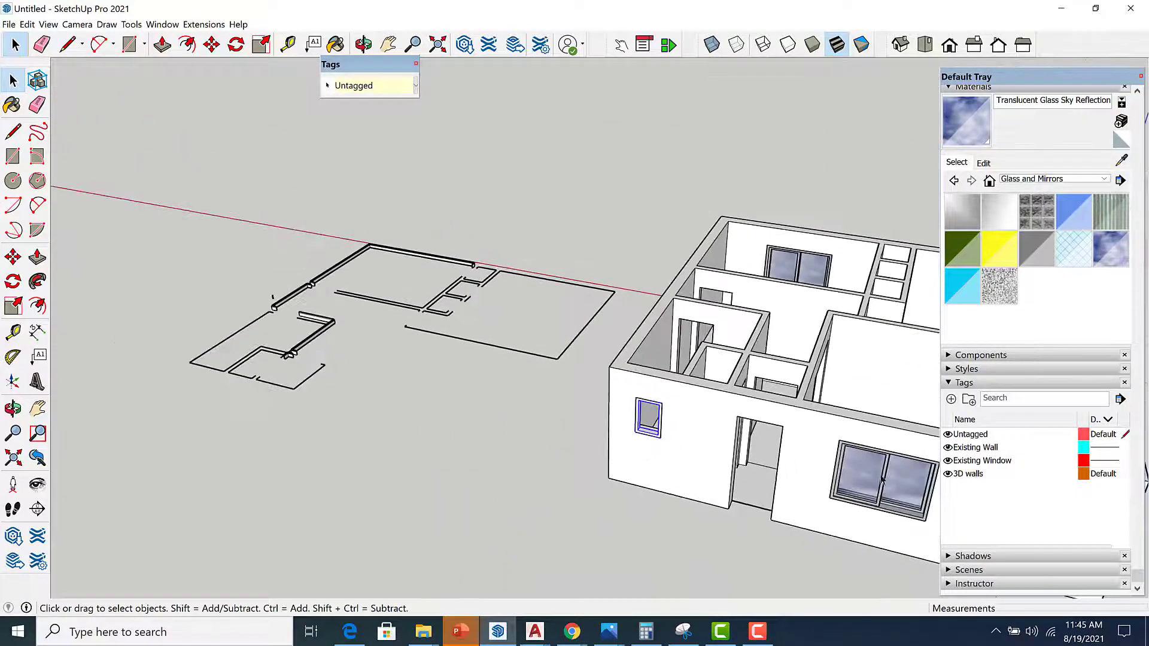
click(1121, 160)
scroll(840, 501, up, 10)
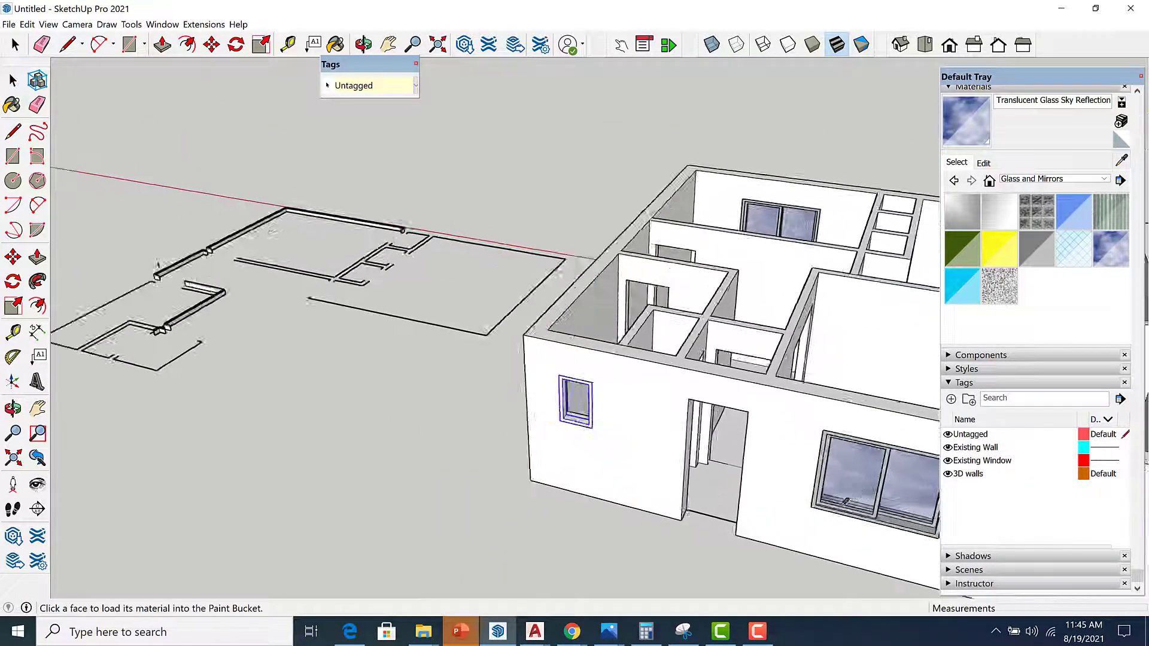
click(840, 501)
scroll(795, 505, down, 5)
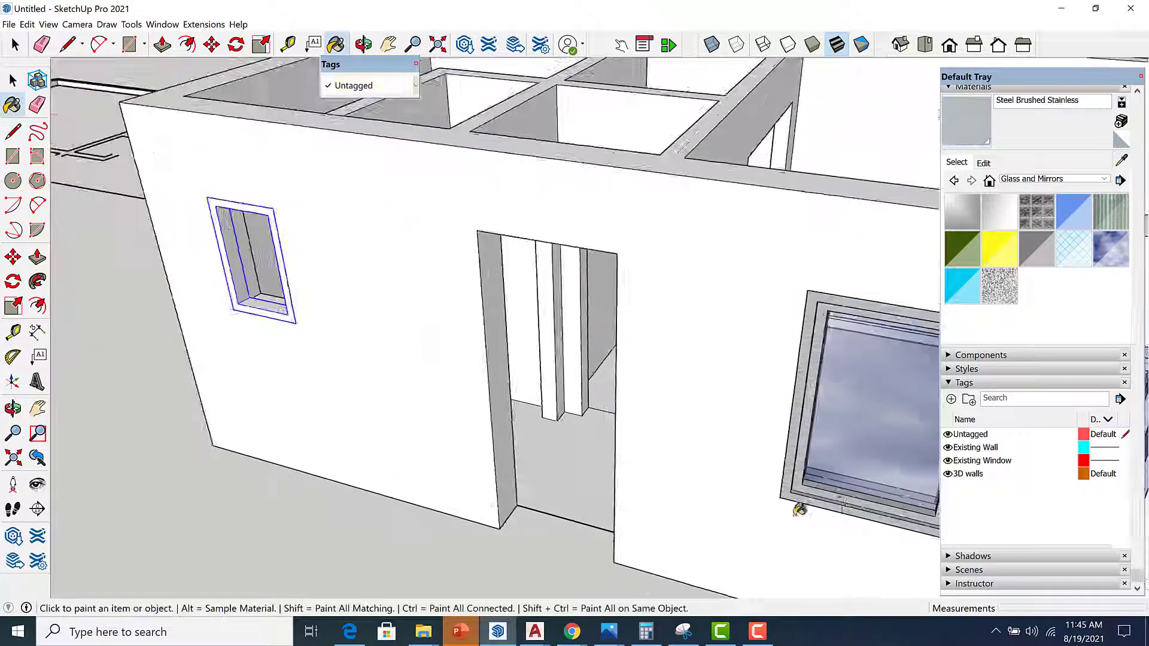
scroll(333, 359, up, 6)
click(366, 340)
Draw a rectangle filling the opening inside the small frame for the glass pane and select its face.
key(space)
scroll(310, 287, up, 3)
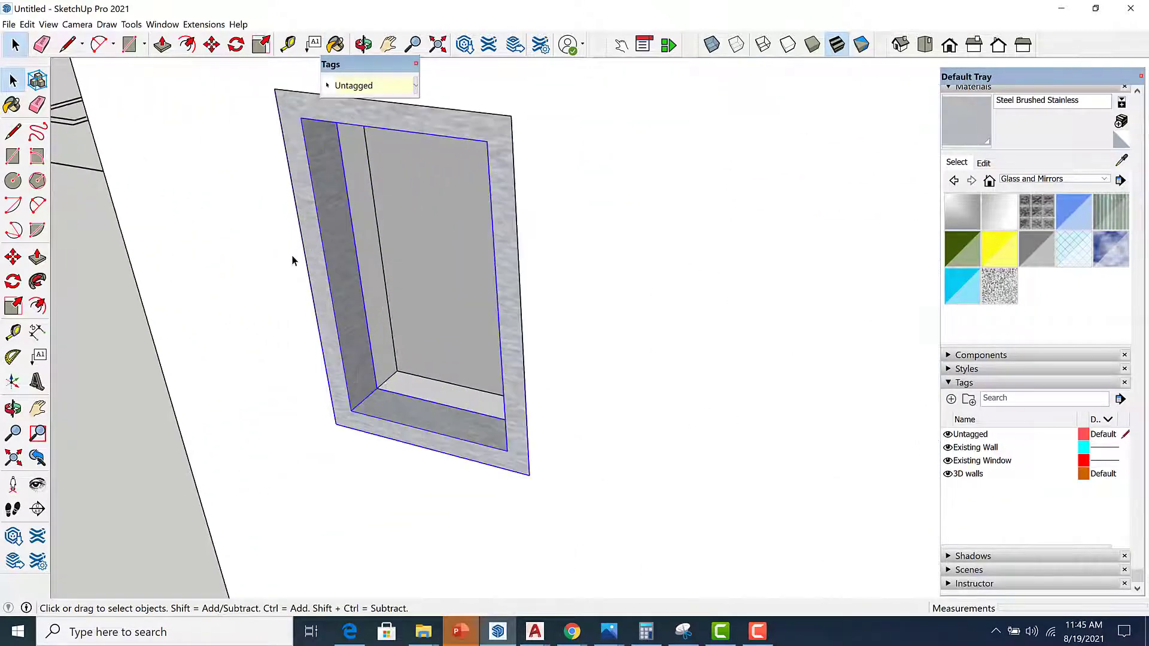
key(r)
scroll(359, 418, up, 3)
click(399, 456)
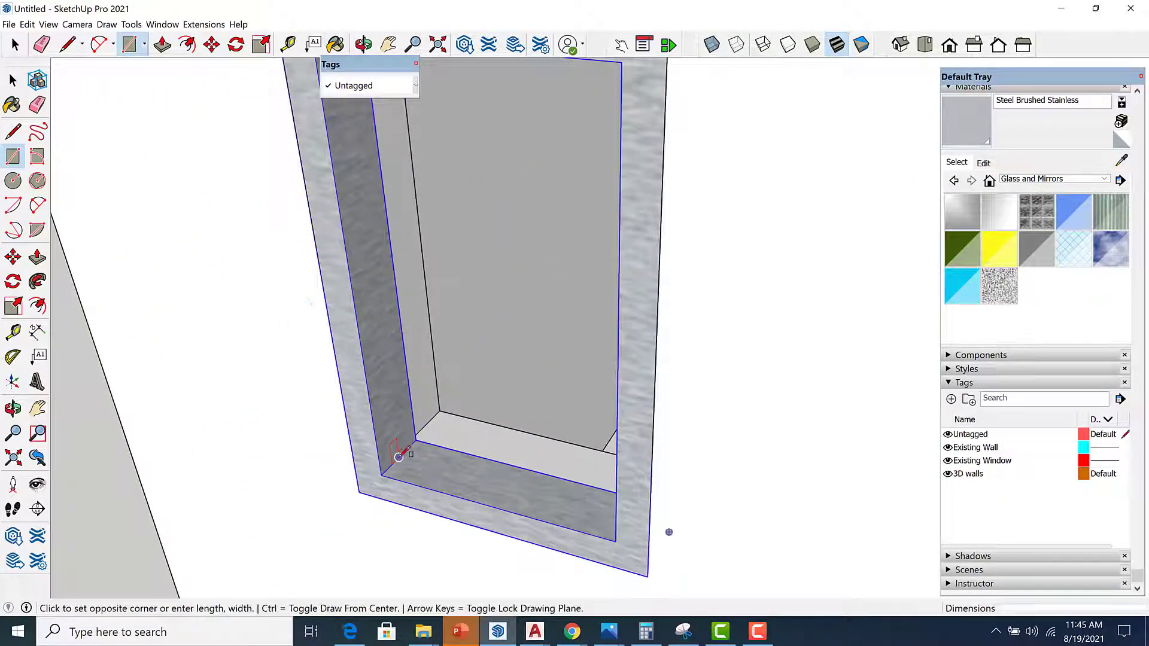
scroll(400, 458, down, 5)
middle_drag(562, 335, 800, 107)
scroll(560, 287, up, 6)
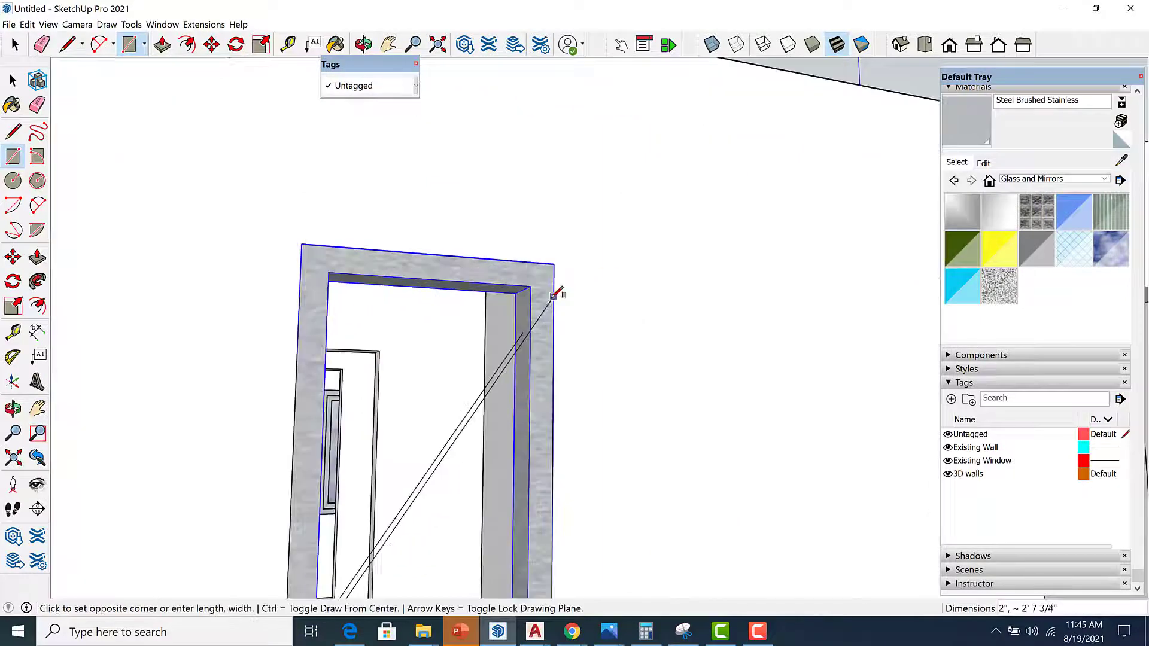
click(506, 279)
scroll(521, 311, down, 6)
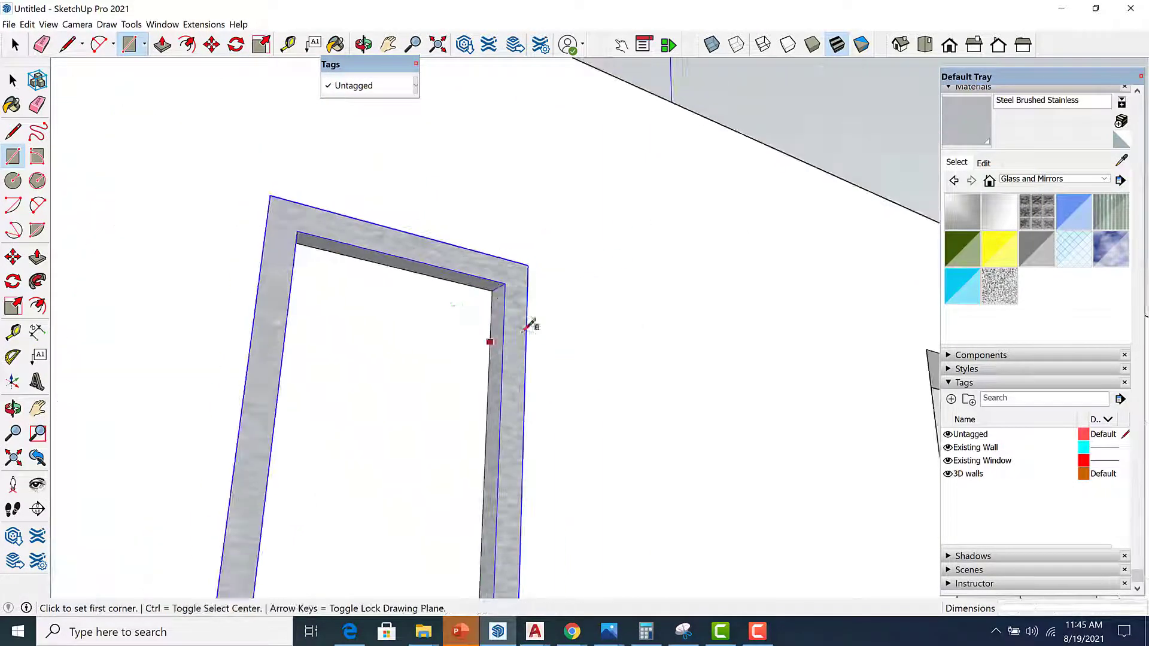
key(space)
click(439, 405)
right_click(439, 406)
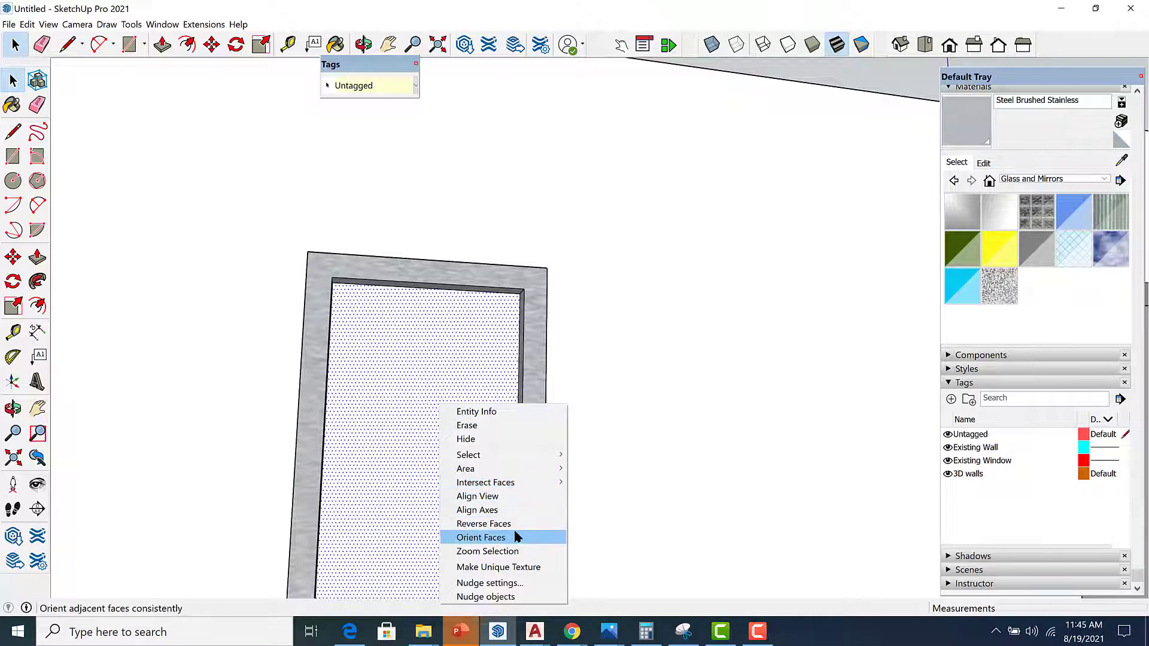
click(488, 362)
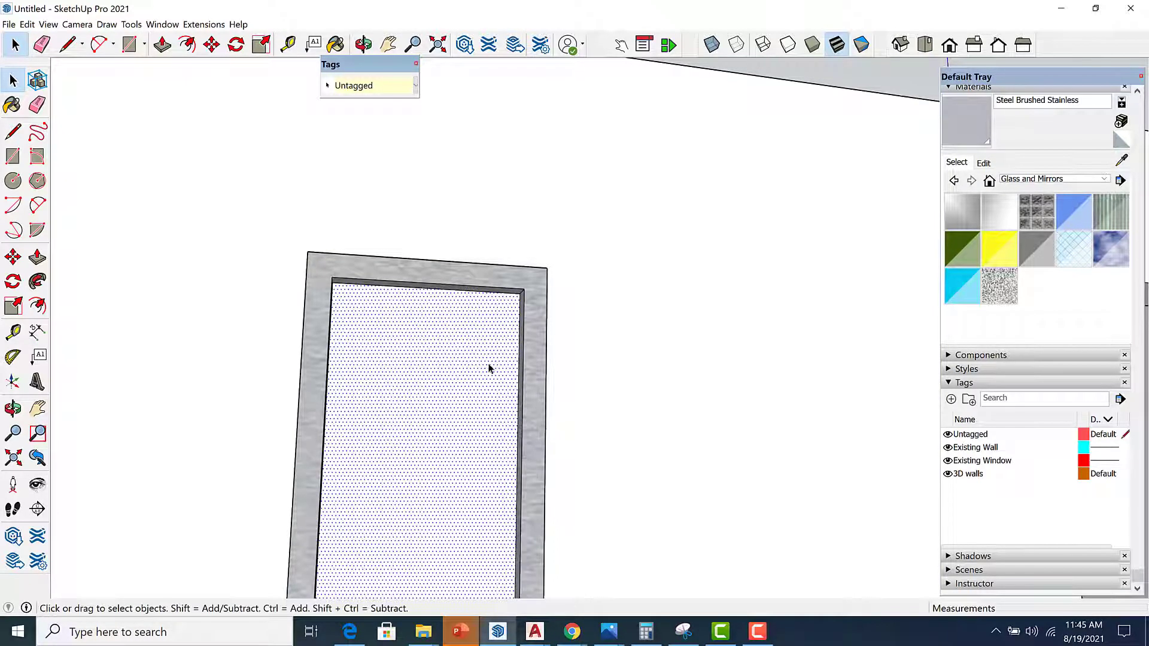
Select the glass pane face with its edges and make it a group.
double_click(488, 361)
right_click(452, 388)
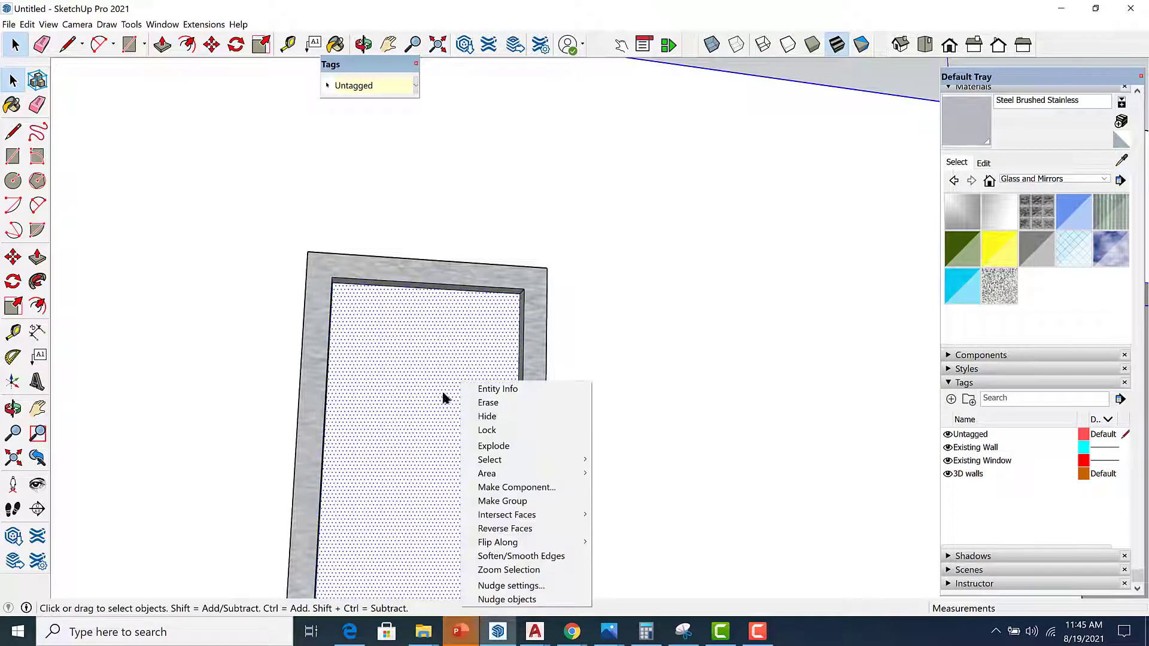
click(435, 398)
right_click(435, 398)
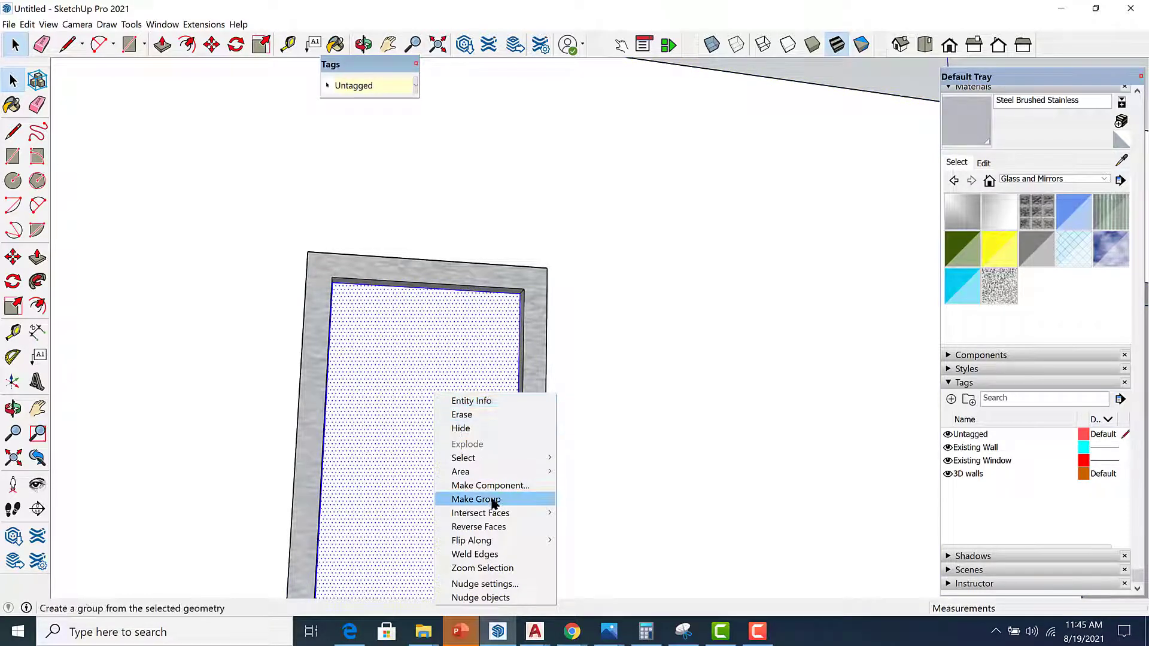
click(527, 497)
Paint the glass pane with the Translucent Glass Sky Reflection material.
scroll(693, 337, down, 5)
middle_drag(694, 337, 688, 372)
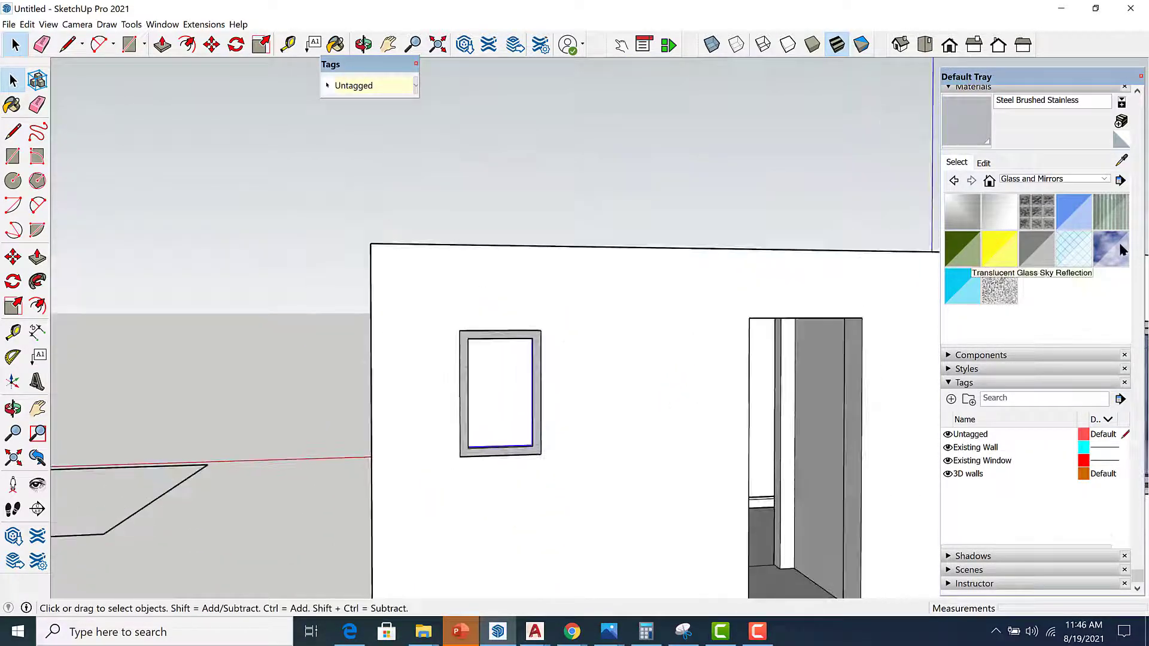
click(1120, 250)
click(518, 383)
middle_drag(605, 403, 400, 505)
scroll(435, 456, up, 3)
key(space)
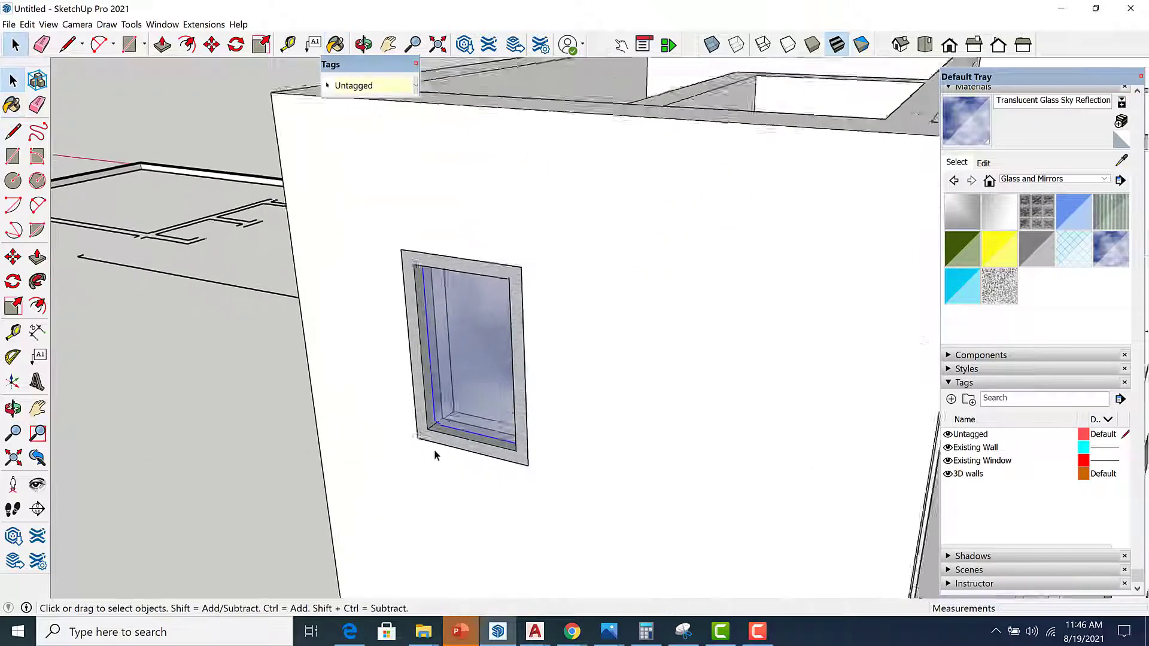
Group the small window frame and glass pane together into one window group.
scroll(449, 441, up, 2)
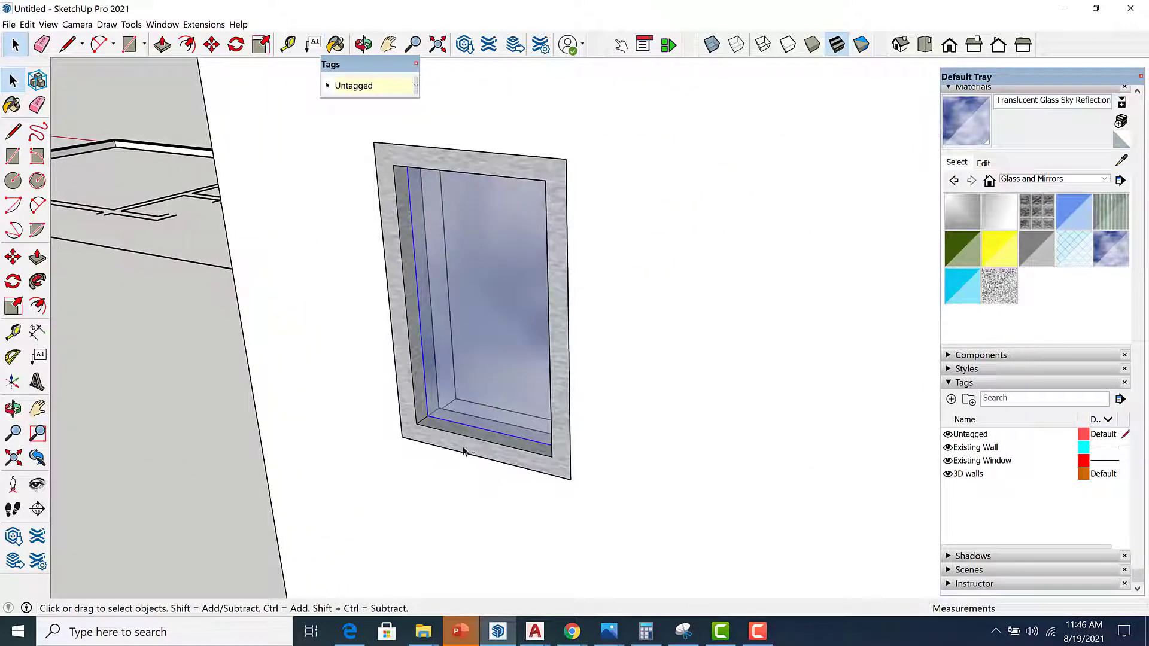
right_click(471, 395)
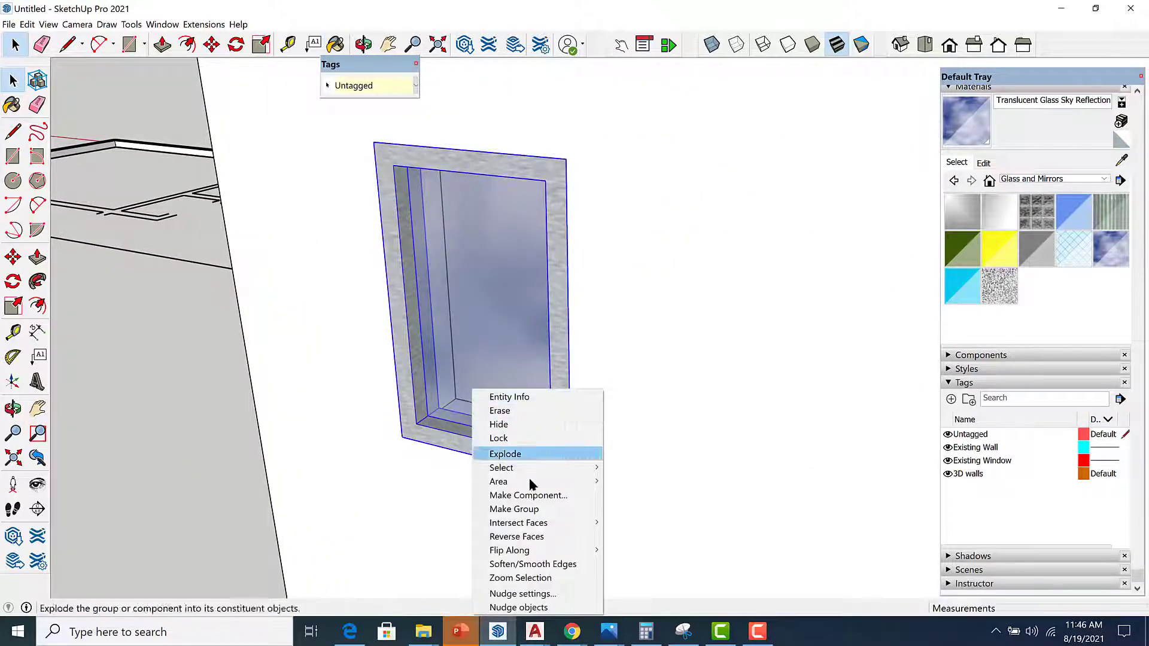
click(508, 508)
With transparent display on, move the small window group about 3" deeper into its wall opening.
scroll(477, 272, down, 7)
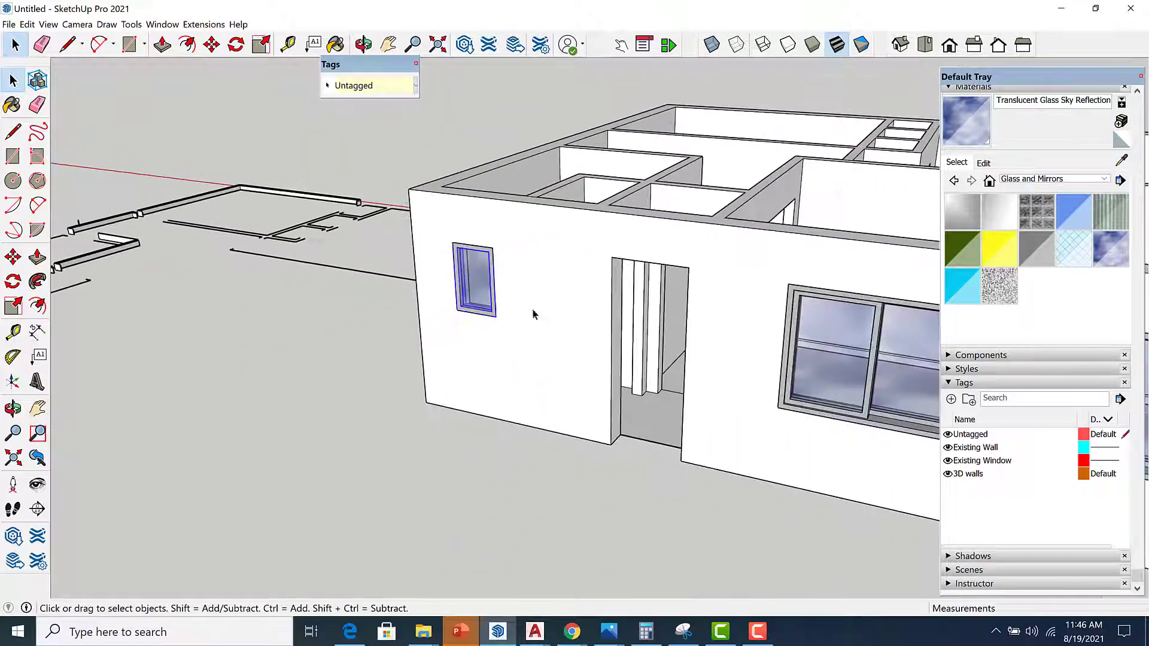
middle_drag(507, 341, 490, 402)
scroll(392, 355, up, 2)
middle_drag(403, 348, 460, 396)
scroll(375, 386, up, 5)
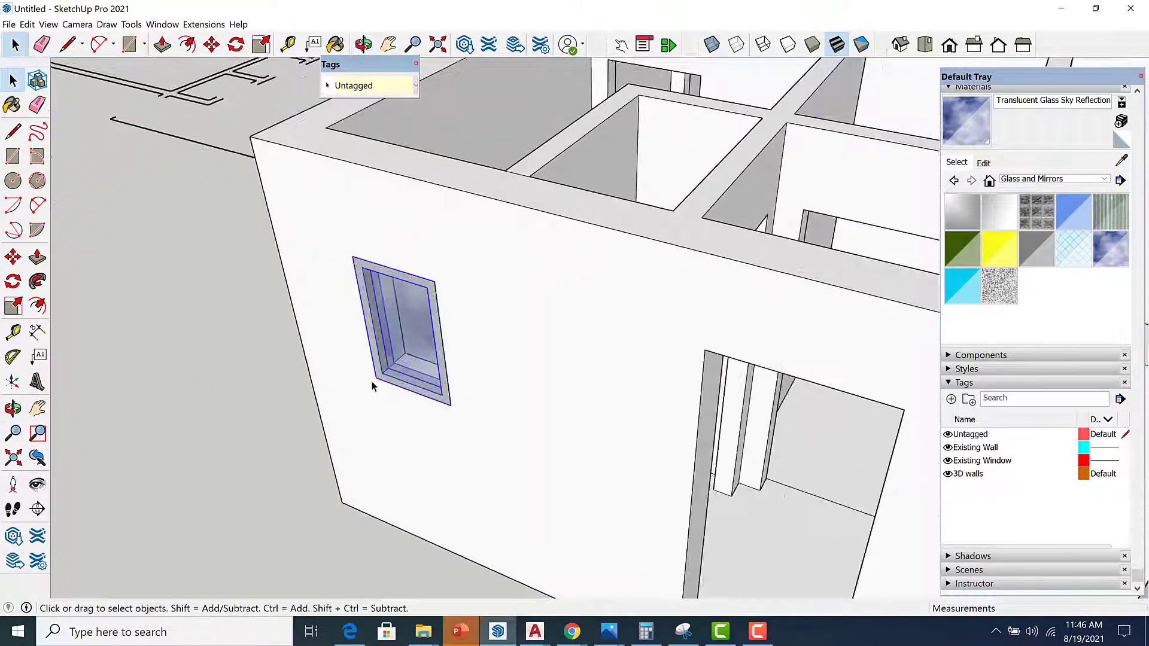
click(712, 45)
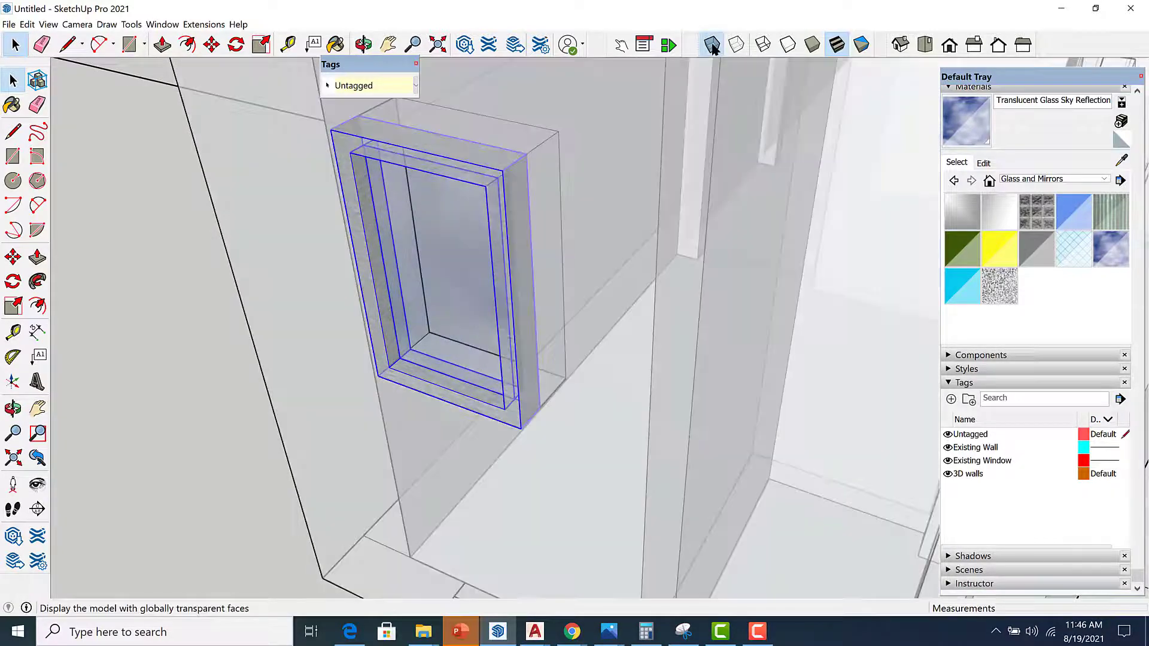
scroll(532, 419, up, 5)
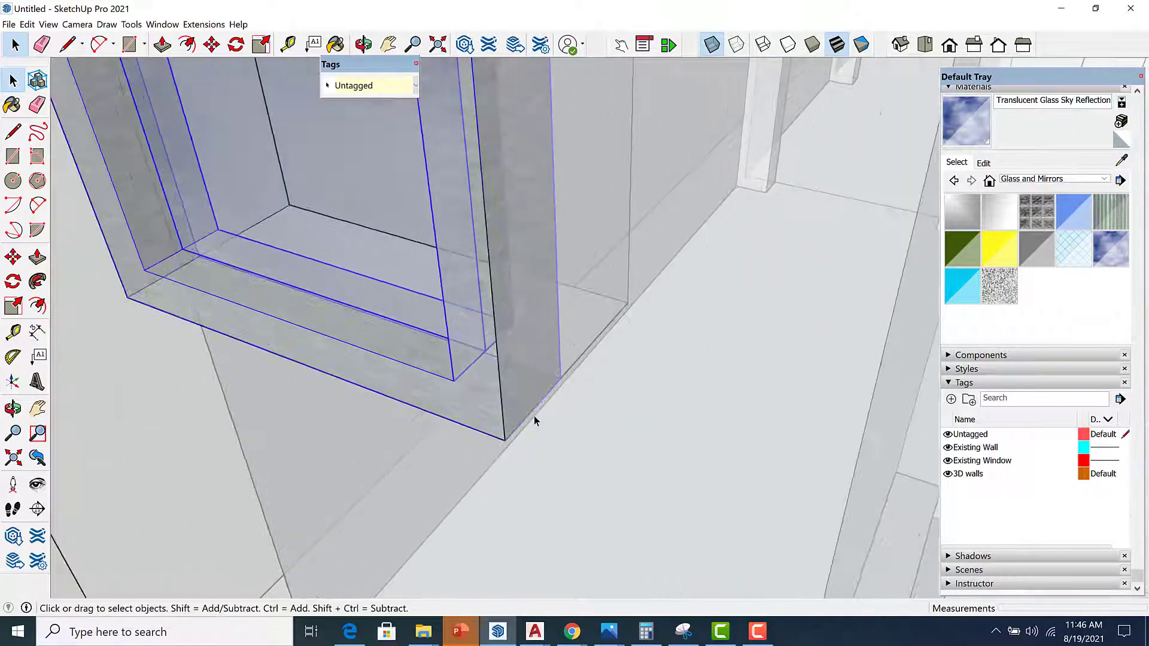
key(m)
scroll(534, 415, up, 1)
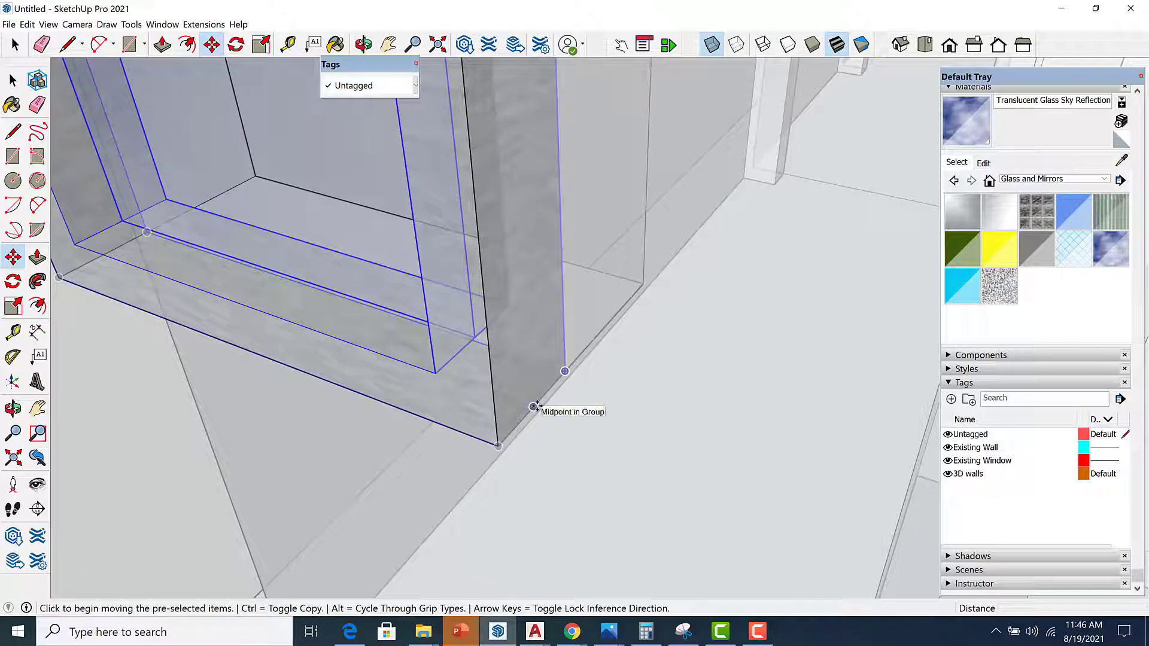
click(533, 407)
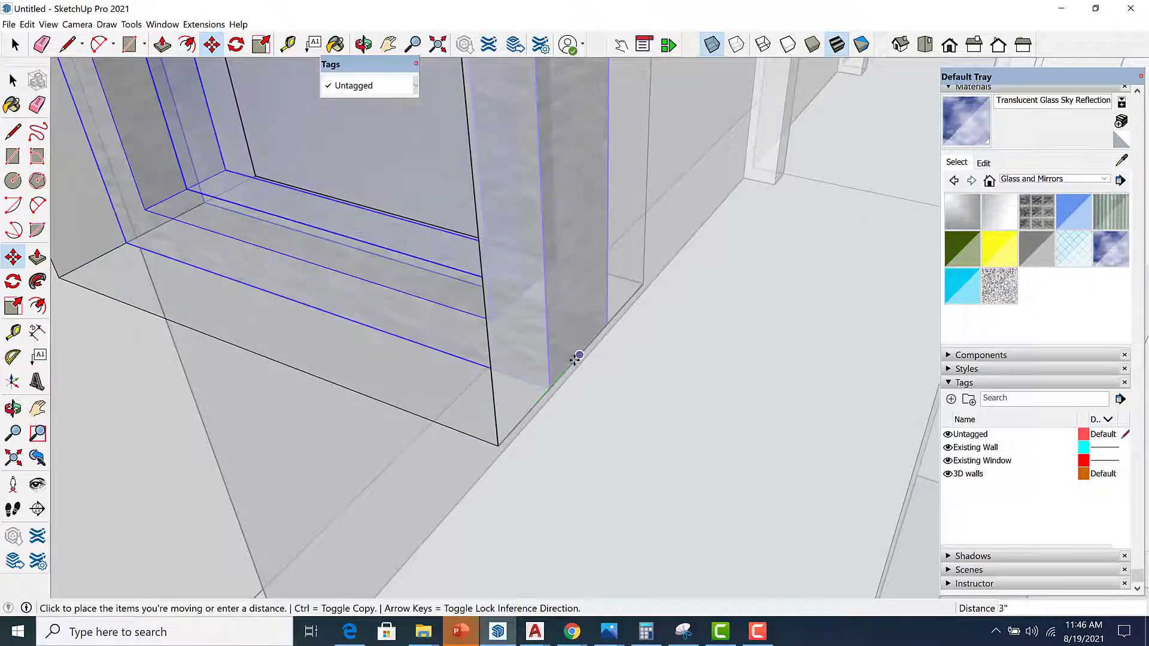
click(578, 357)
scroll(610, 365, down, 8)
key(space)
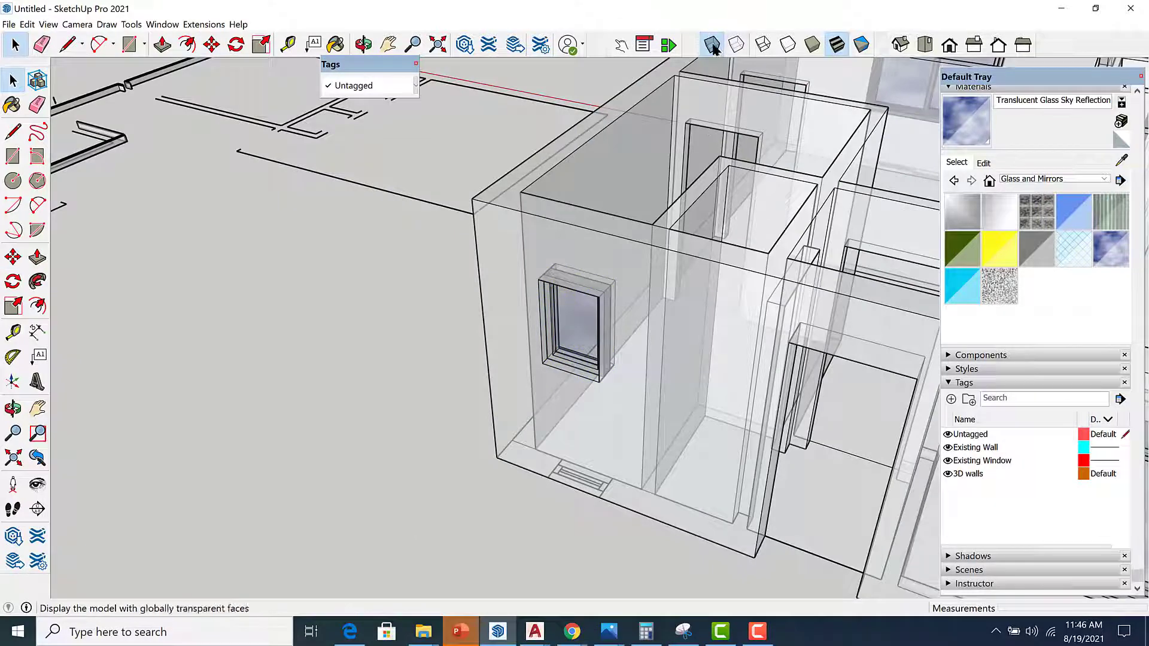
Inspect the small window's placement in the wall, turn off transparent display, and view the whole house.
scroll(605, 425, up, 5)
middle_drag(619, 347, 587, 339)
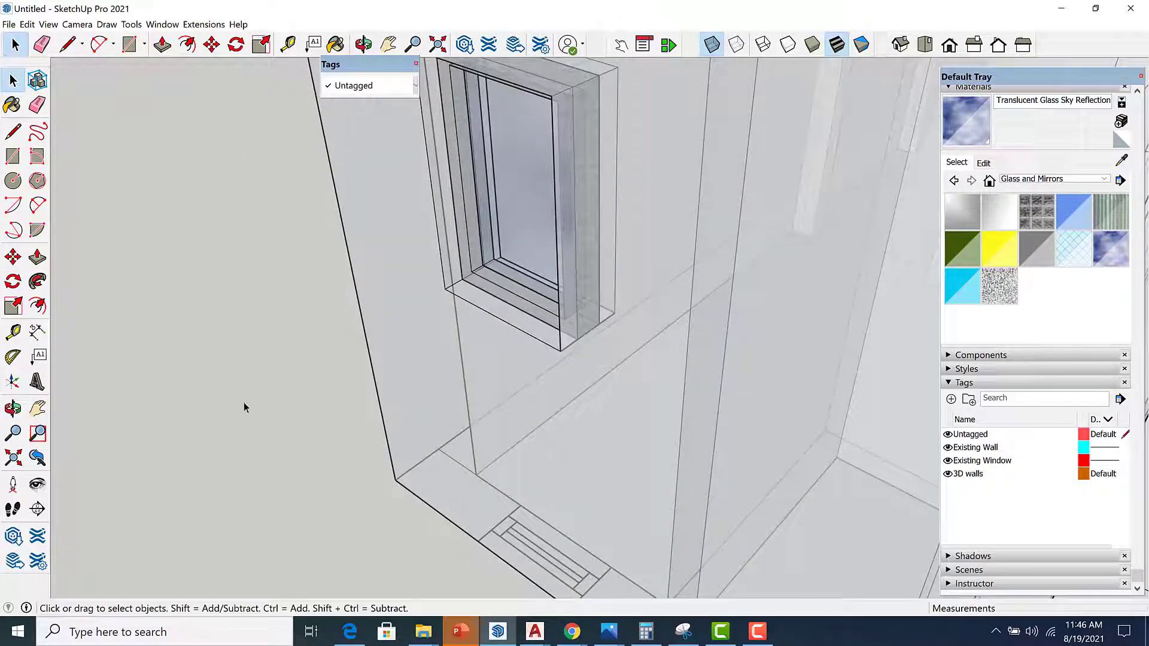
middle_drag(340, 373, 455, 299)
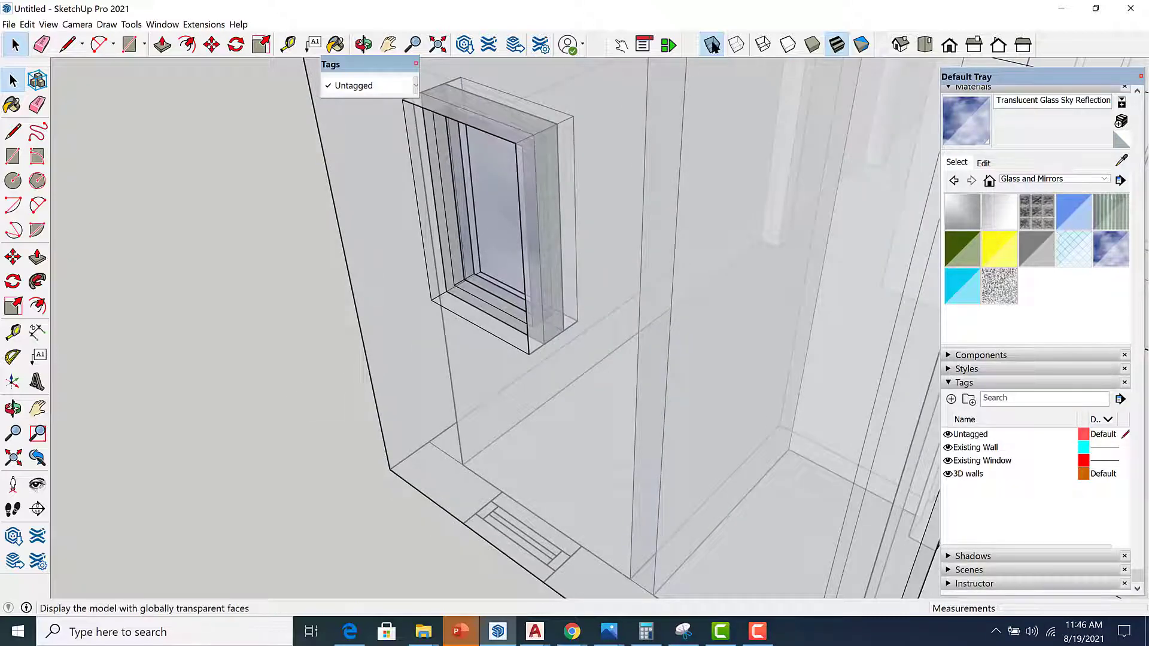
click(711, 44)
scroll(532, 239, down, 5)
middle_drag(418, 369, 474, 309)
scroll(490, 308, down, 5)
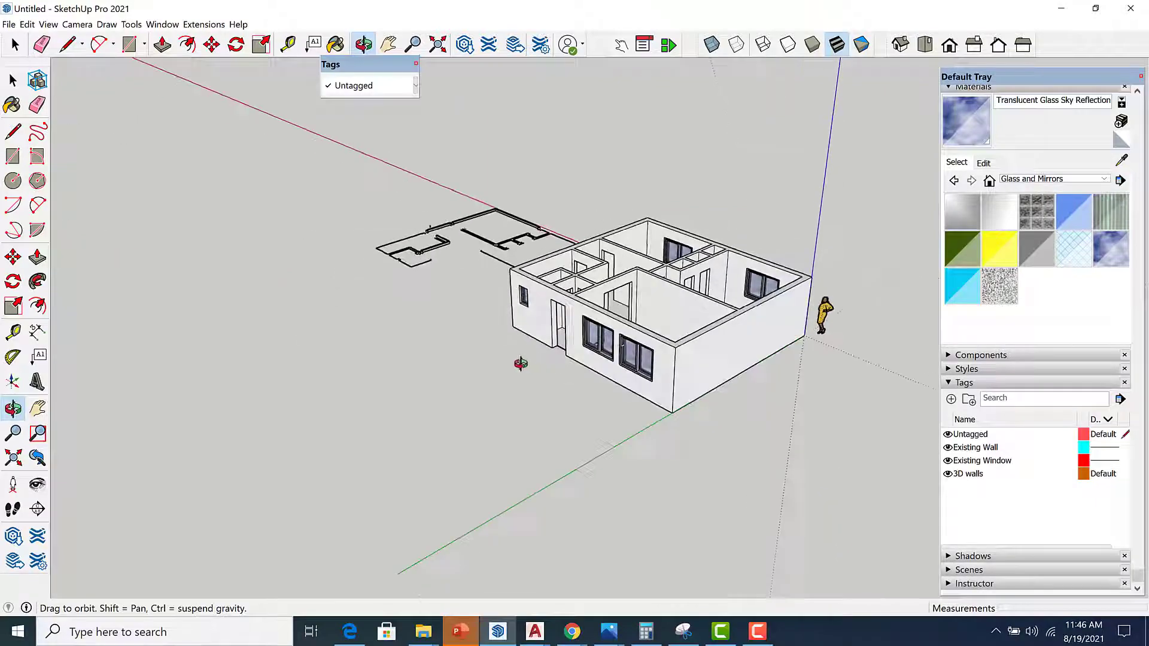